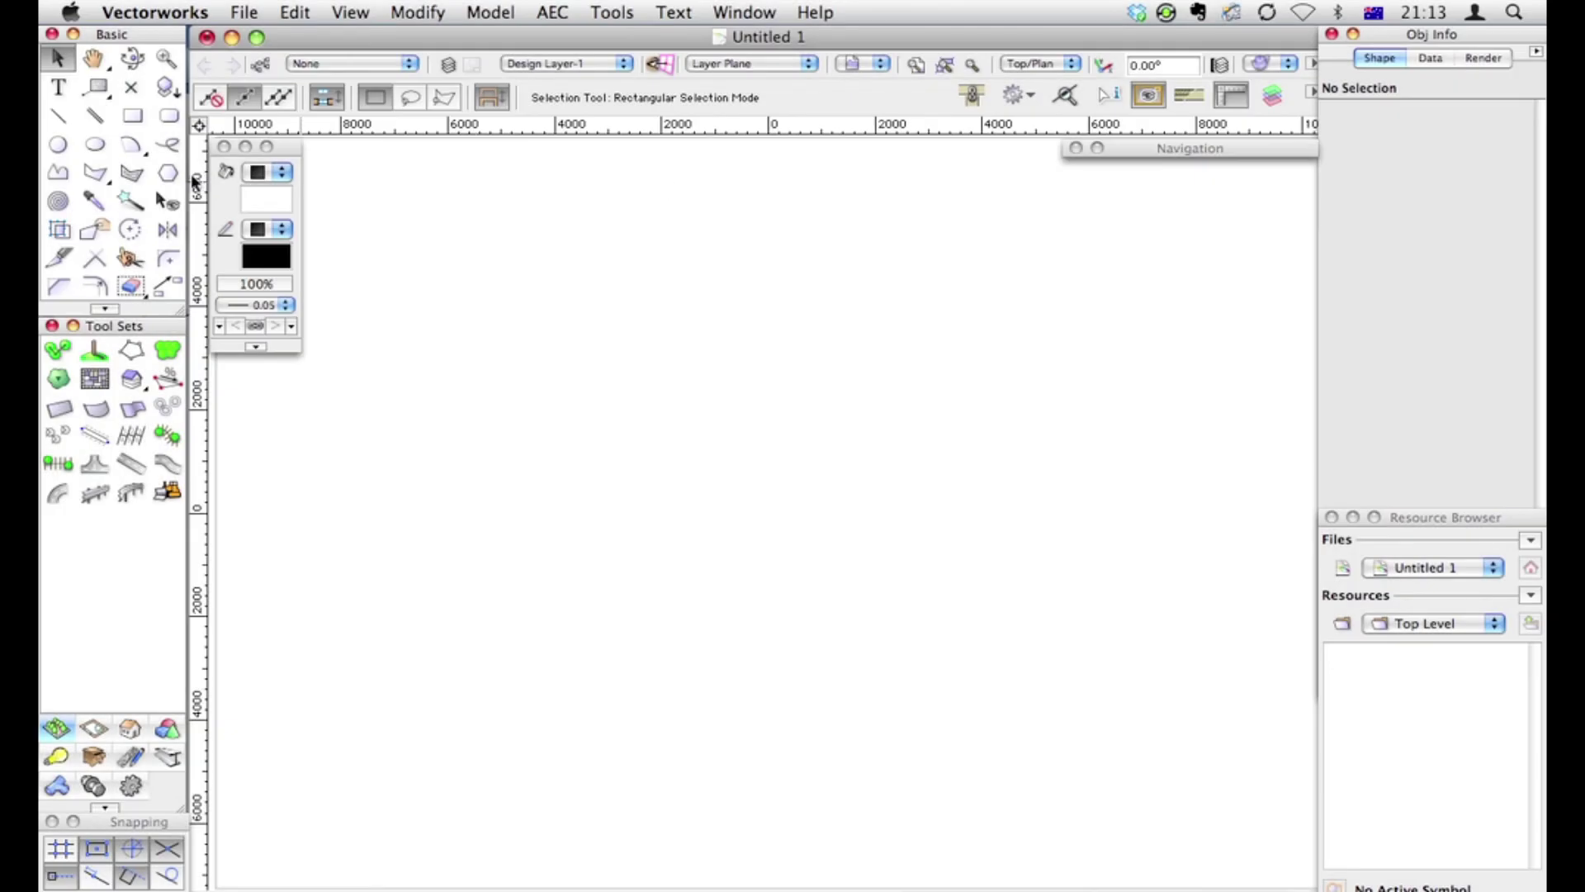
Look over the Edit menu and the empty drawing's context menu without choosing anything
left_click(295, 12)
left_click(319, 10)
right_click(496, 213)
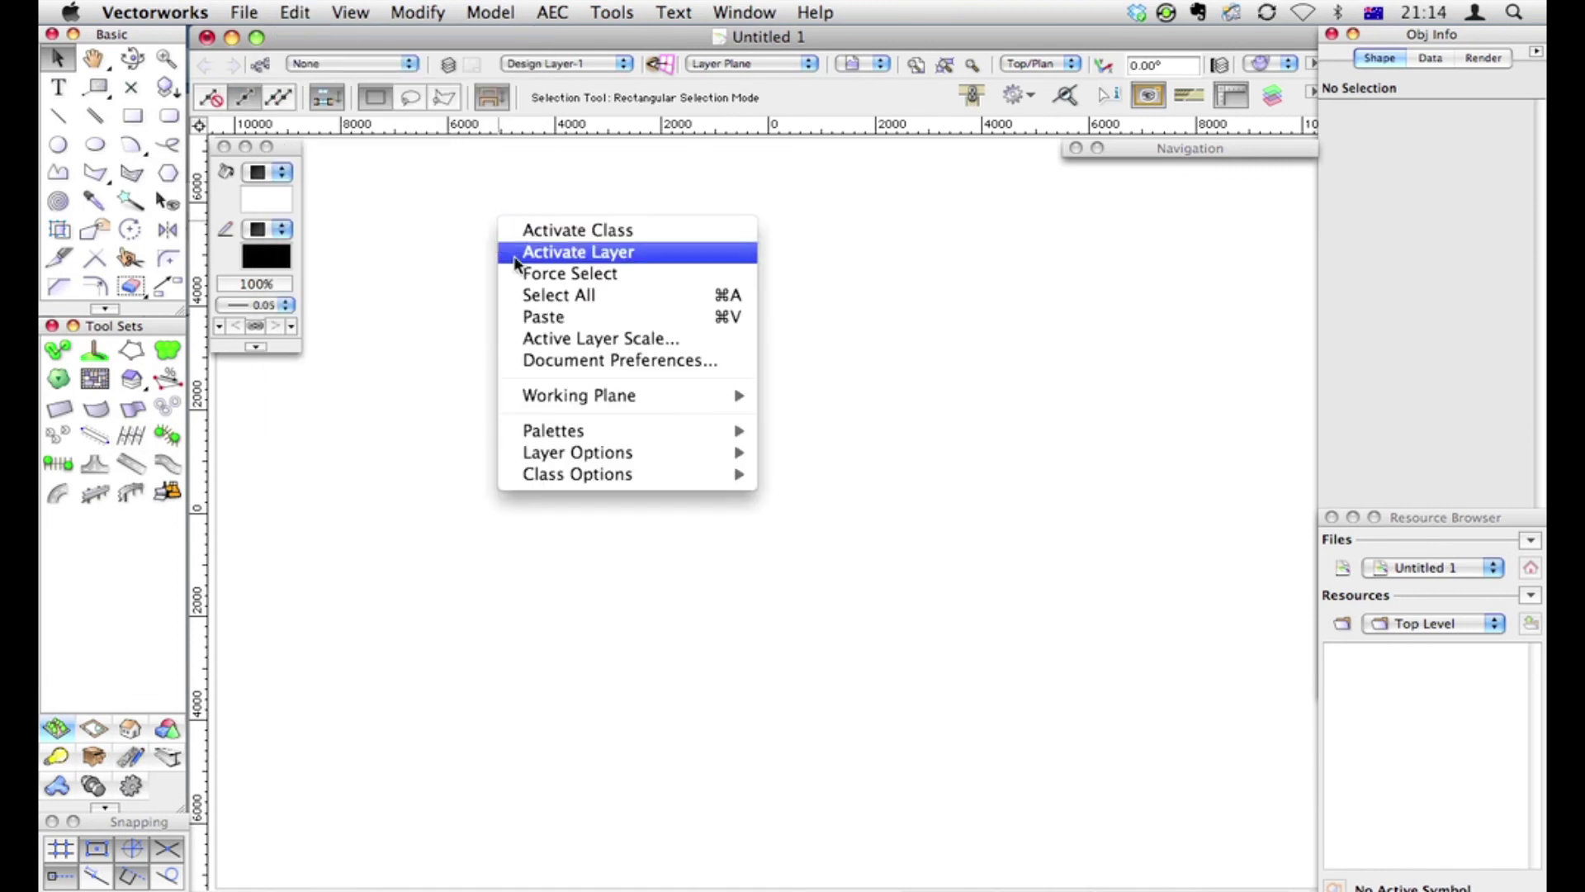
Draw a demo rectangle, view its context menu, then delete it
left_click(426, 280)
key("4")
left_click_drag(429, 281, 490, 382)
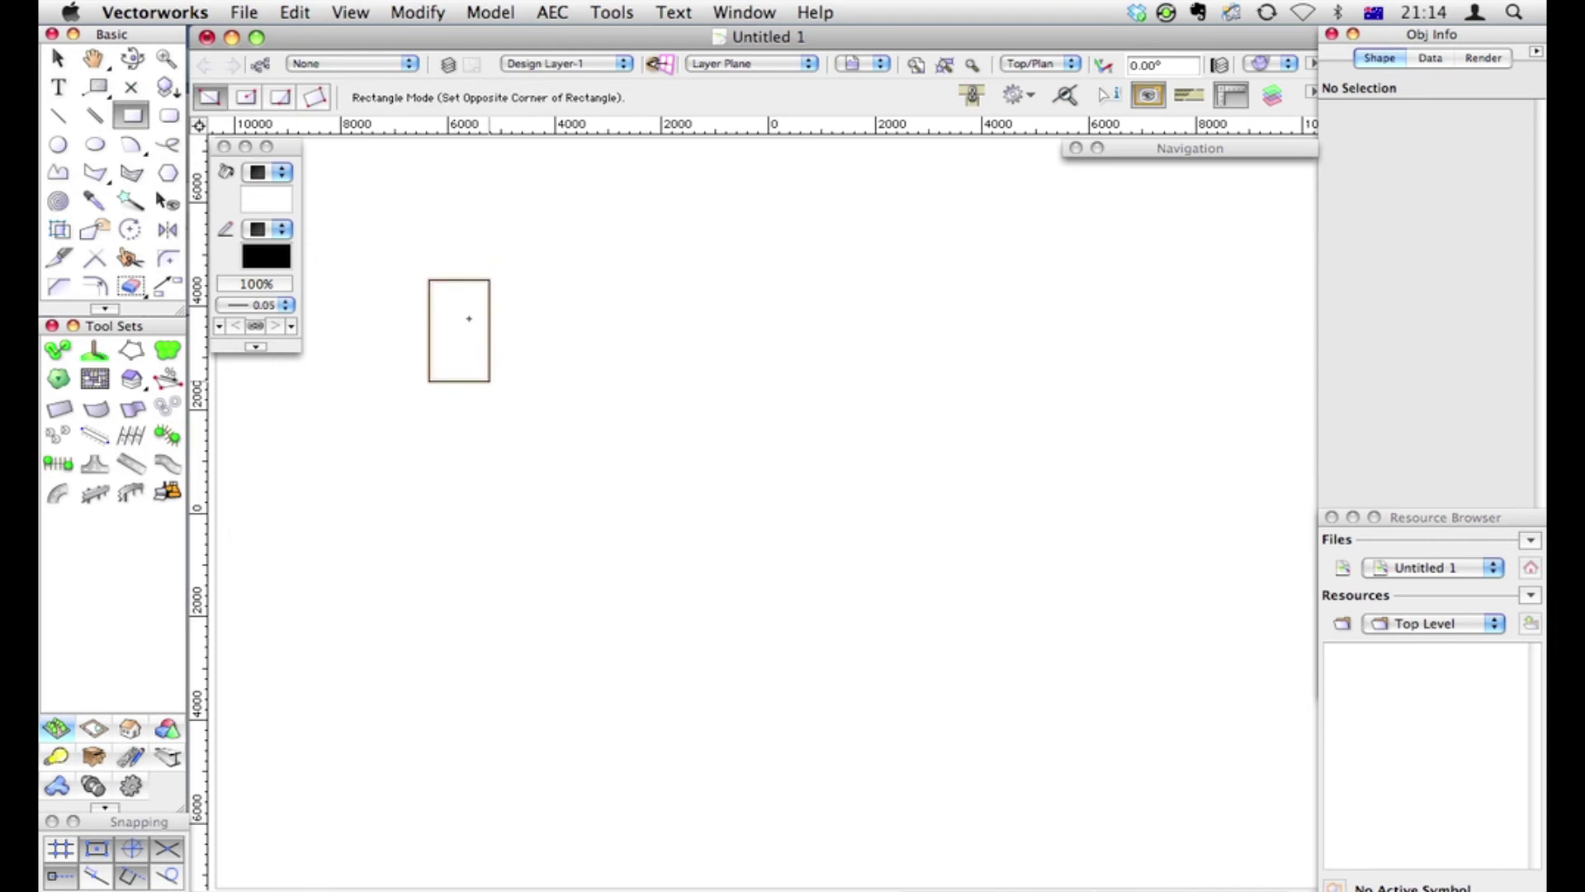
right_click(470, 323)
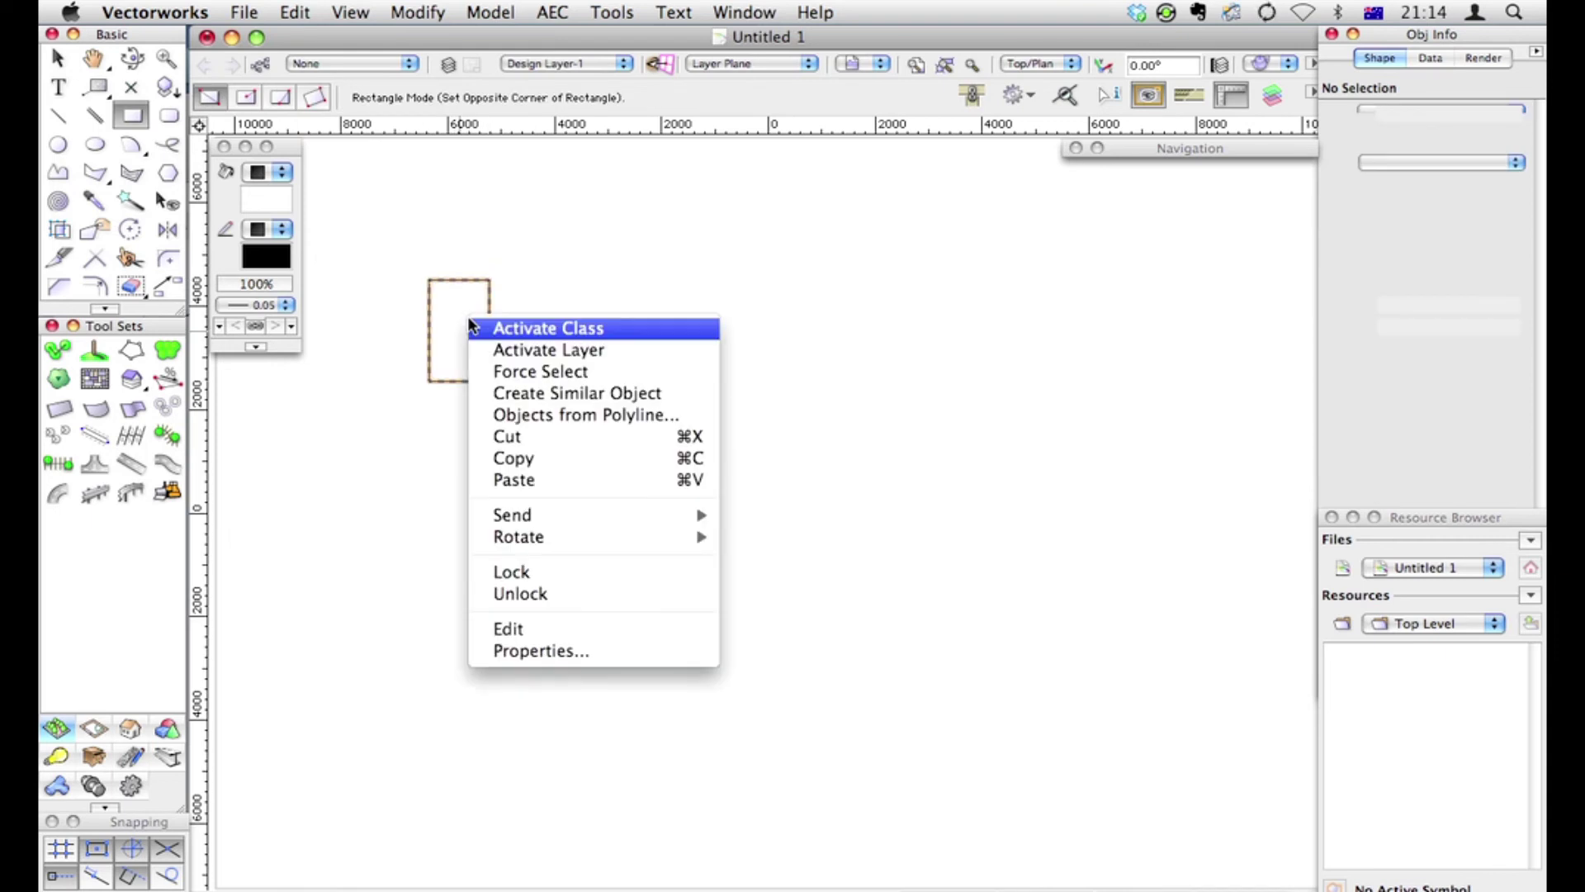
left_click(472, 328)
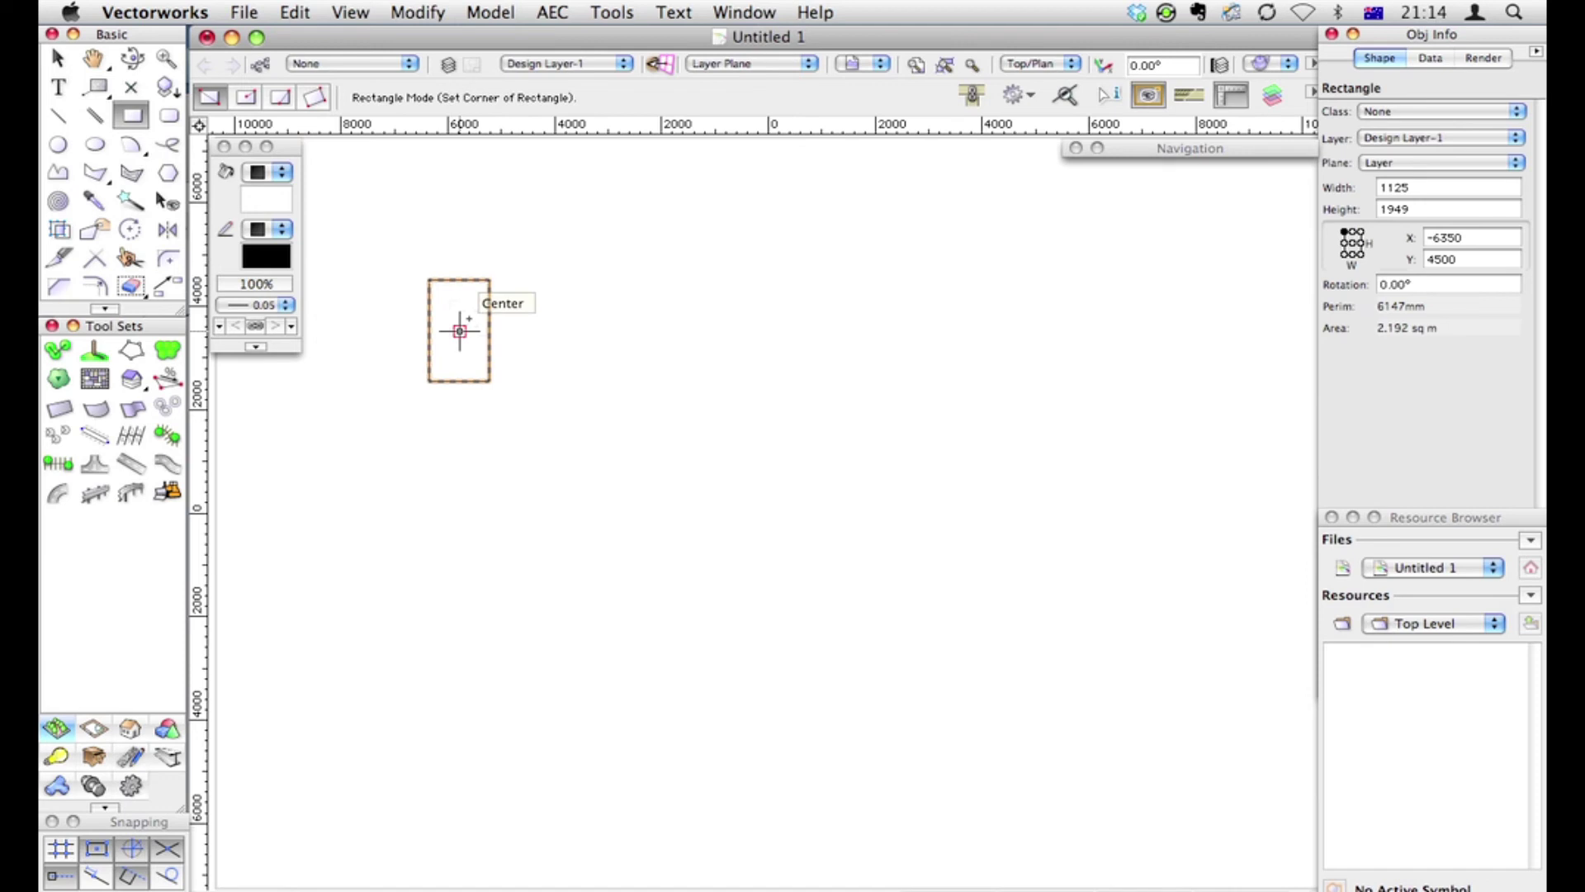
key("Delete")
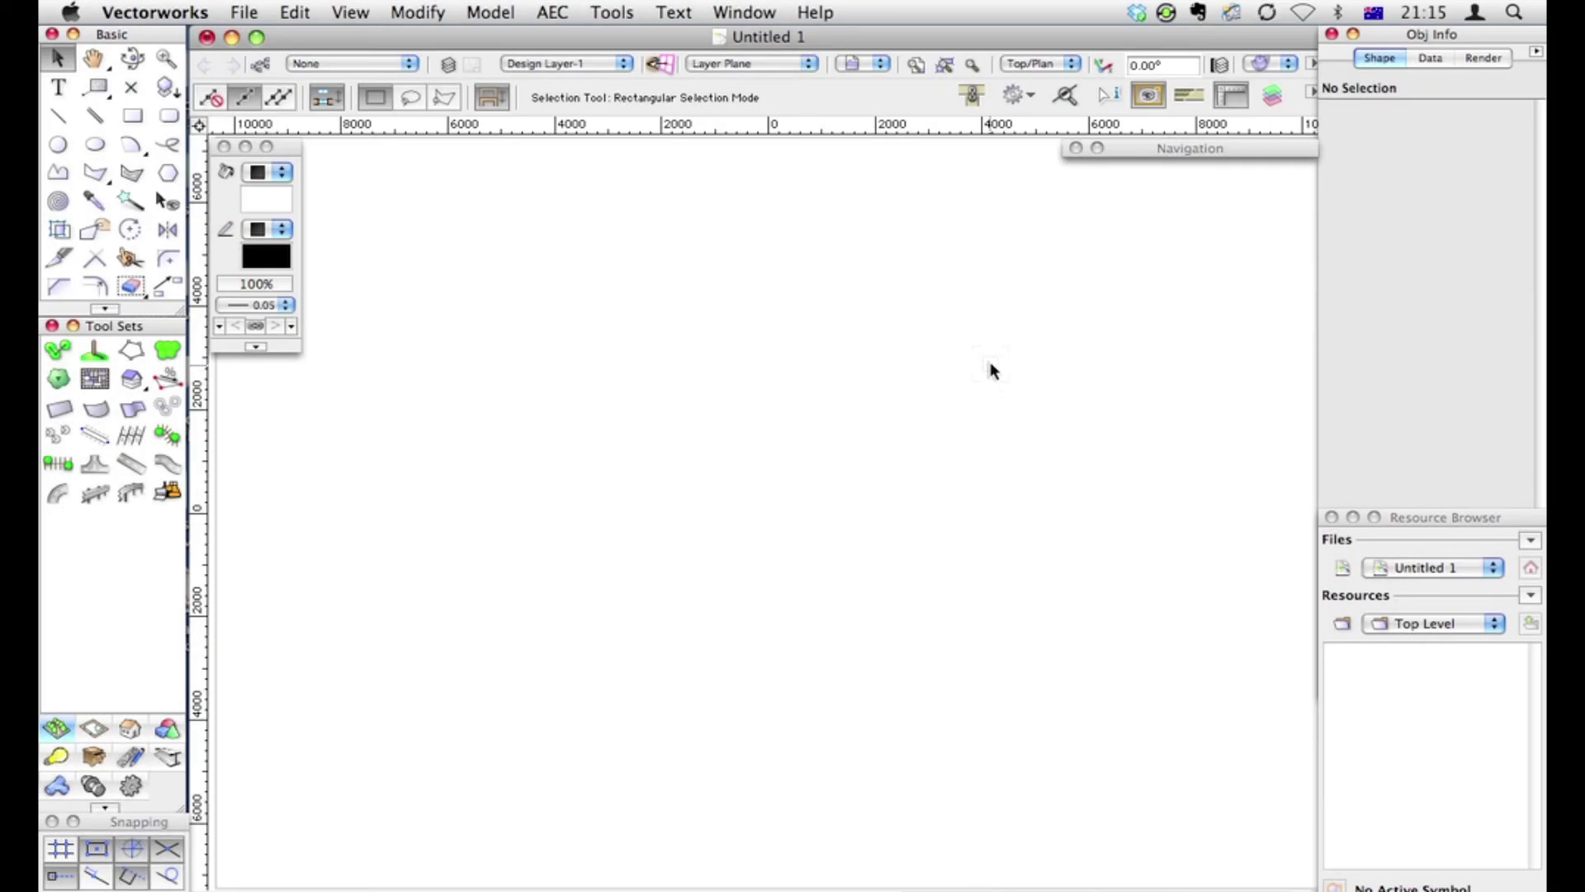
Launch the Workspace Editor from the Tools > Workspaces menu
left_click(586, 13)
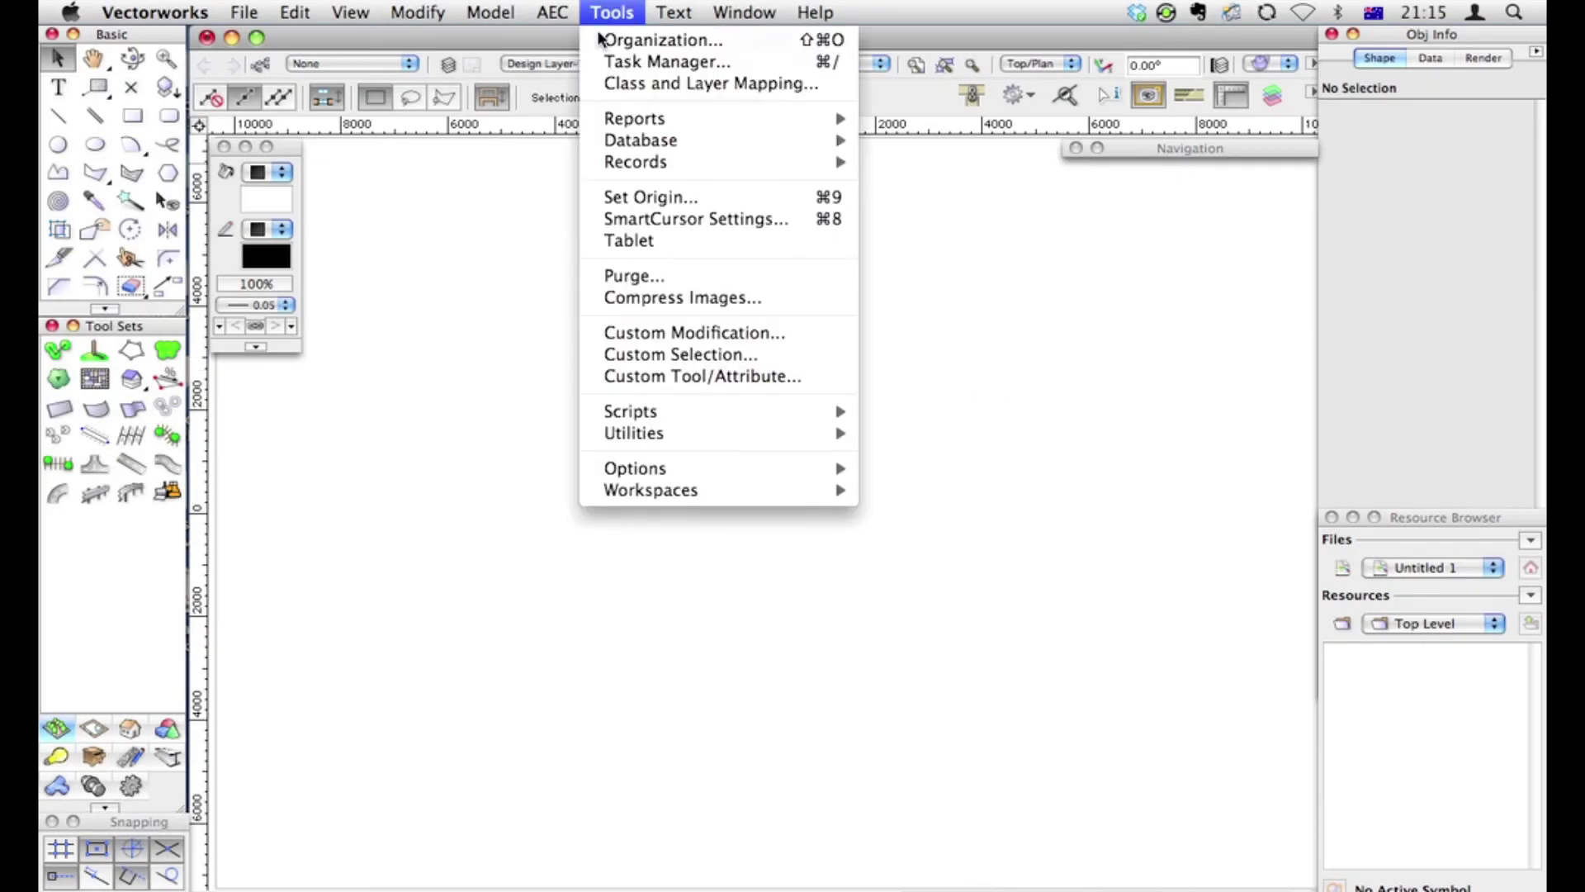
mouse_move(659, 492)
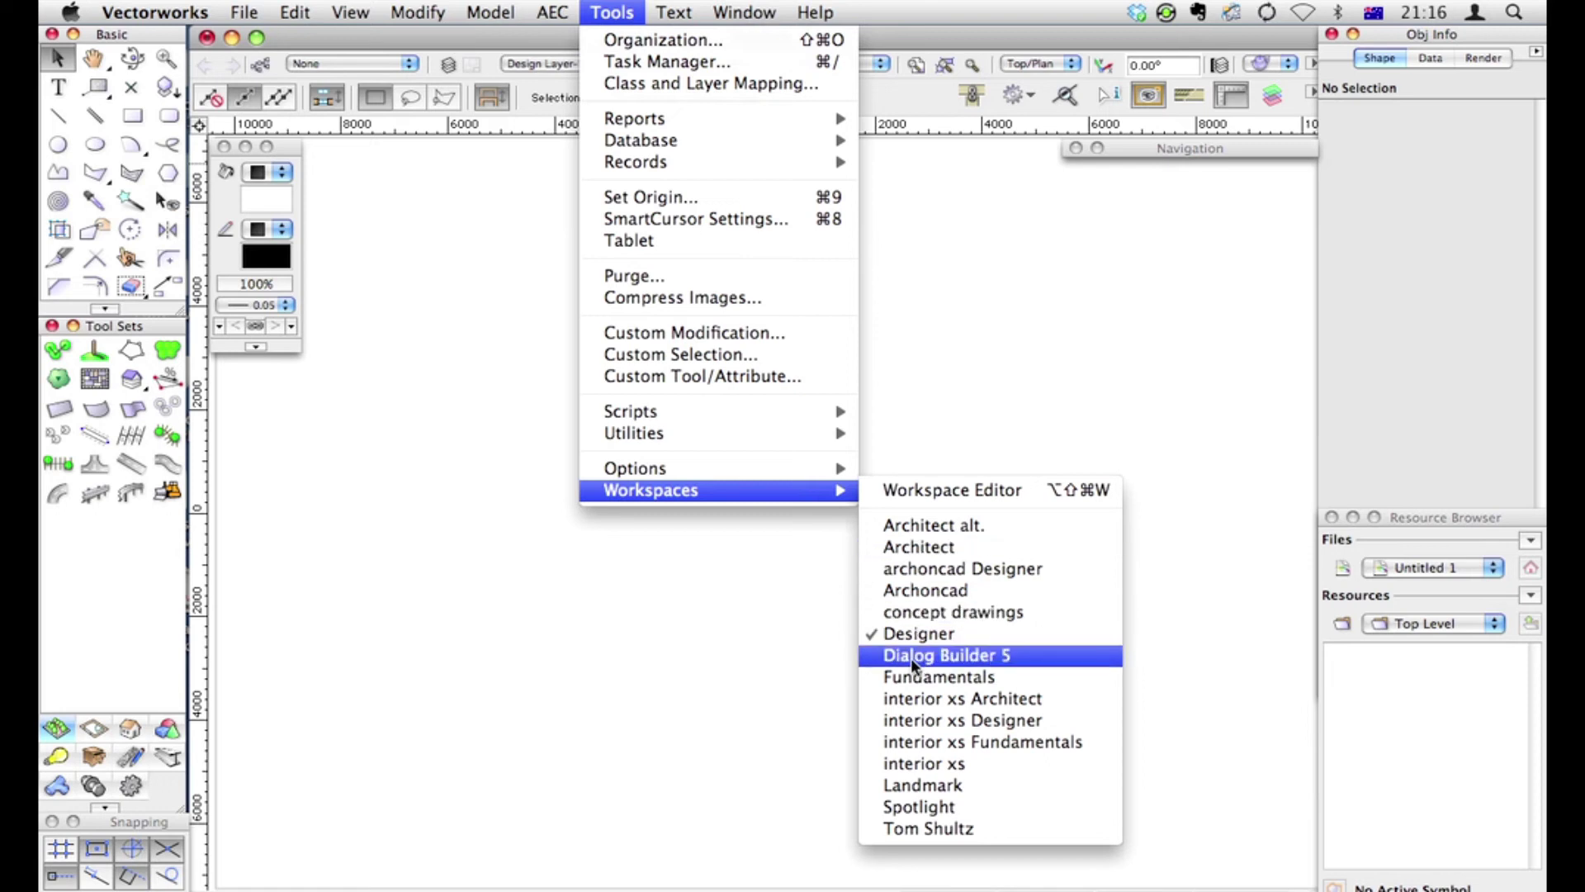
mouse_move(739, 498)
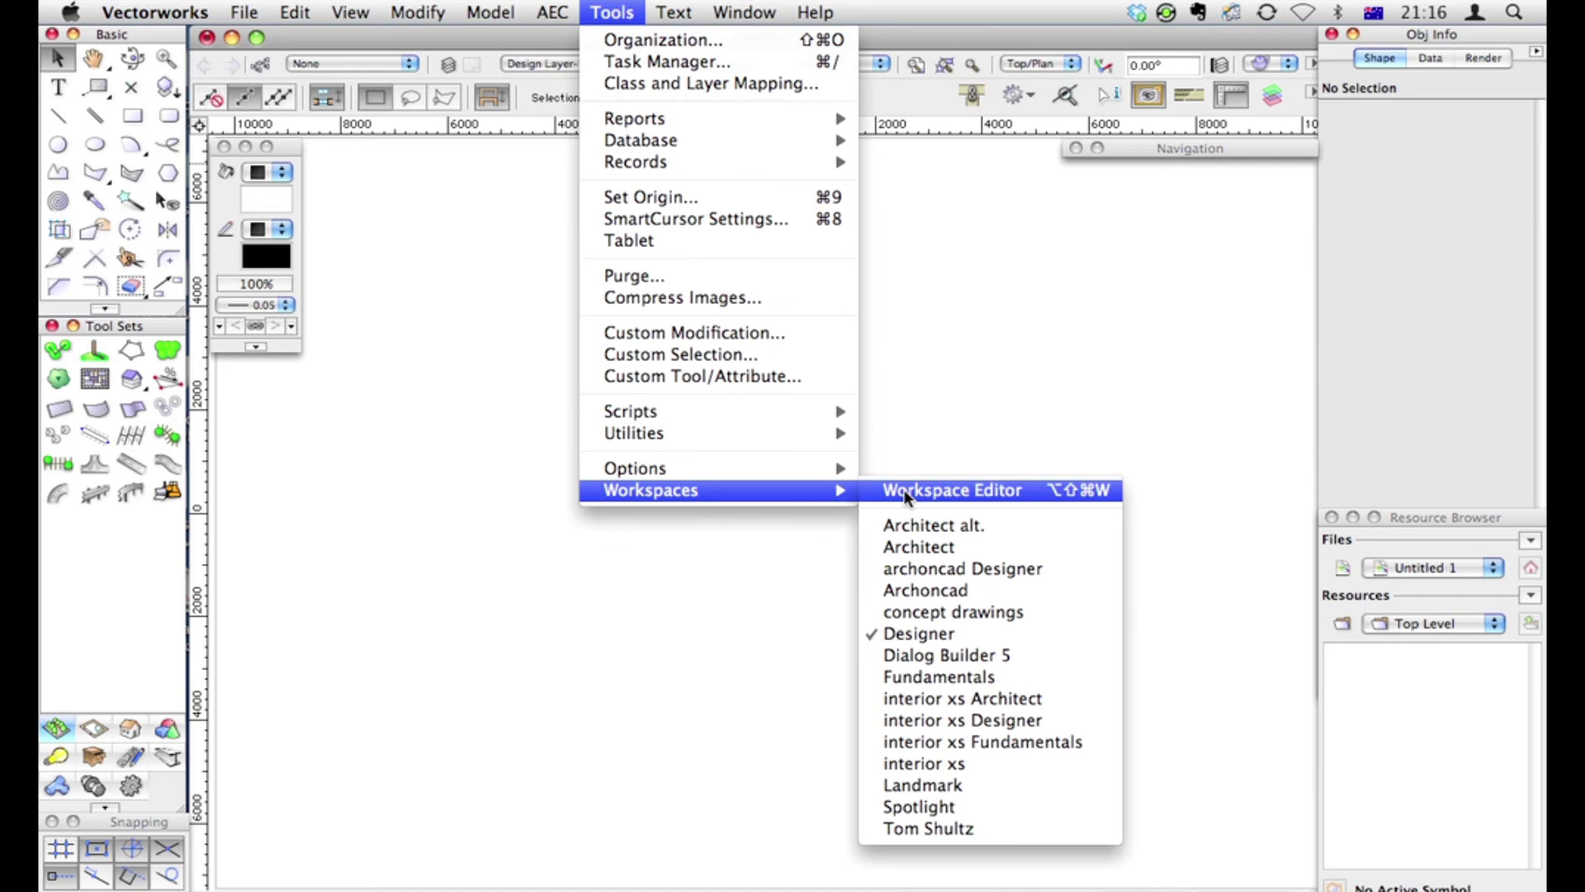
left_click(906, 493)
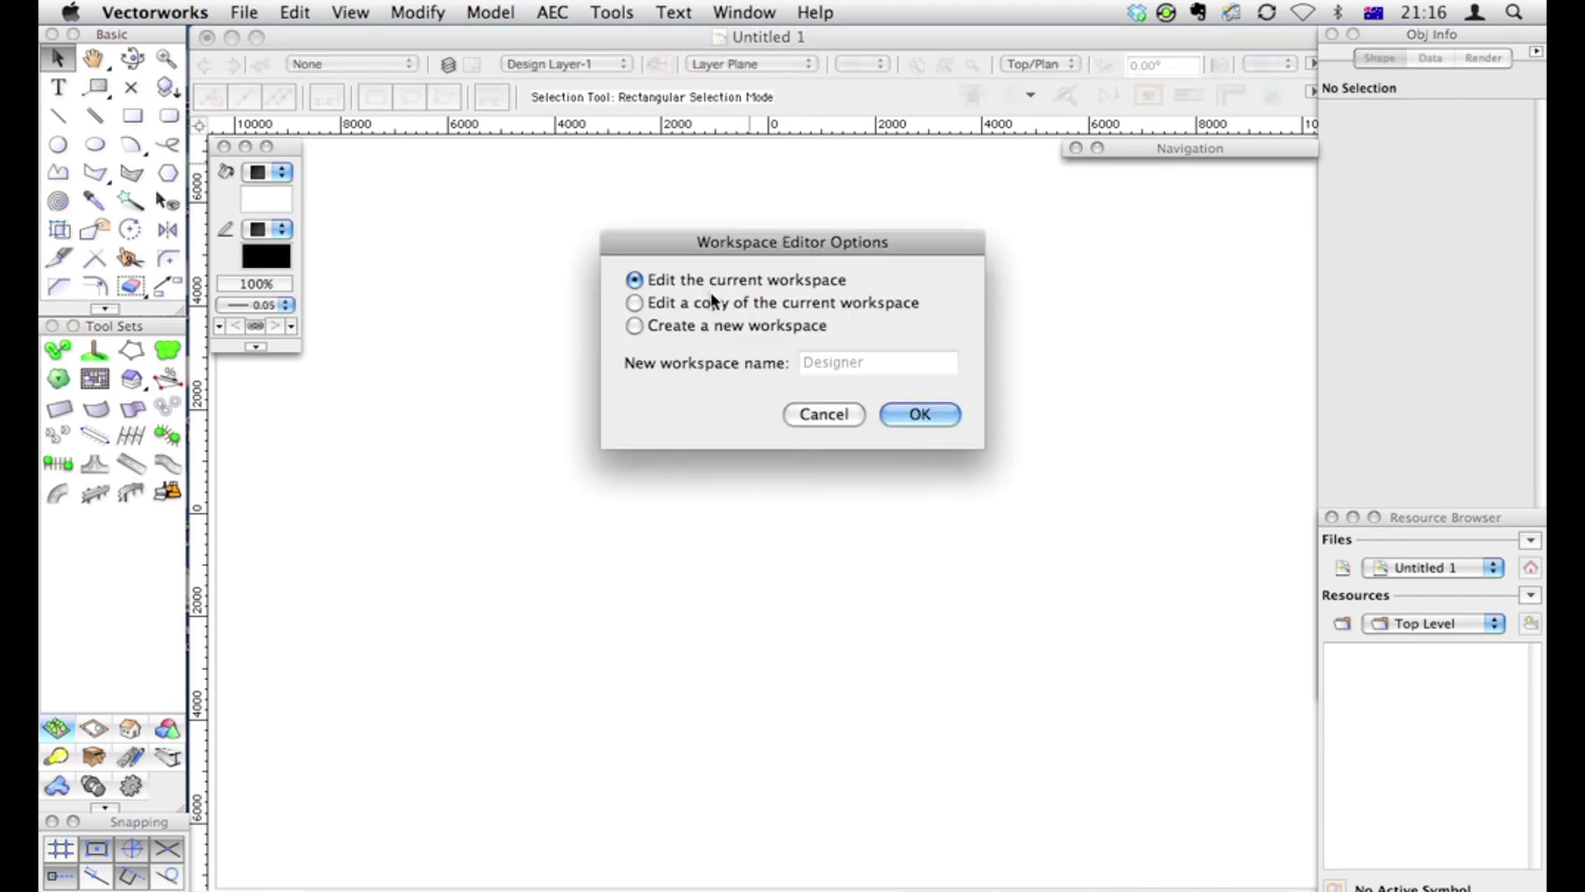
Create an editable copy of the current workspace named 'Concept Design'
left_click(711, 296)
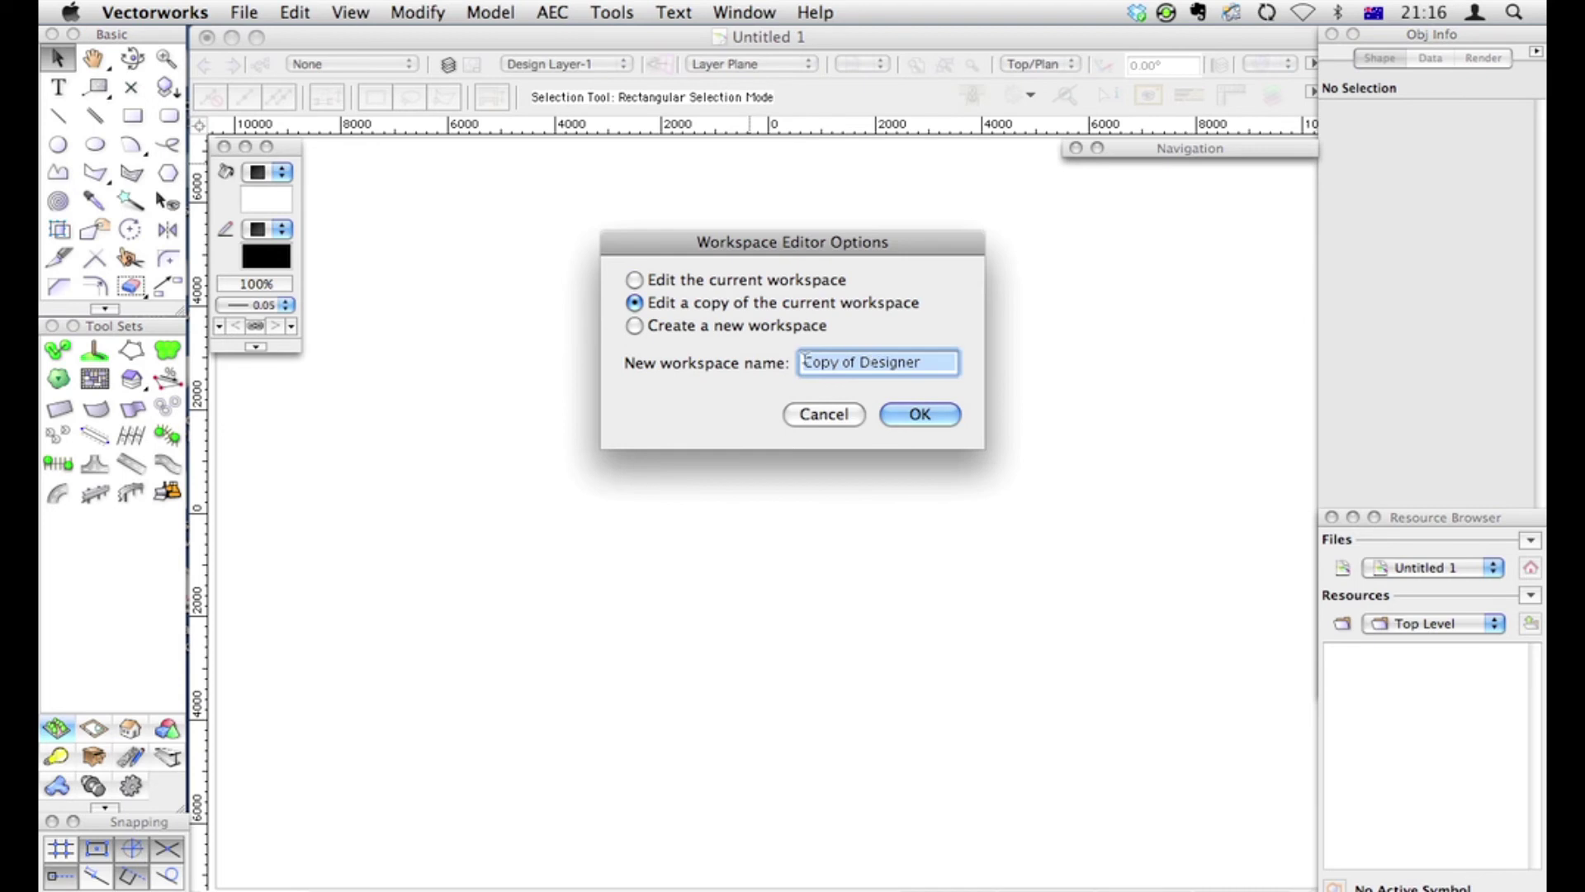
left_click_drag(802, 362, 952, 366)
type("Concept Design")
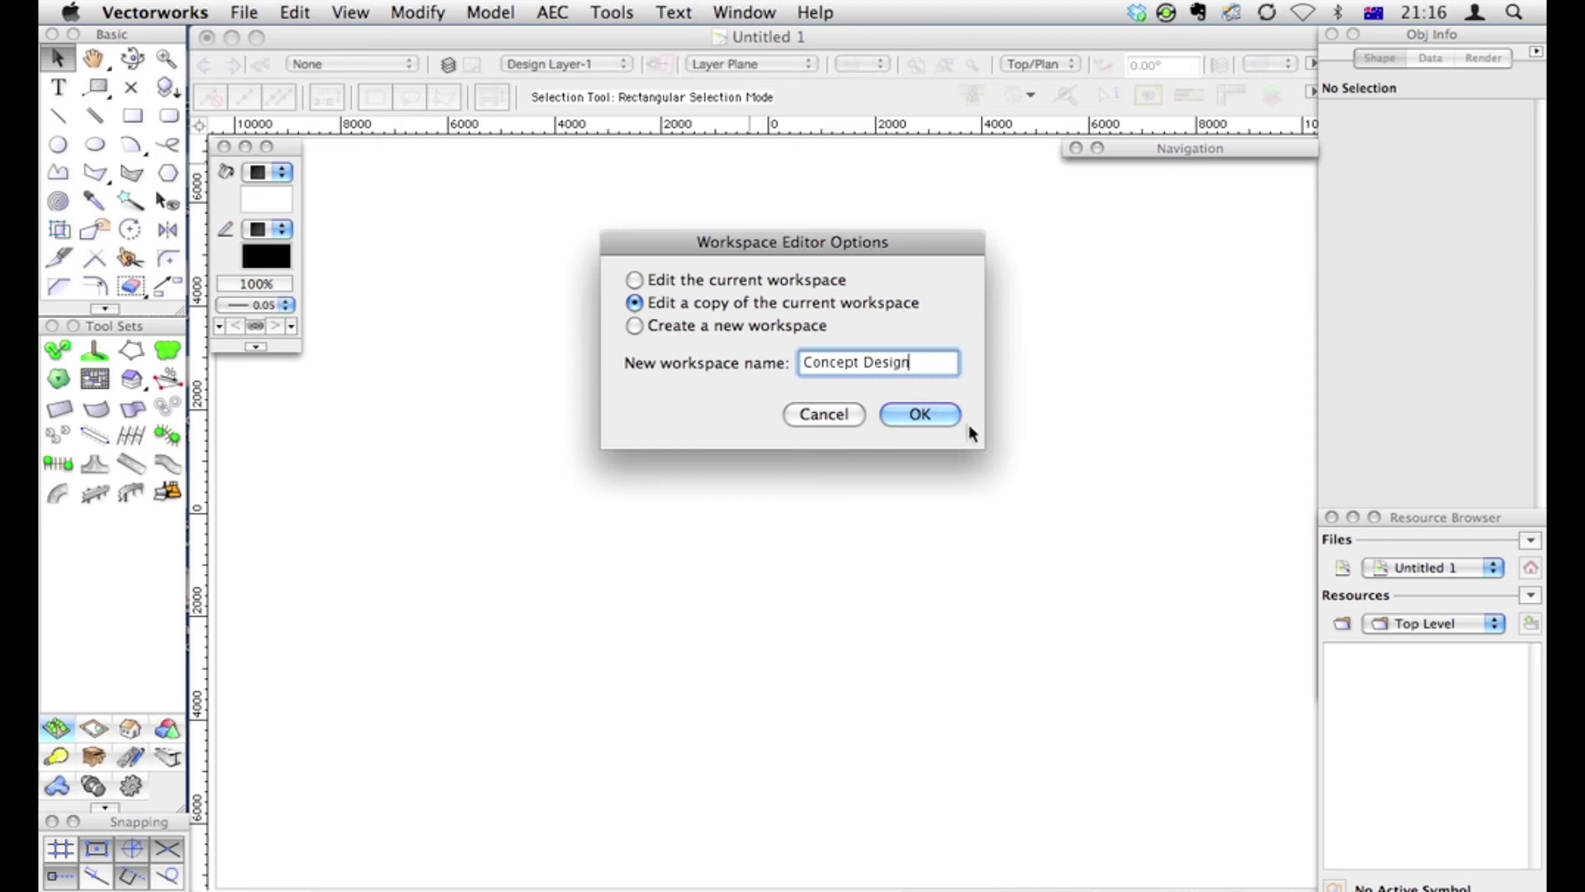
left_click(916, 415)
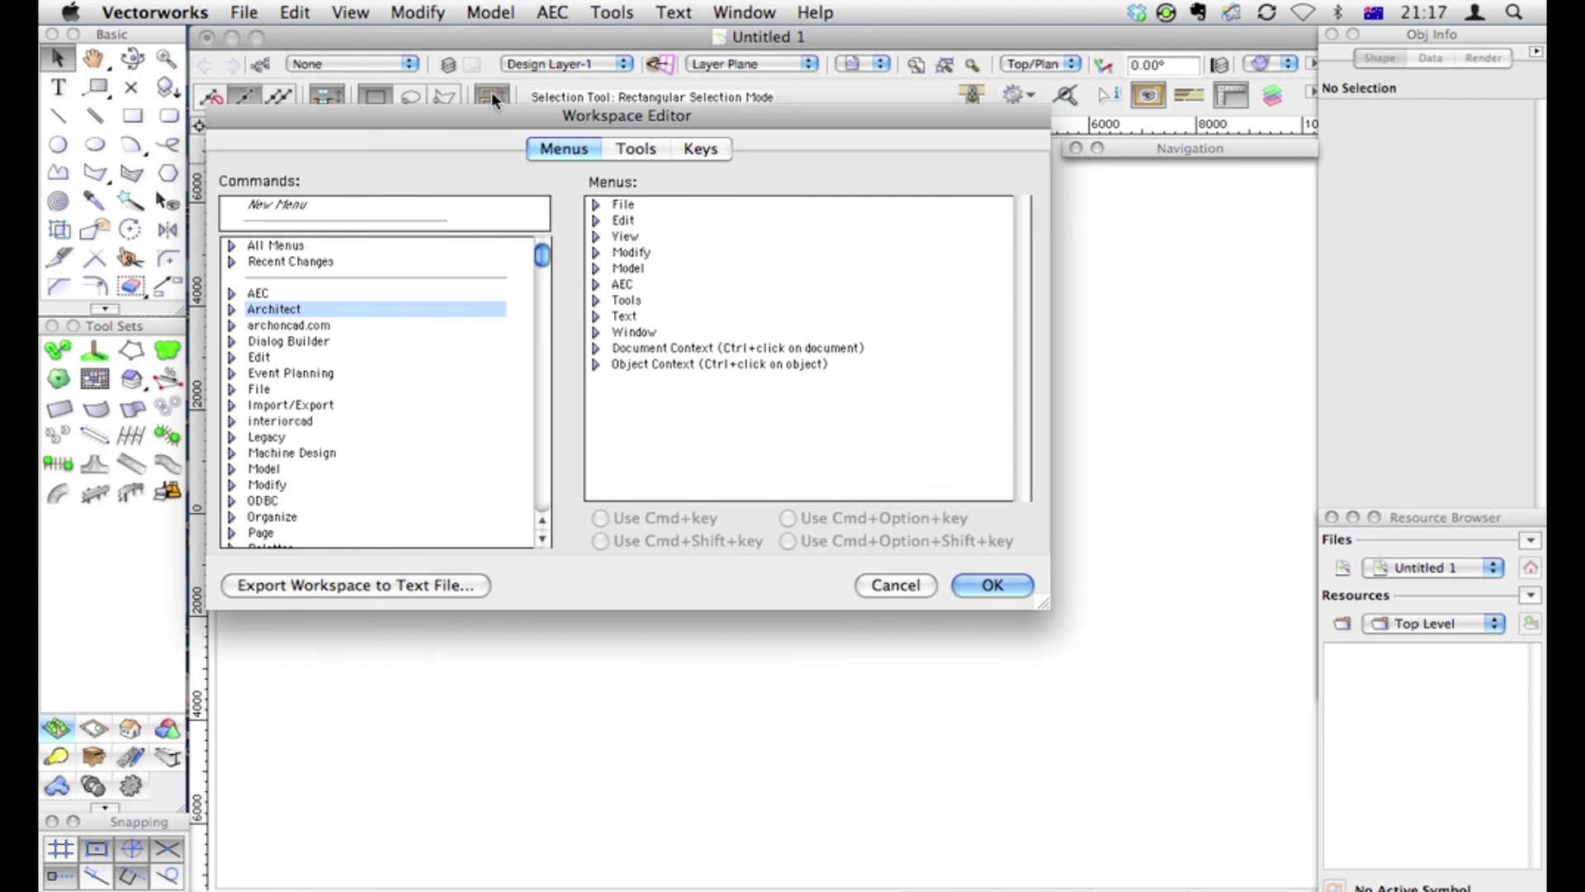
left_click(595, 350)
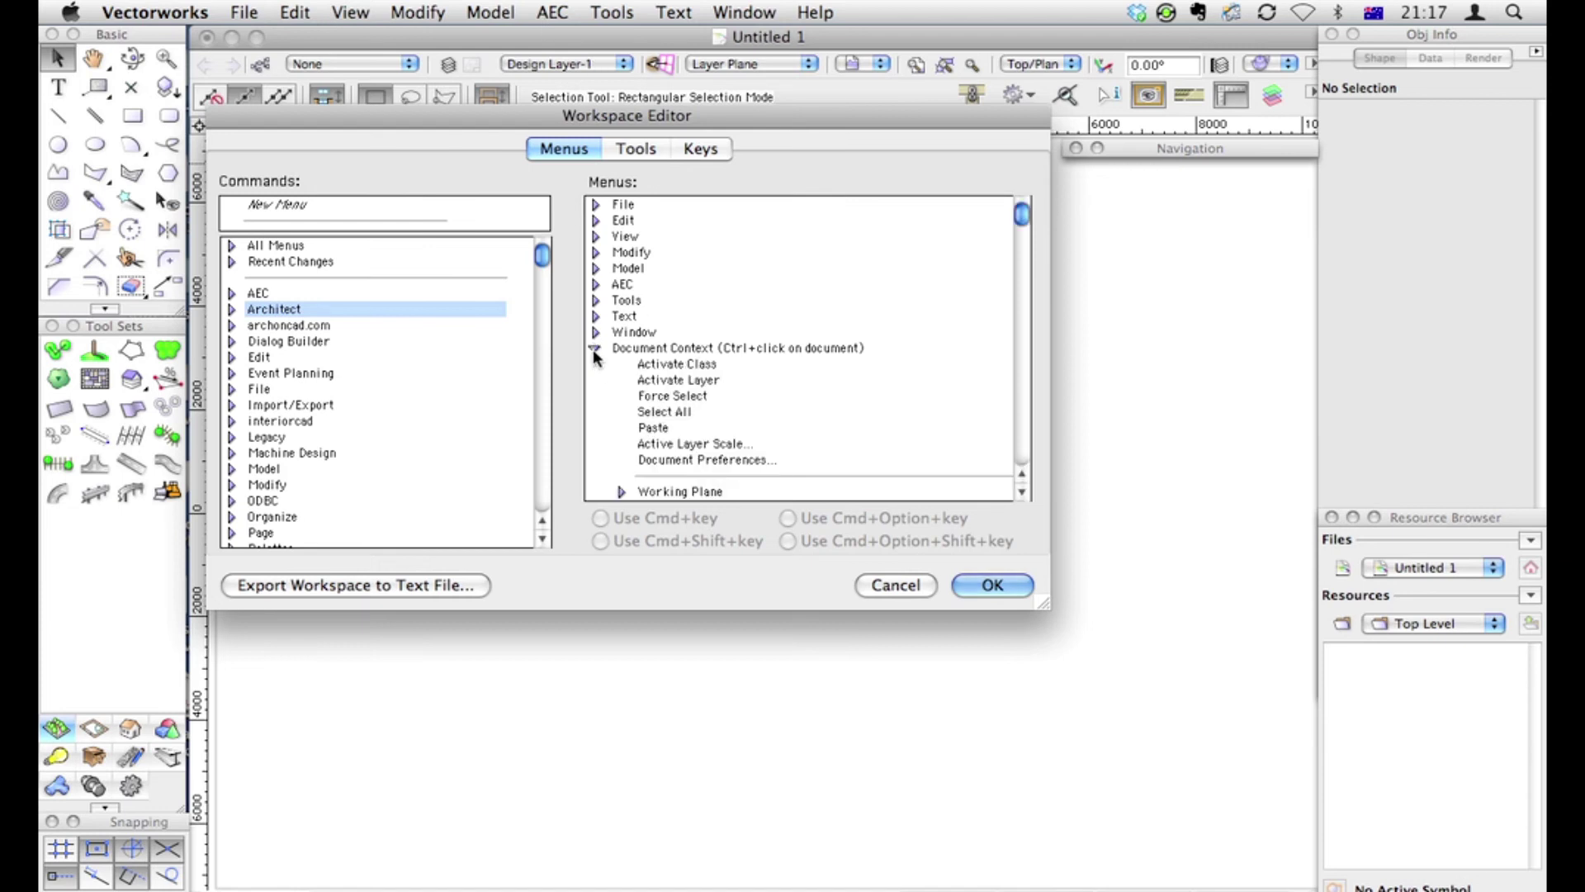
left_click(594, 348)
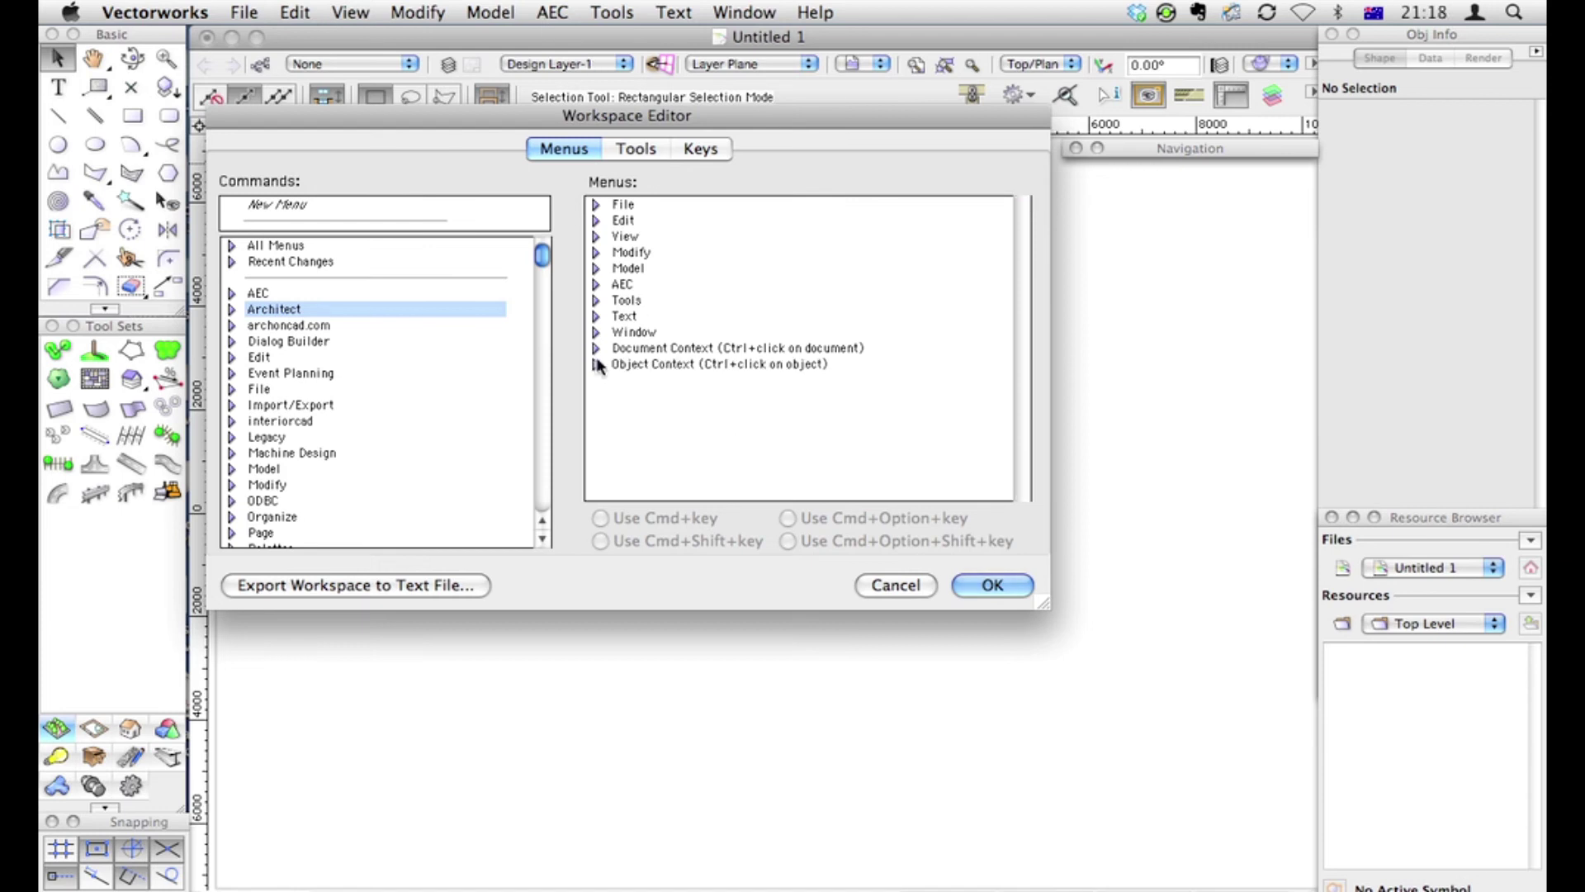
left_click(596, 363)
left_click(596, 364)
left_click(277, 328)
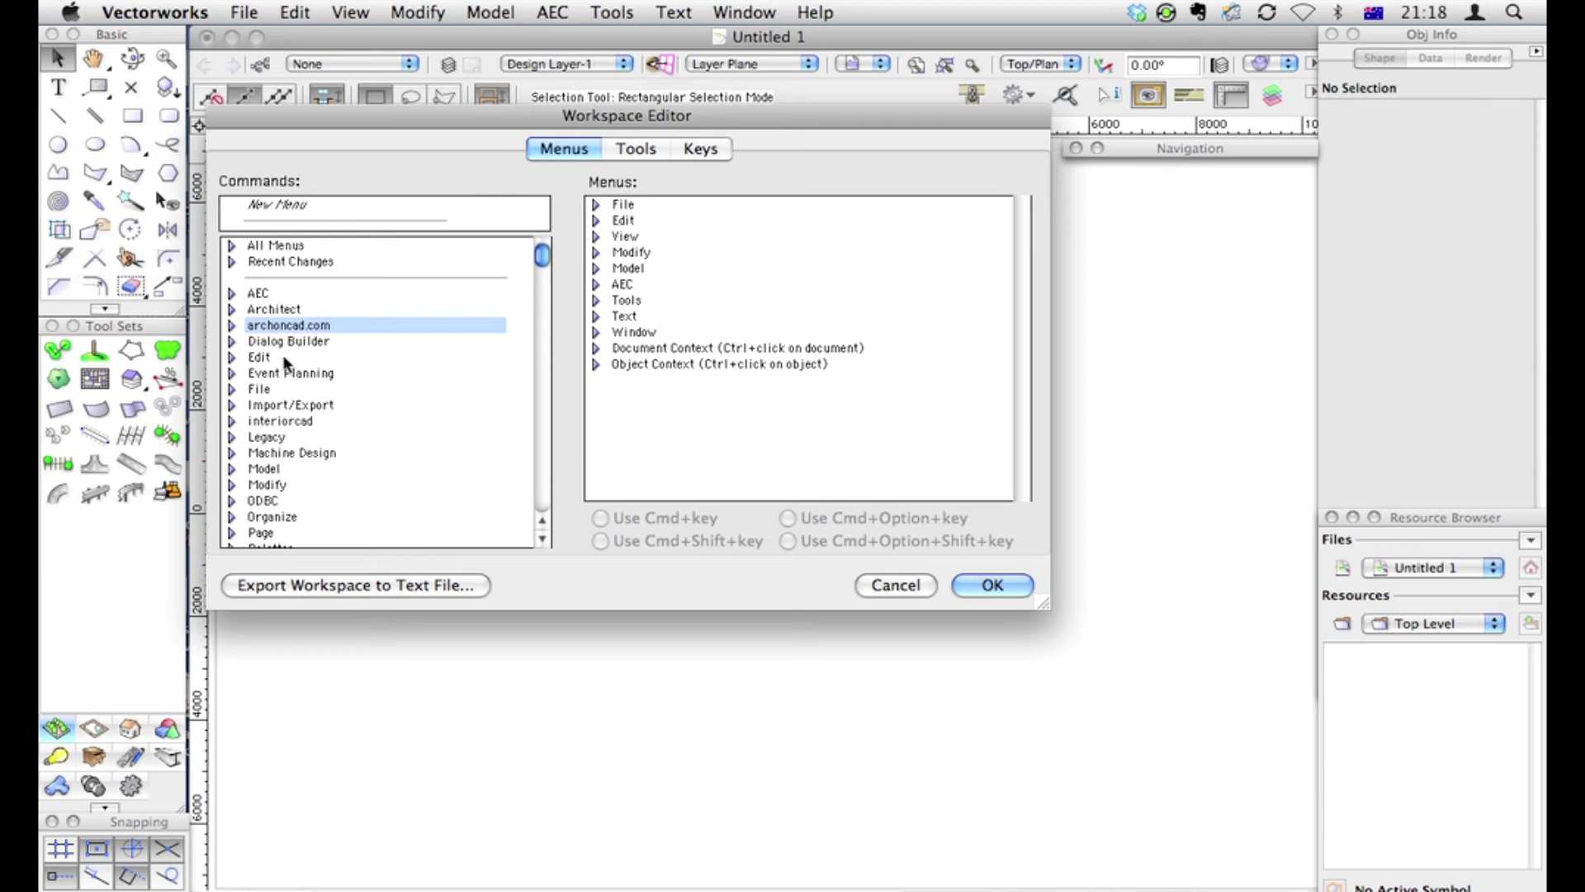
scroll(287, 382, "down", 3)
scroll(293, 502, "down", 1)
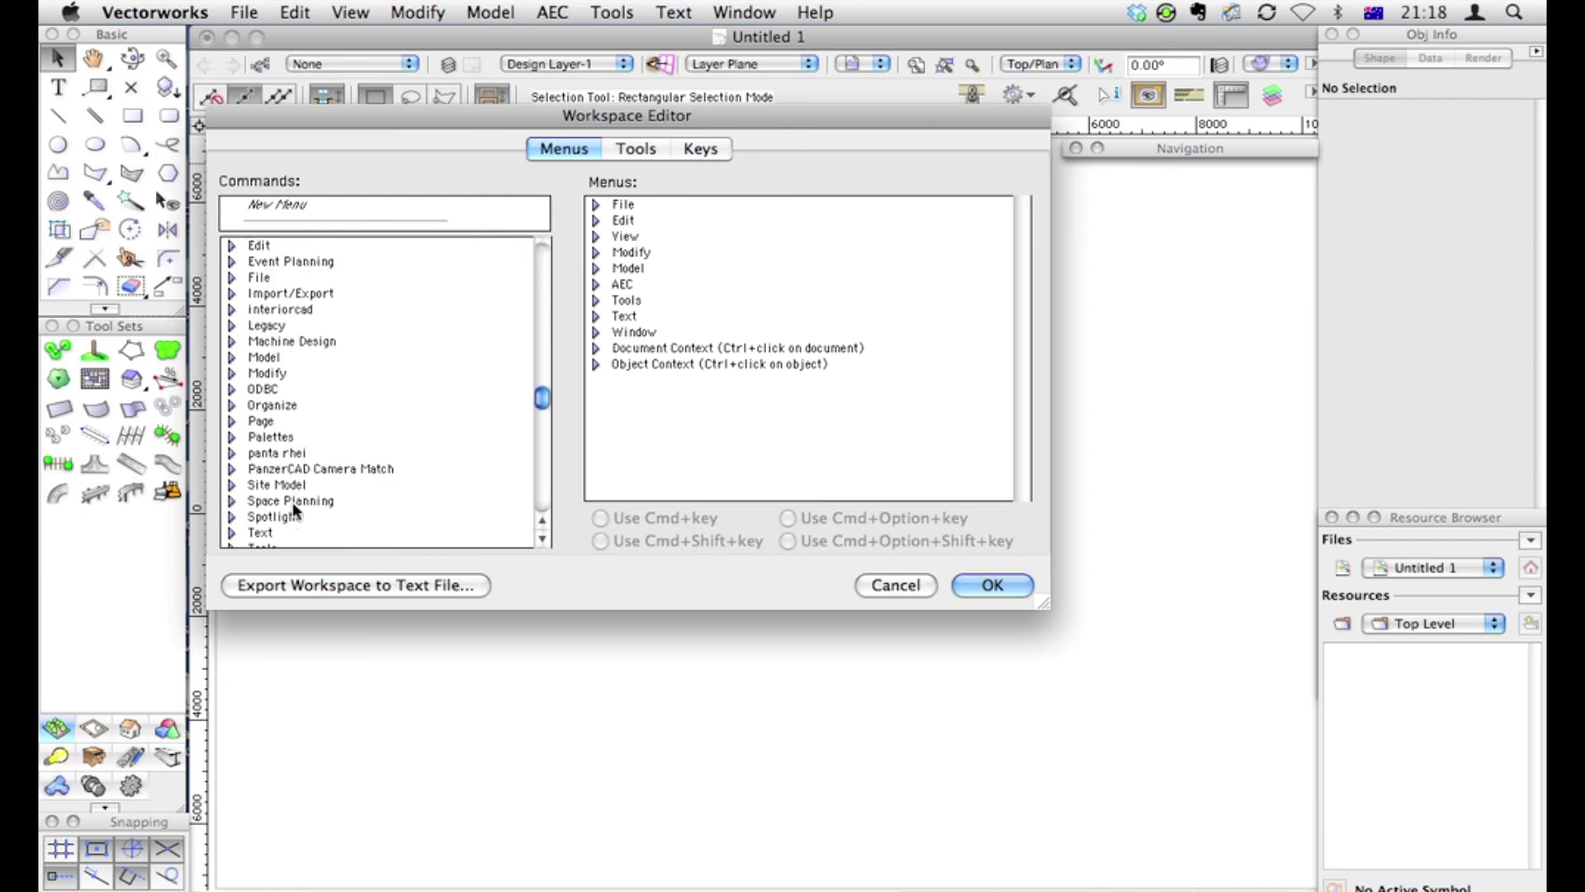
left_click(271, 469)
scroll(279, 490, "down", 2)
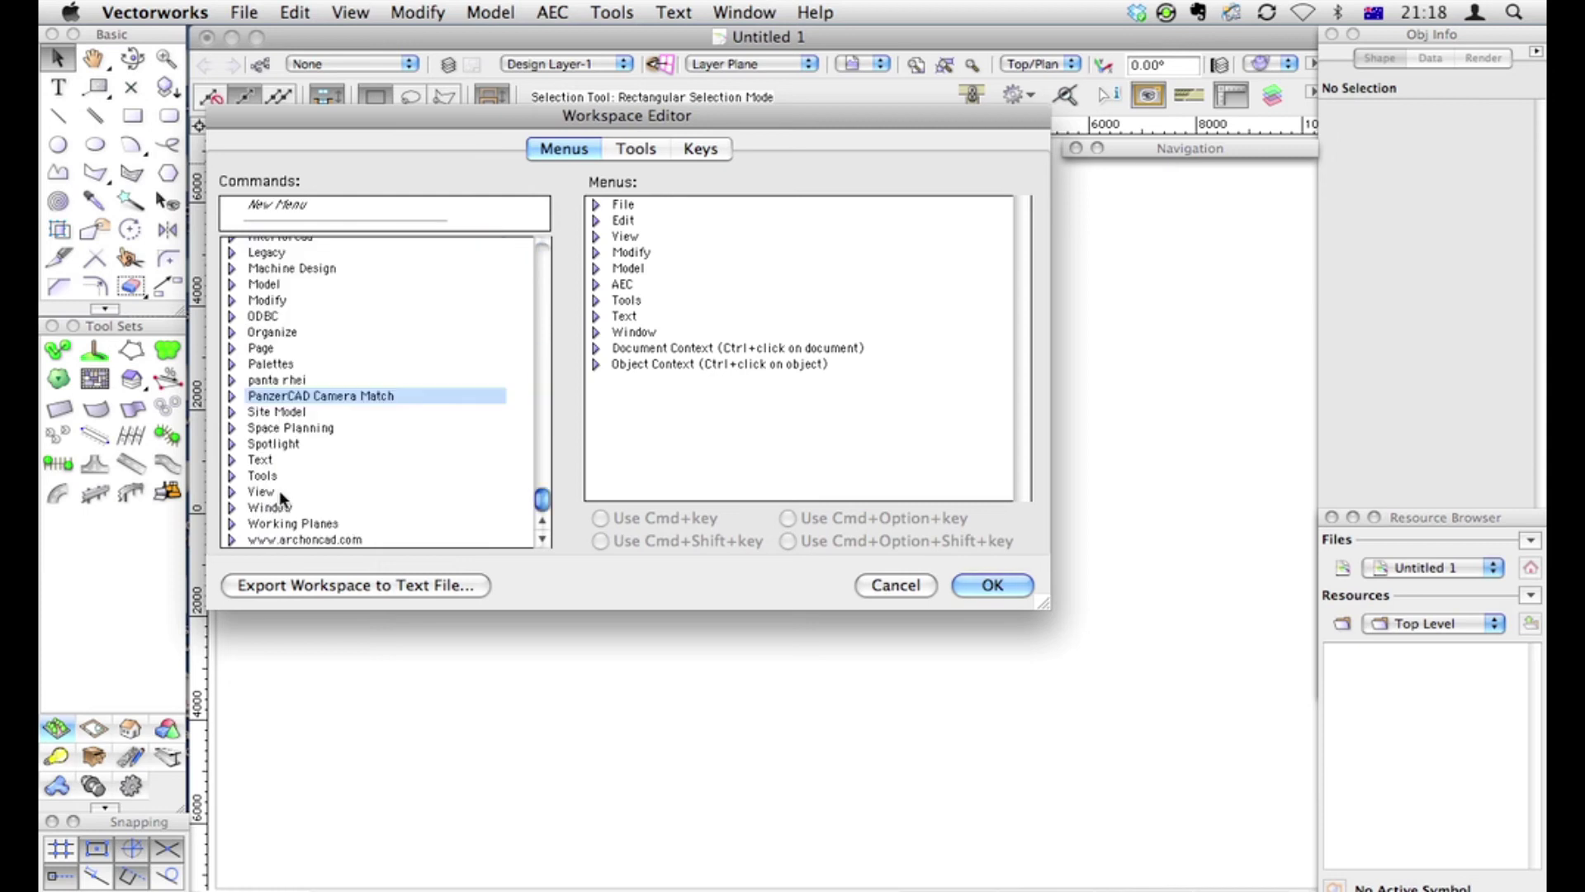
left_click(281, 539)
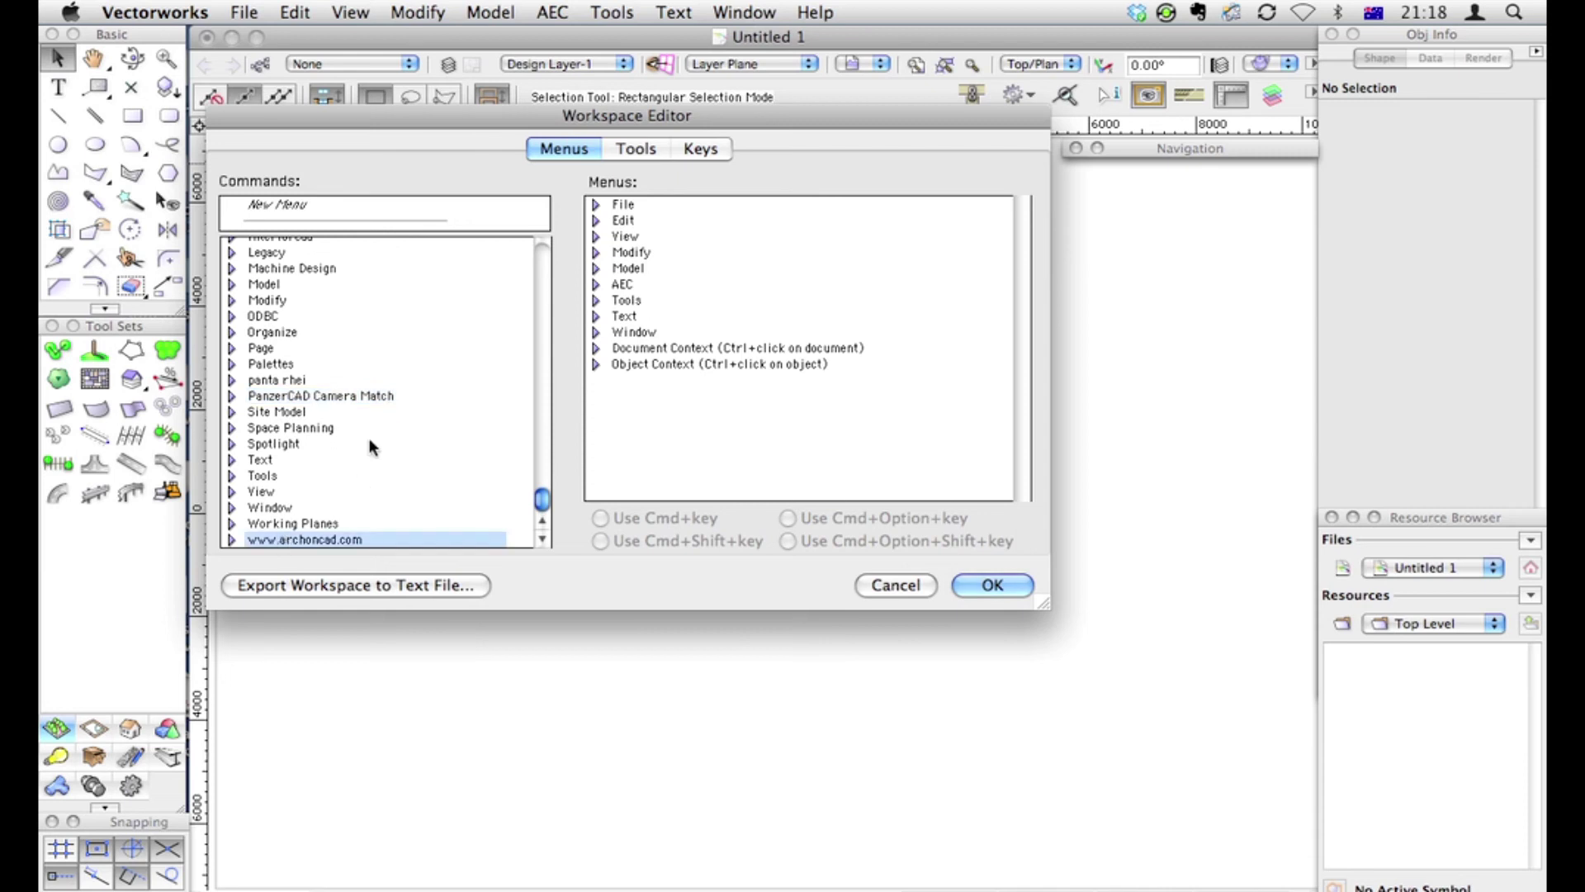
scroll(369, 442, "up", 6)
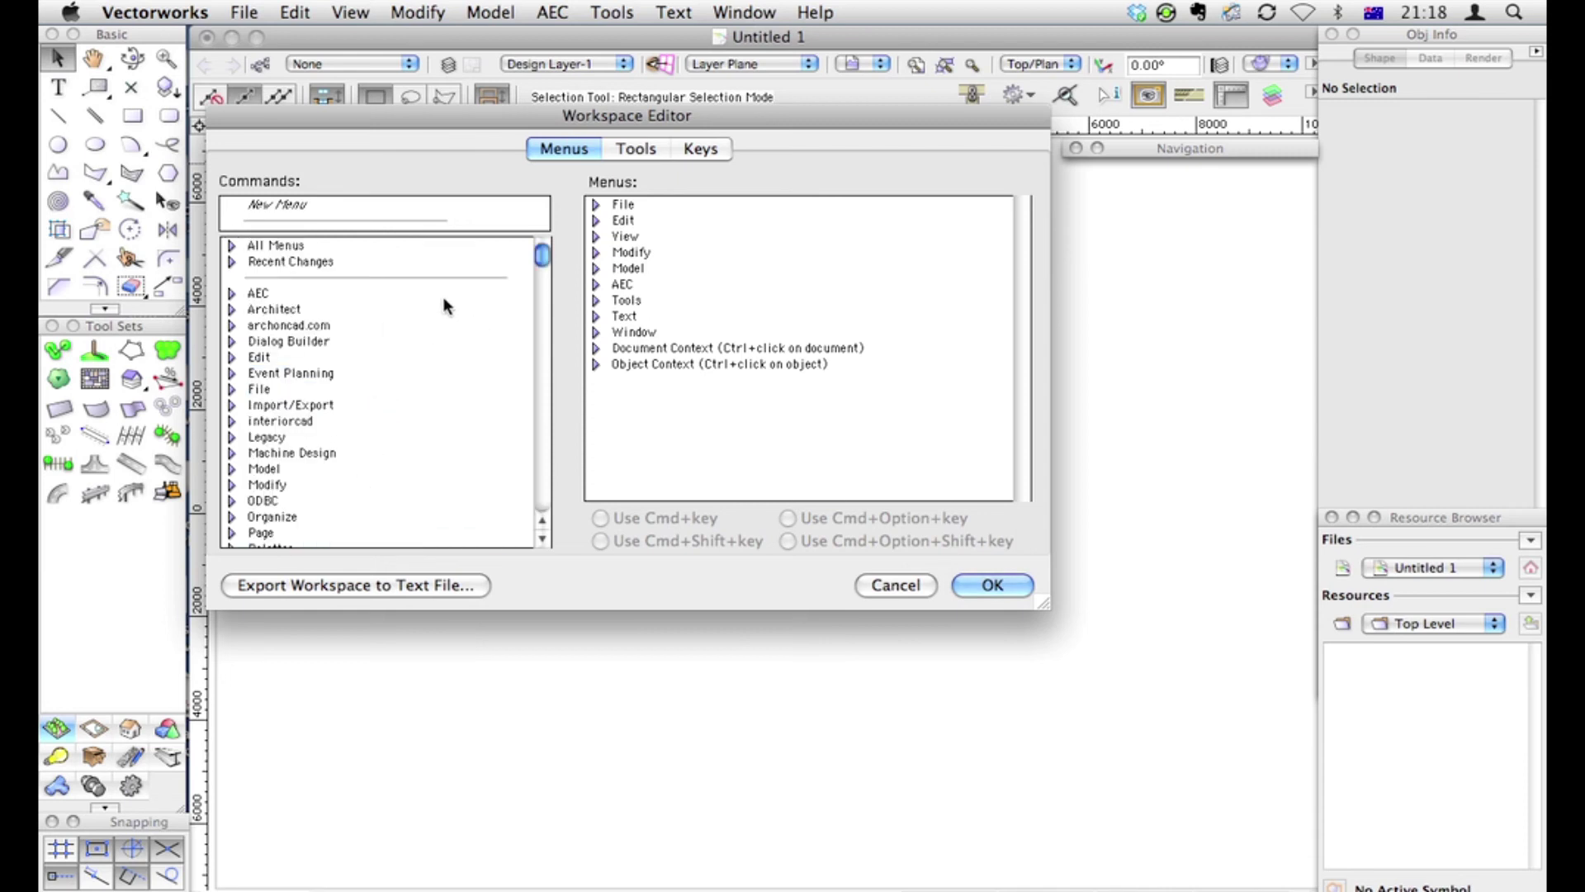
Move the Rendering submenu out of View into the top-level menu list
left_click(595, 237)
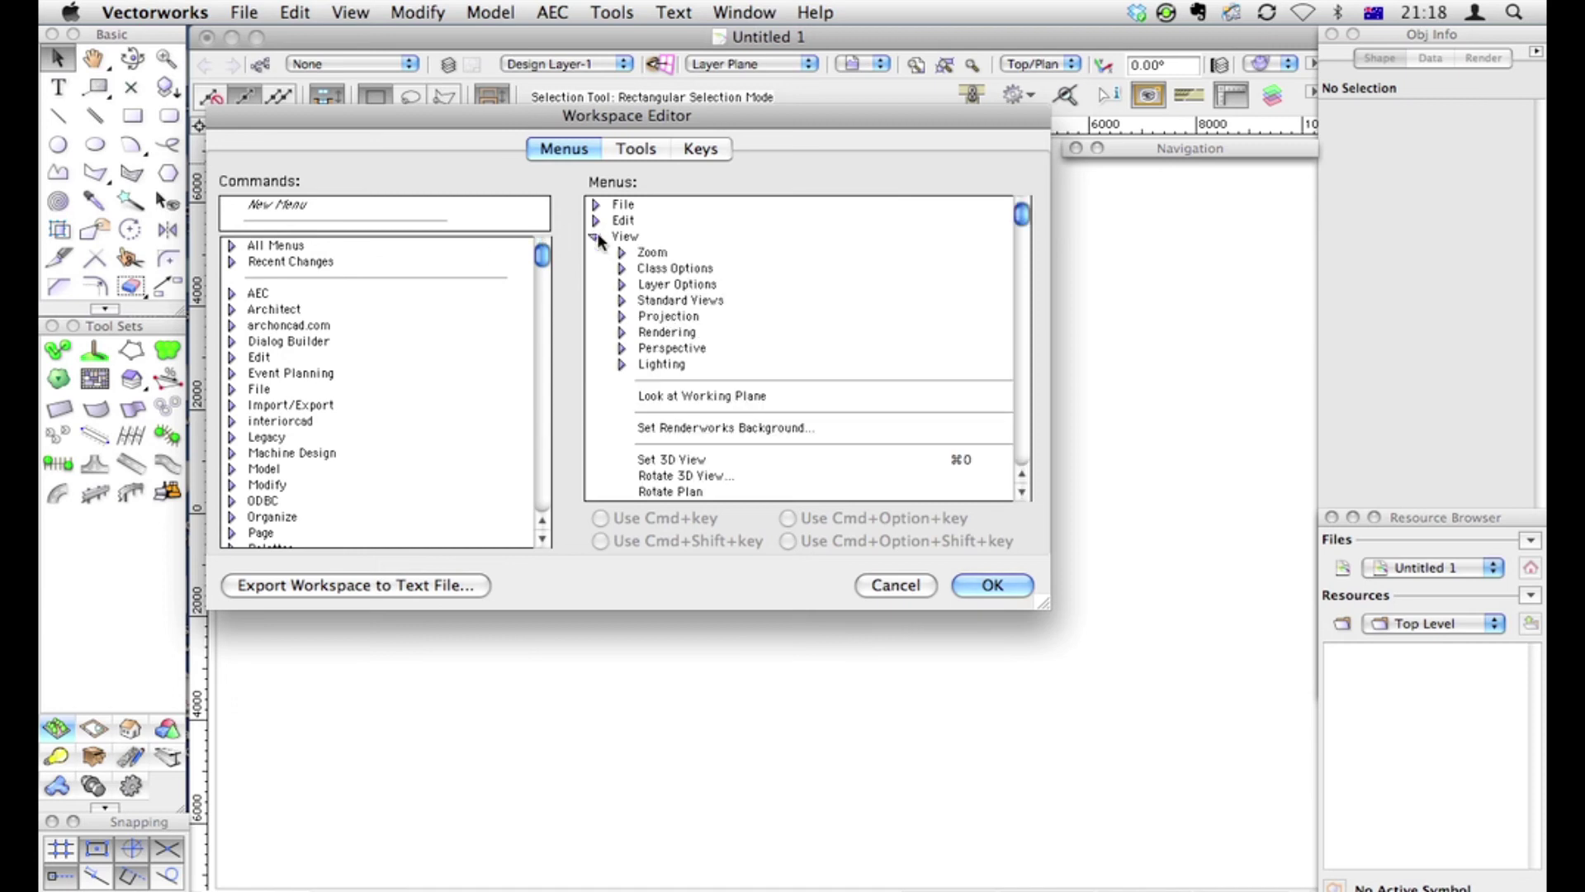
left_click_drag(677, 330, 644, 336)
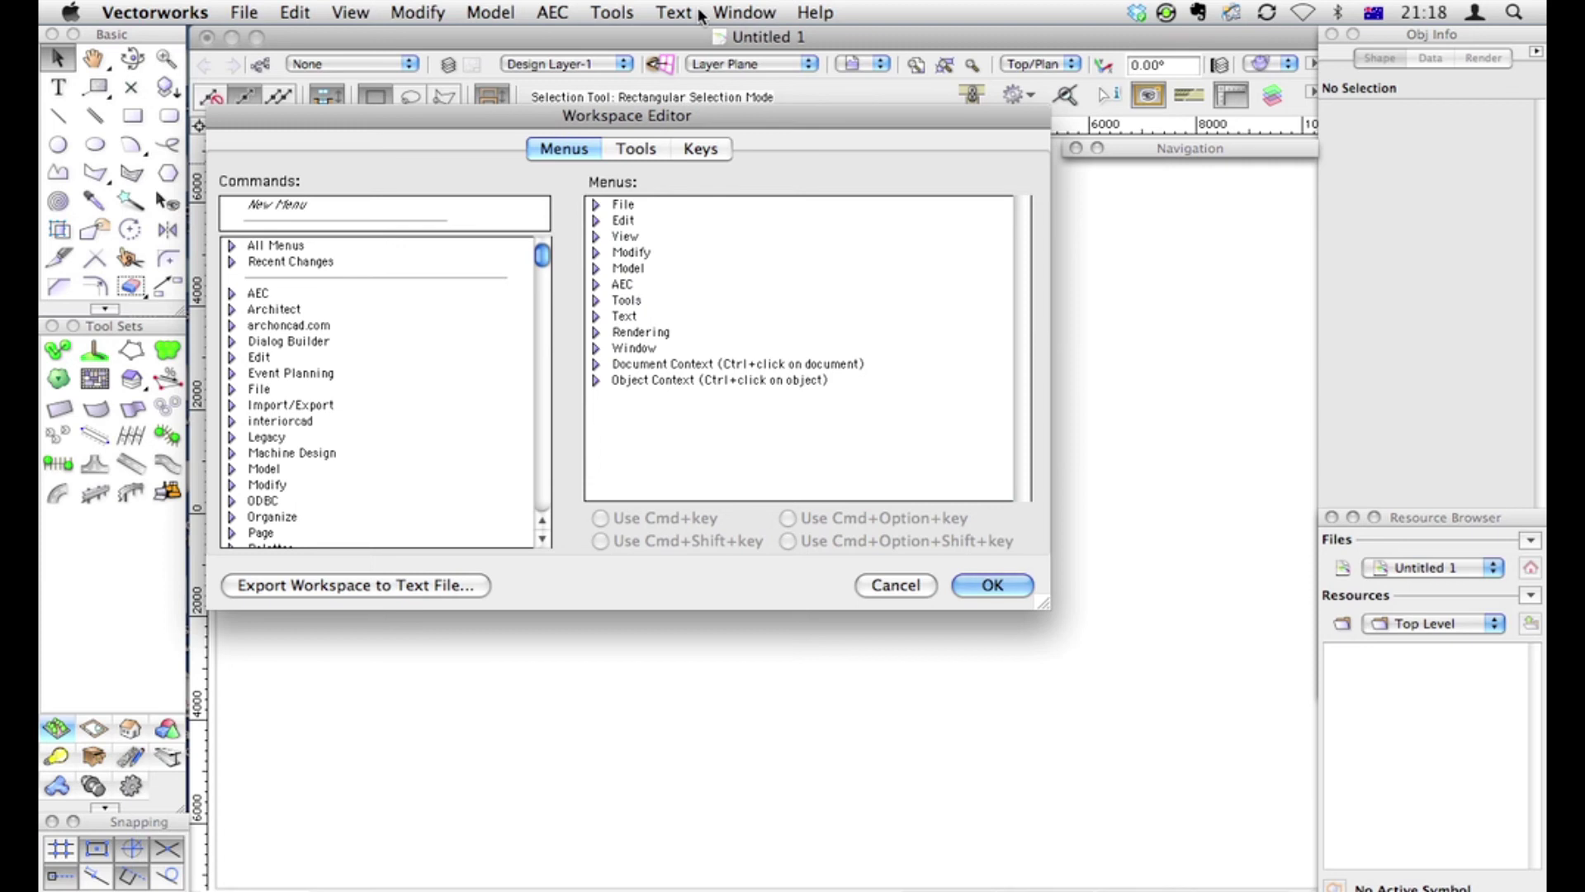
left_click(594, 333)
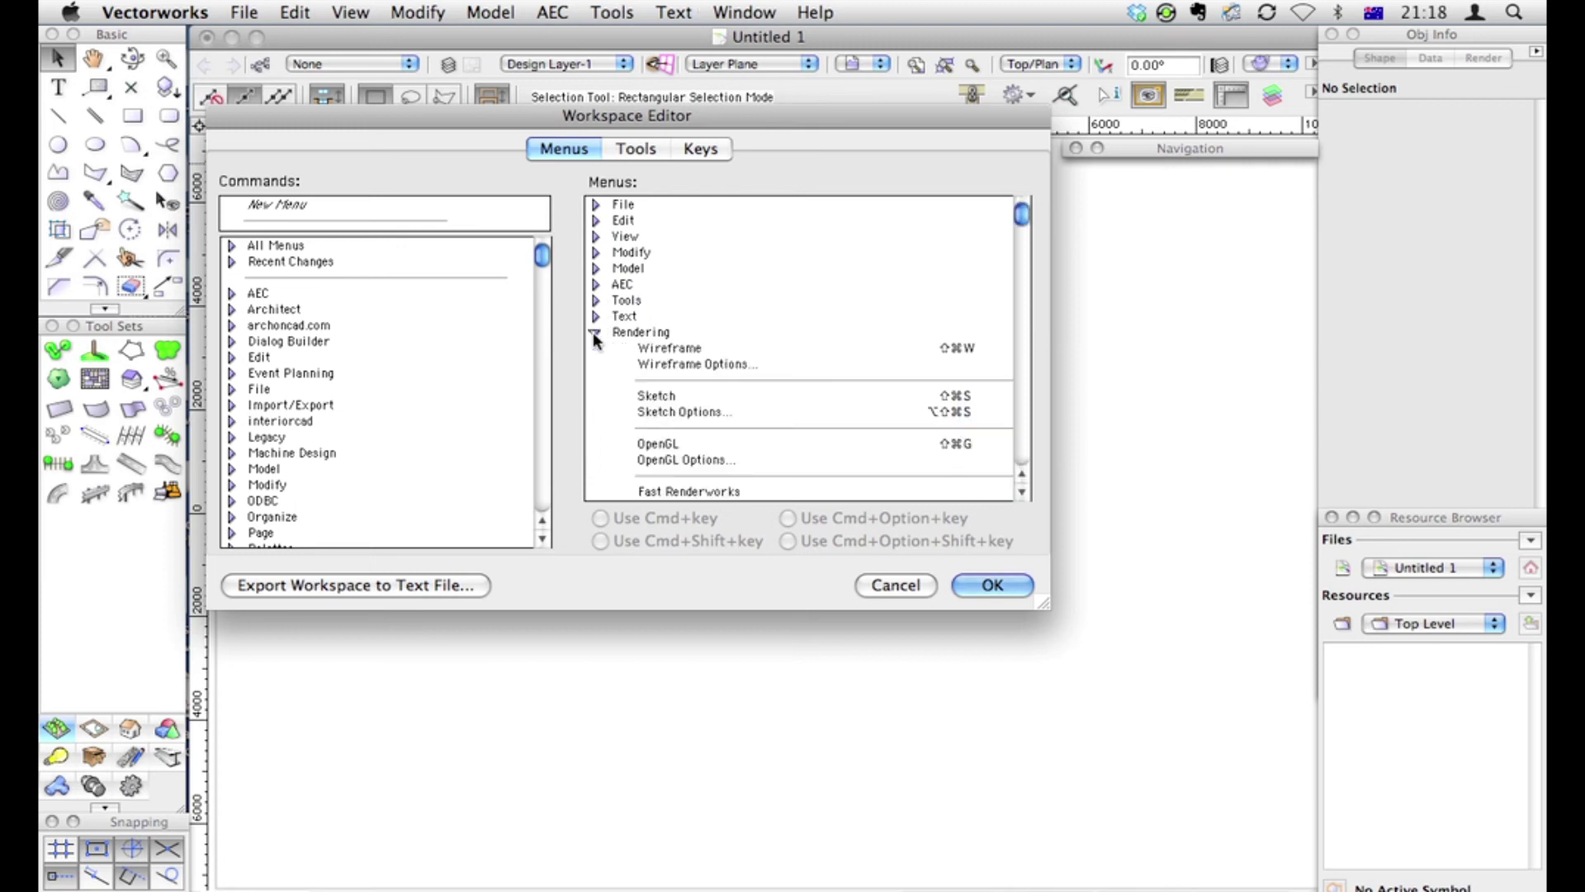
left_click(595, 333)
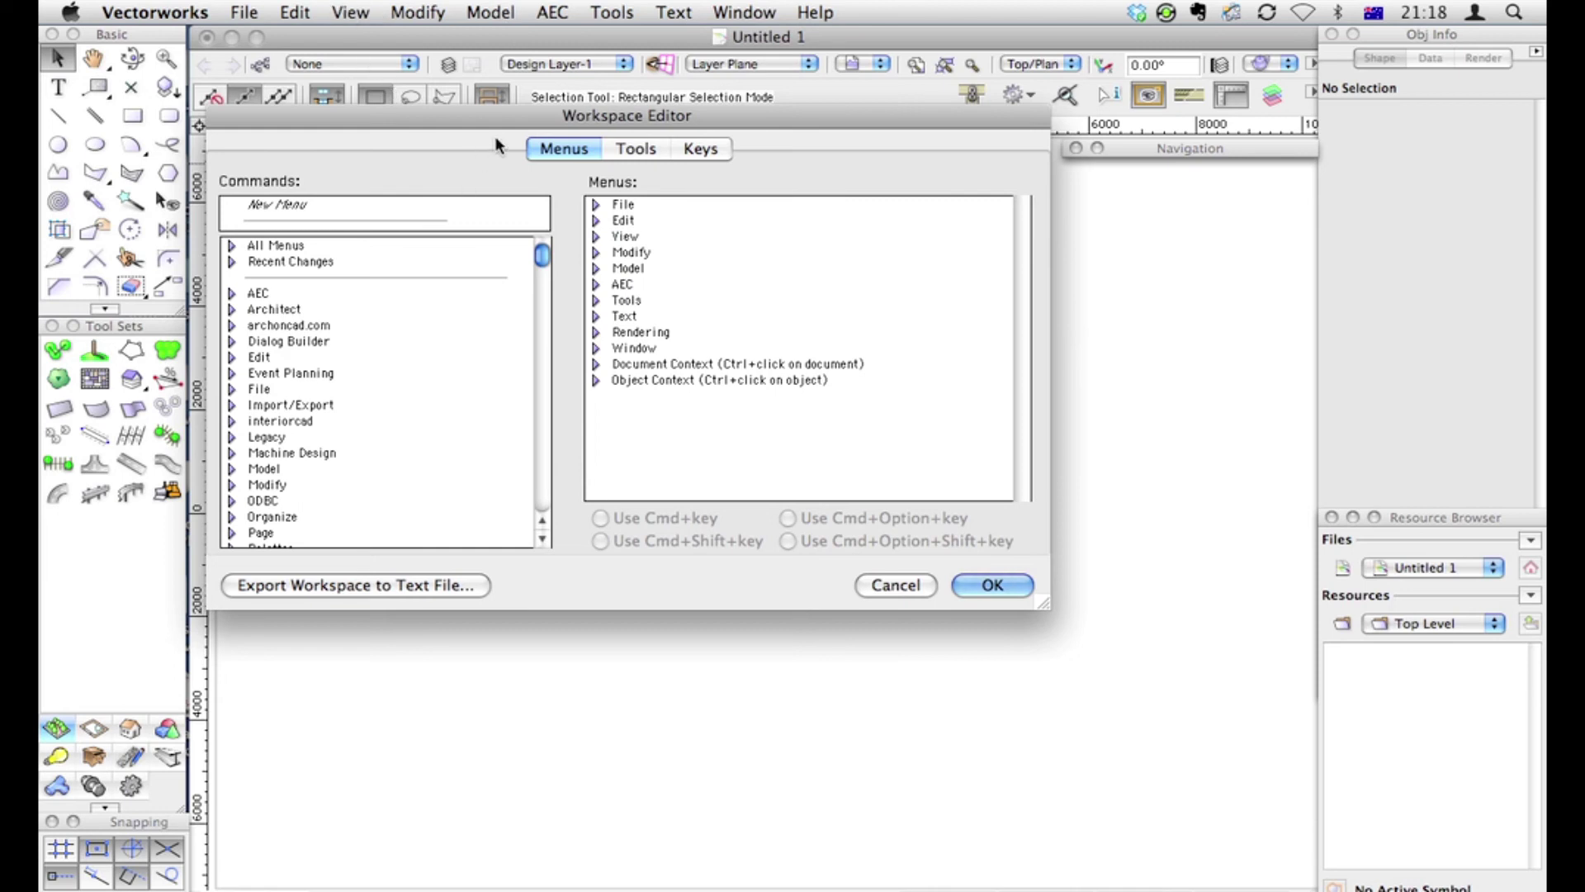
Move Lighting out of View to its own top-level menu between Rendering and Window
left_click(596, 238)
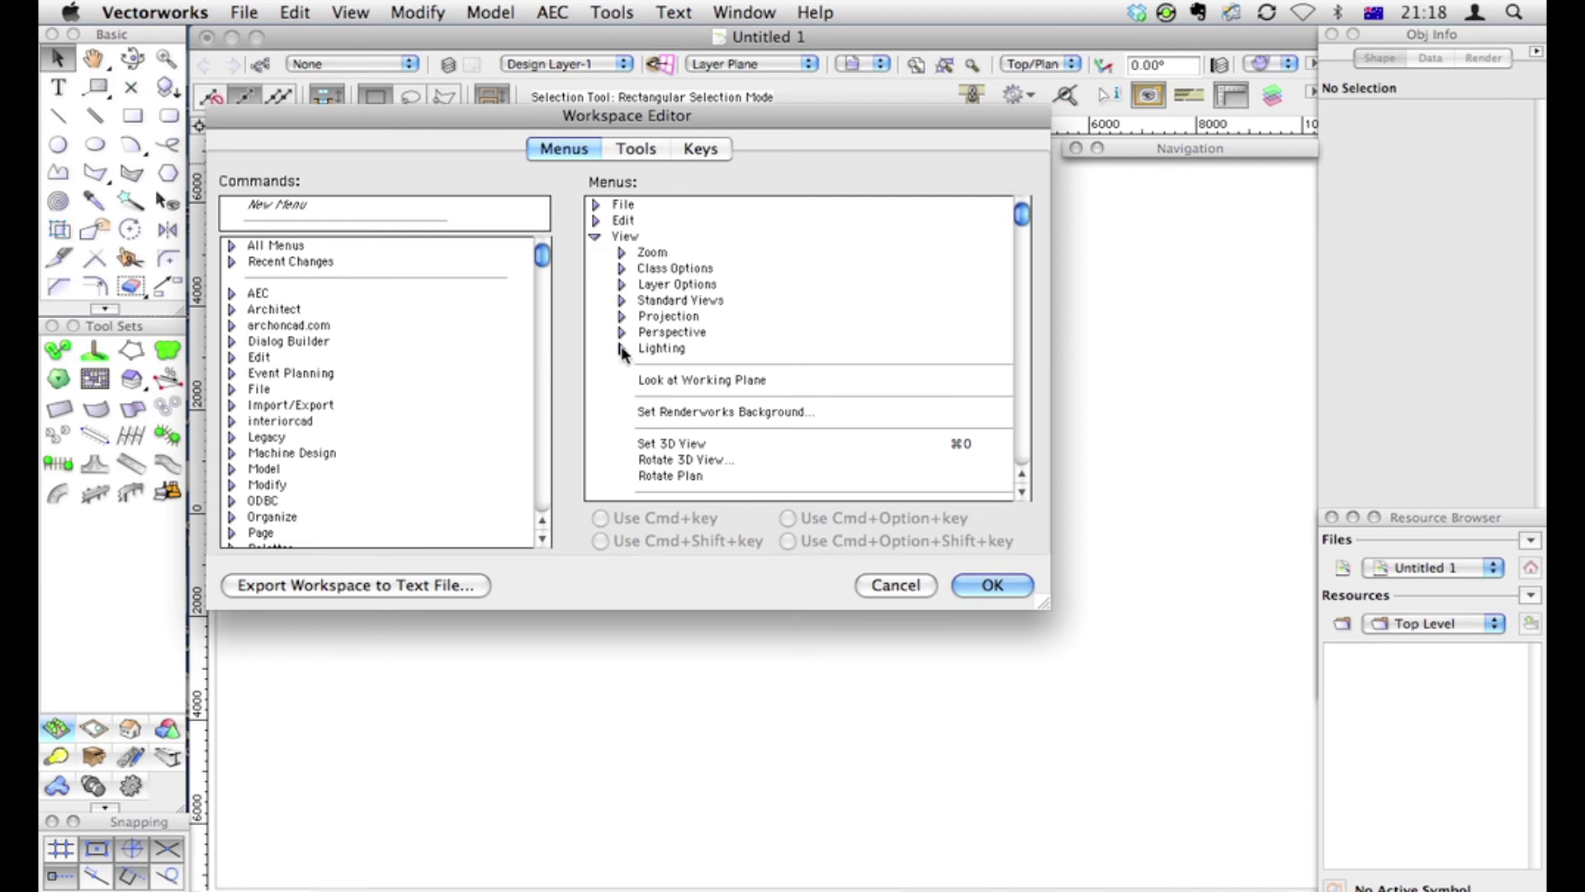
left_click(621, 348)
left_click_drag(657, 349, 598, 350)
left_click(598, 253)
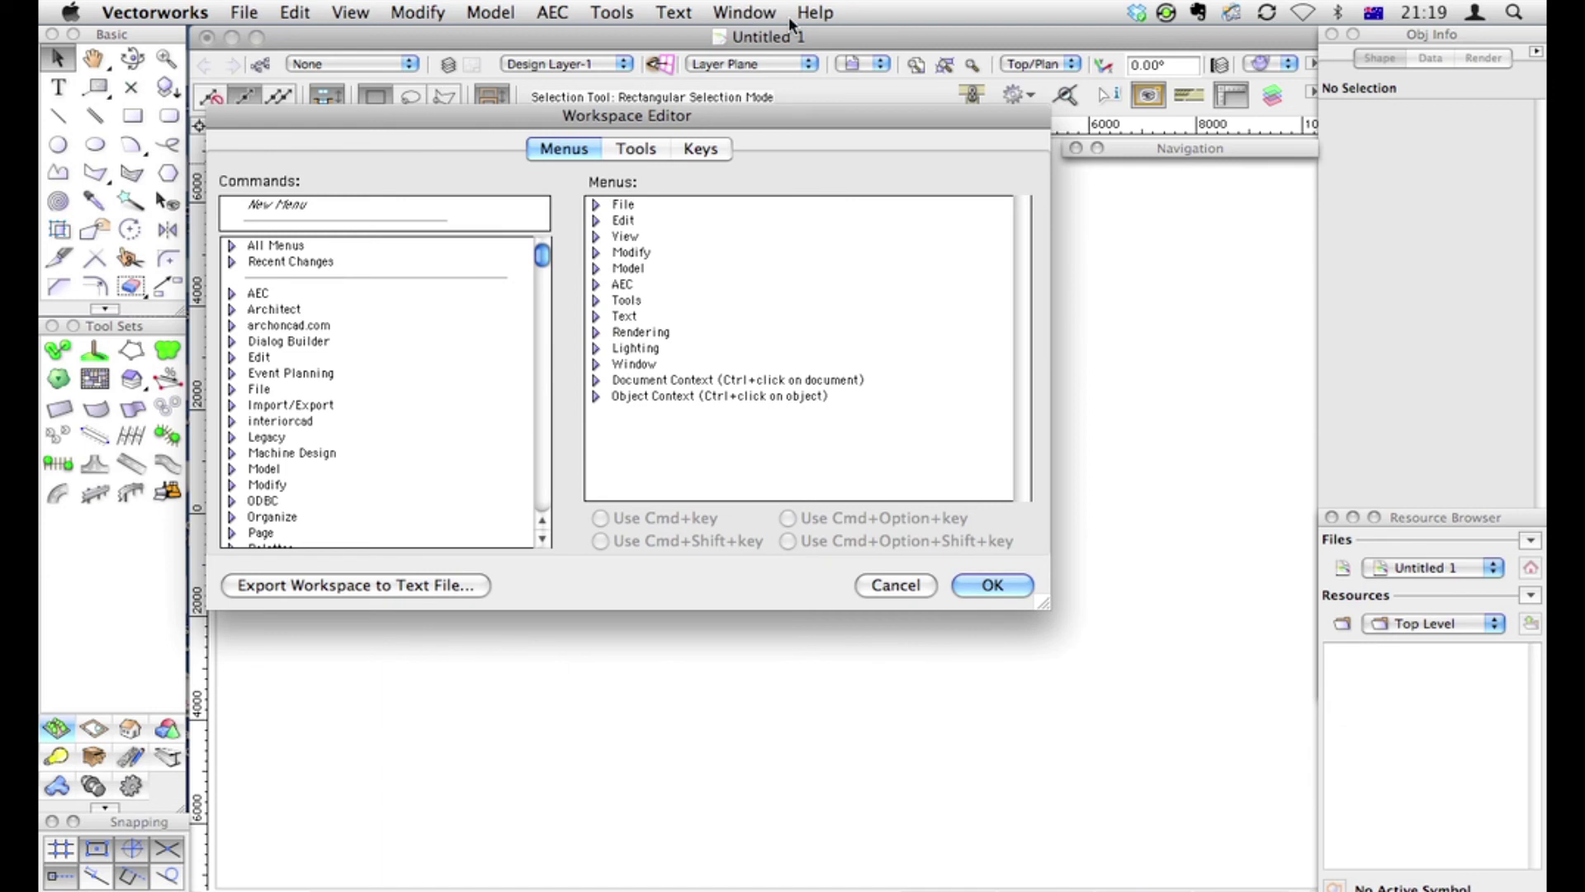
Add a divider below Force Select in Object Context and move Create Similar Object below Paste
left_click(597, 395)
scroll(699, 365, "down", 3)
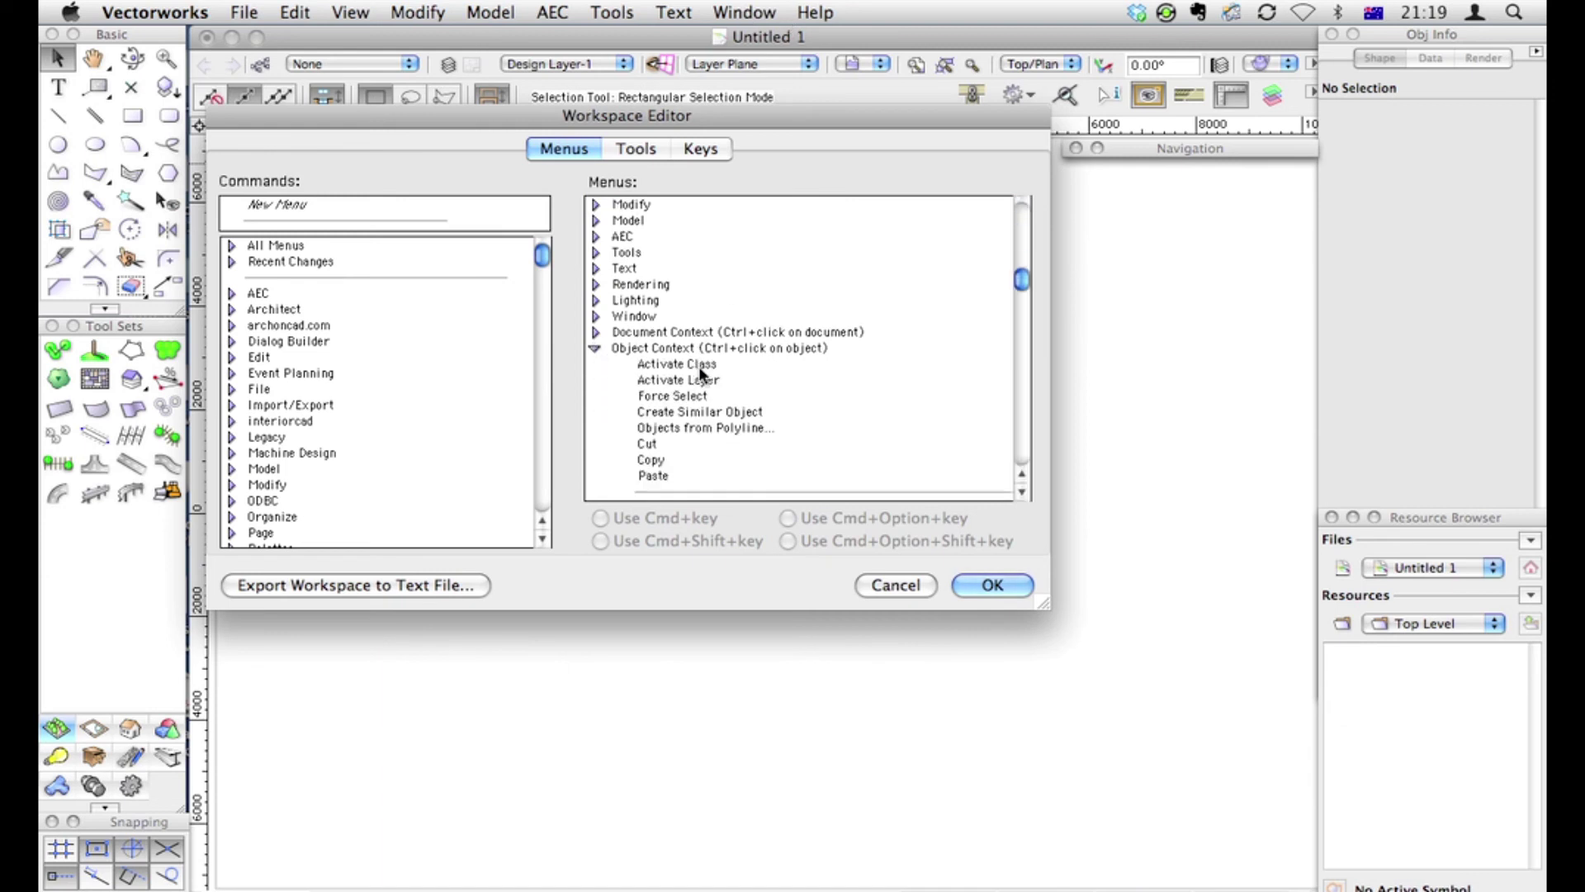
scroll(699, 365, "down", 3)
scroll(698, 365, "up", 4)
scroll(701, 369, "down", 2)
scroll(702, 372, "down", 1)
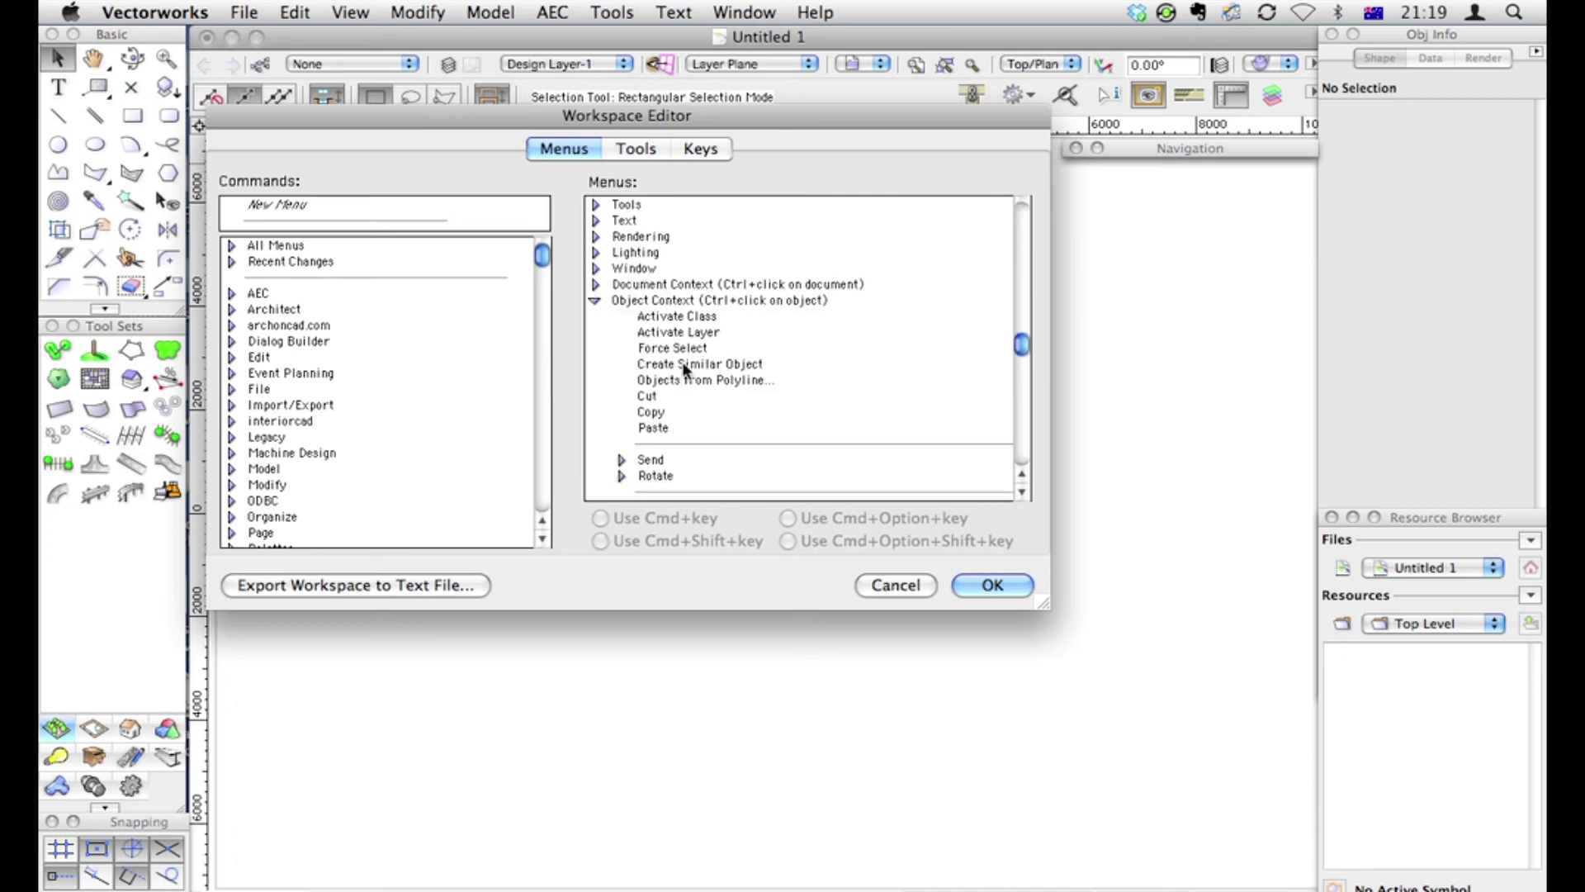
scroll(684, 369, "down", 5)
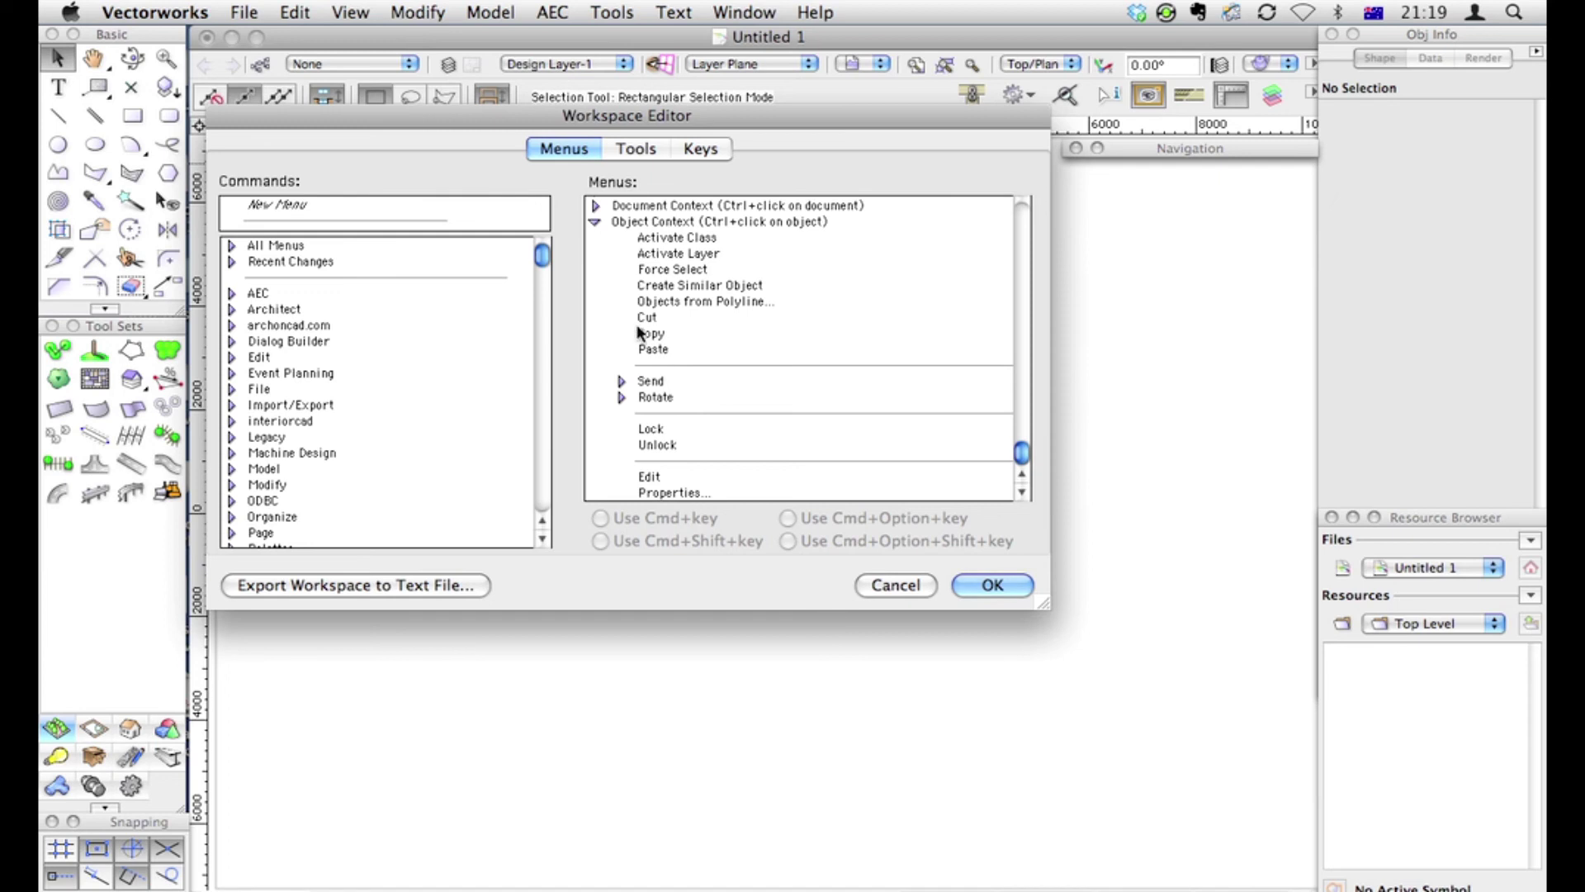
left_click_drag(375, 220, 670, 367)
left_click_drag(680, 285, 660, 342)
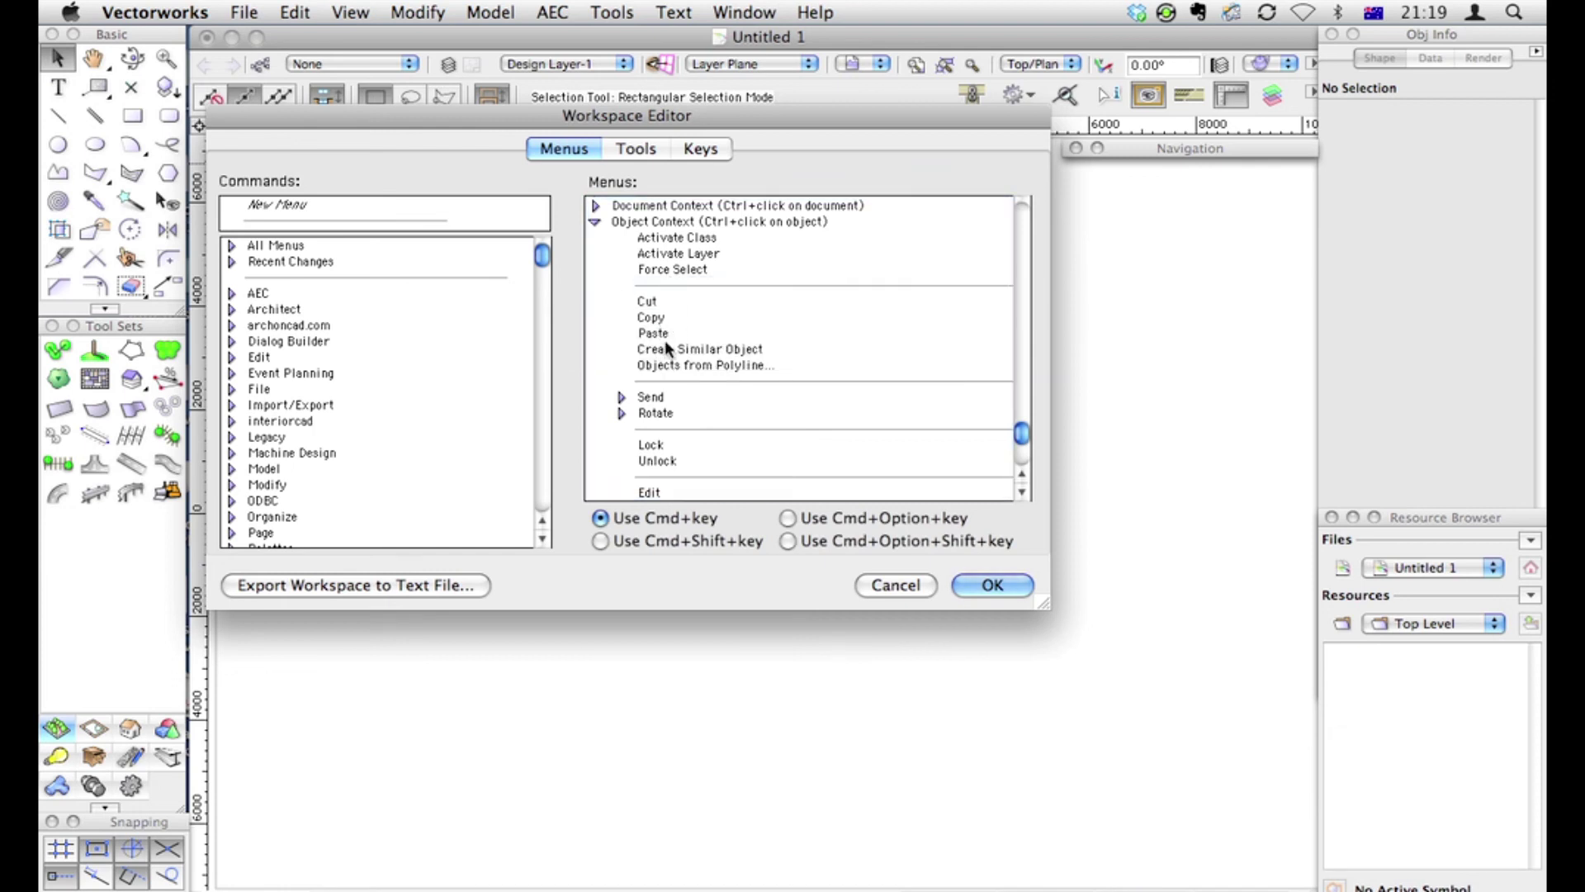
scroll(663, 342, "down", 1)
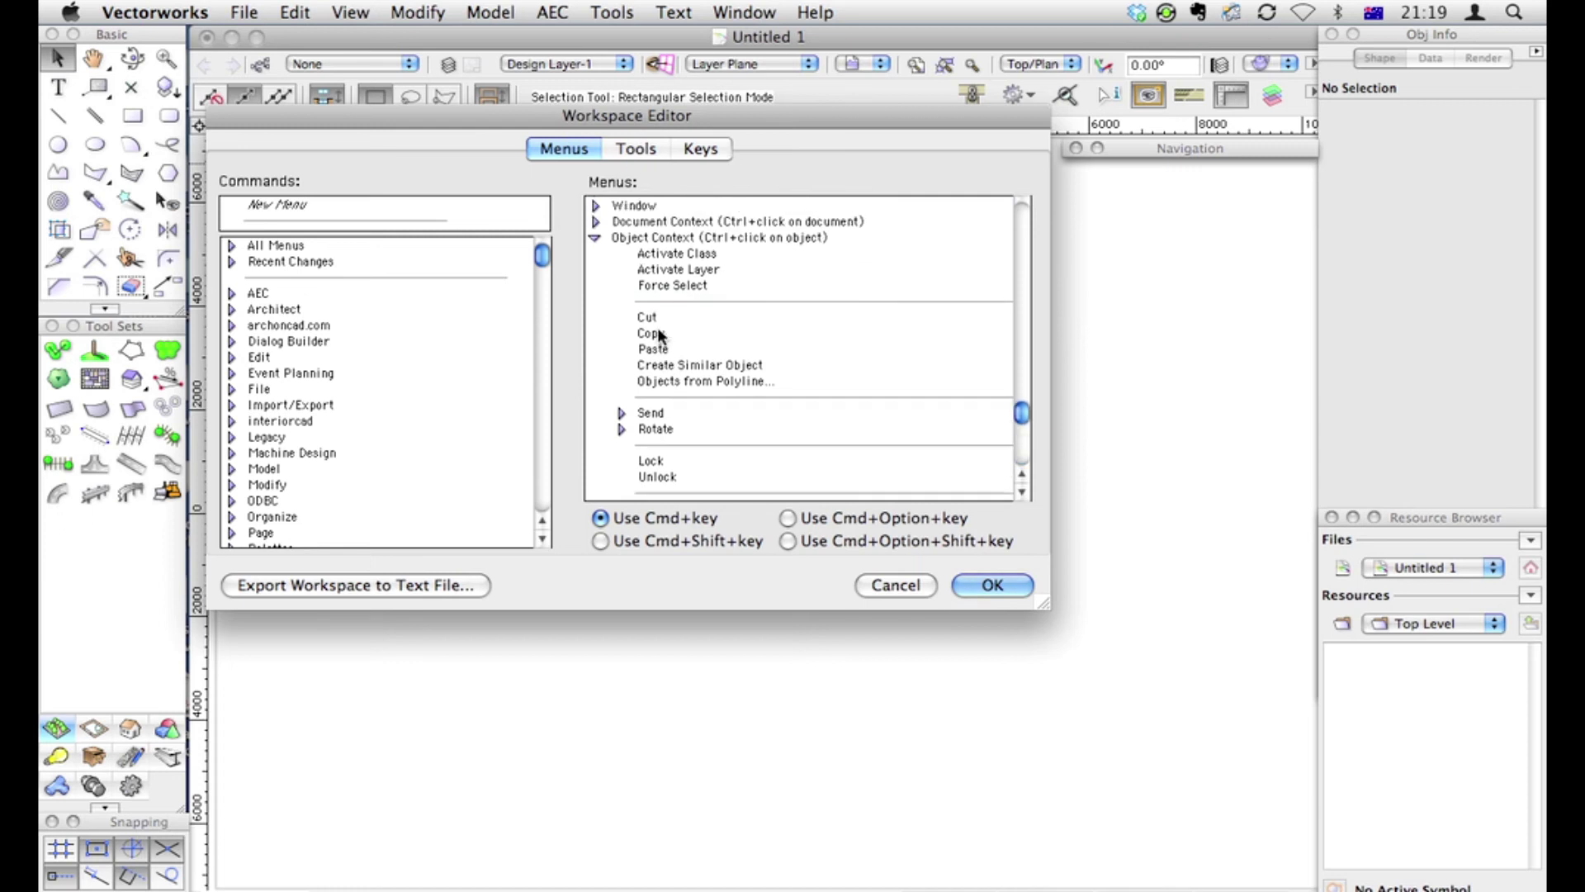
scroll(660, 334, "up", 2)
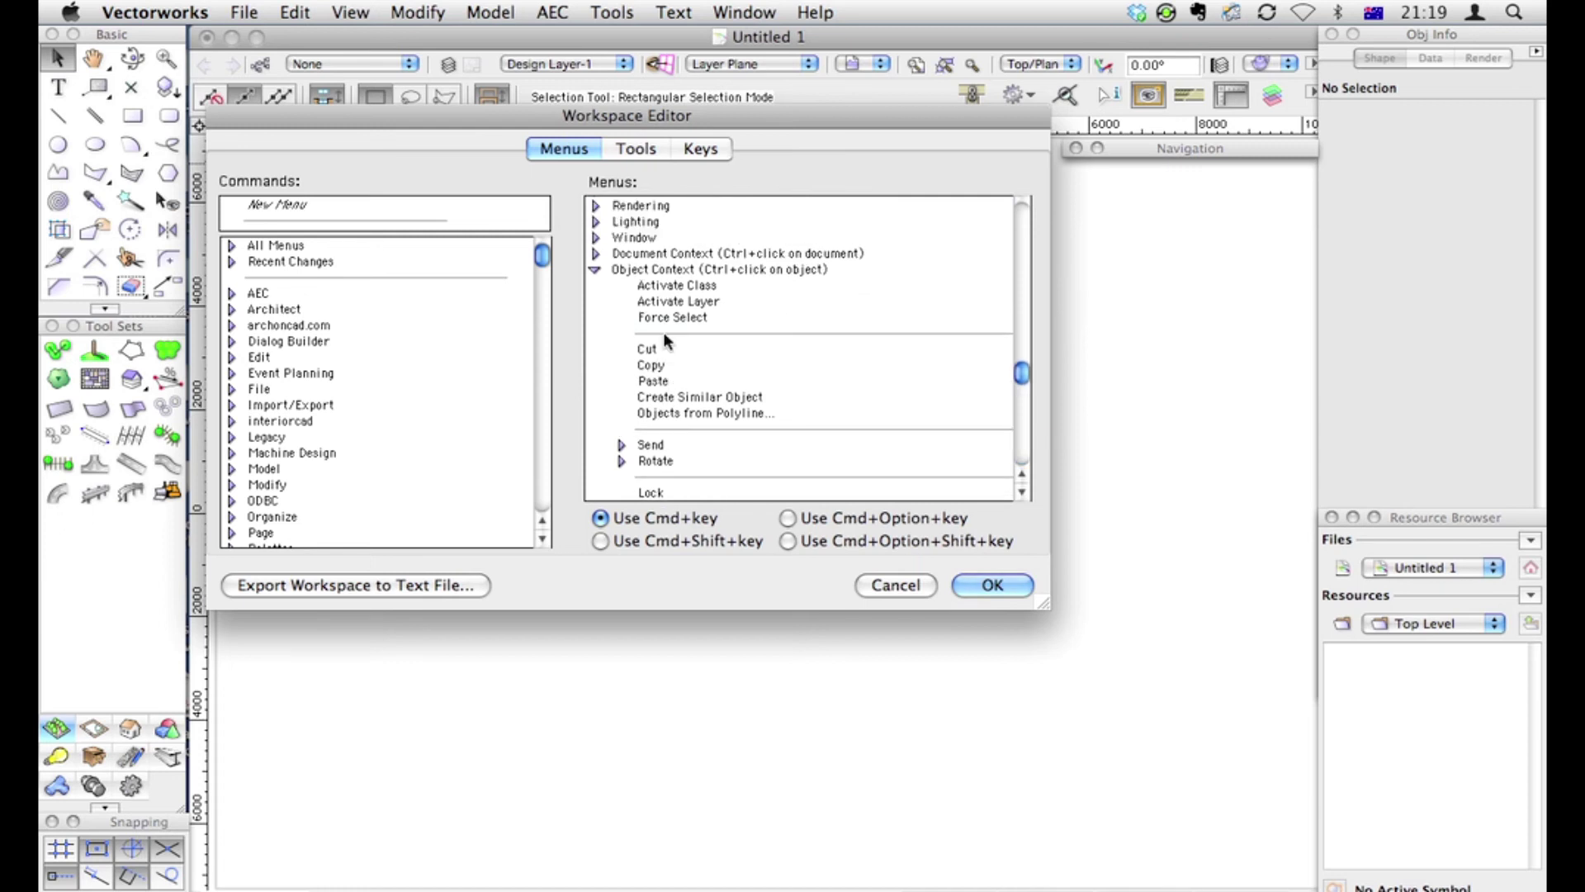
Remove Paste, Copy and Cut from the Object Context menu
mouse_move(641, 351)
left_mouse_down()
mouse_move(647, 331)
mouse_move(649, 364)
mouse_move(651, 350)
left_mouse_up()
left_click(647, 383)
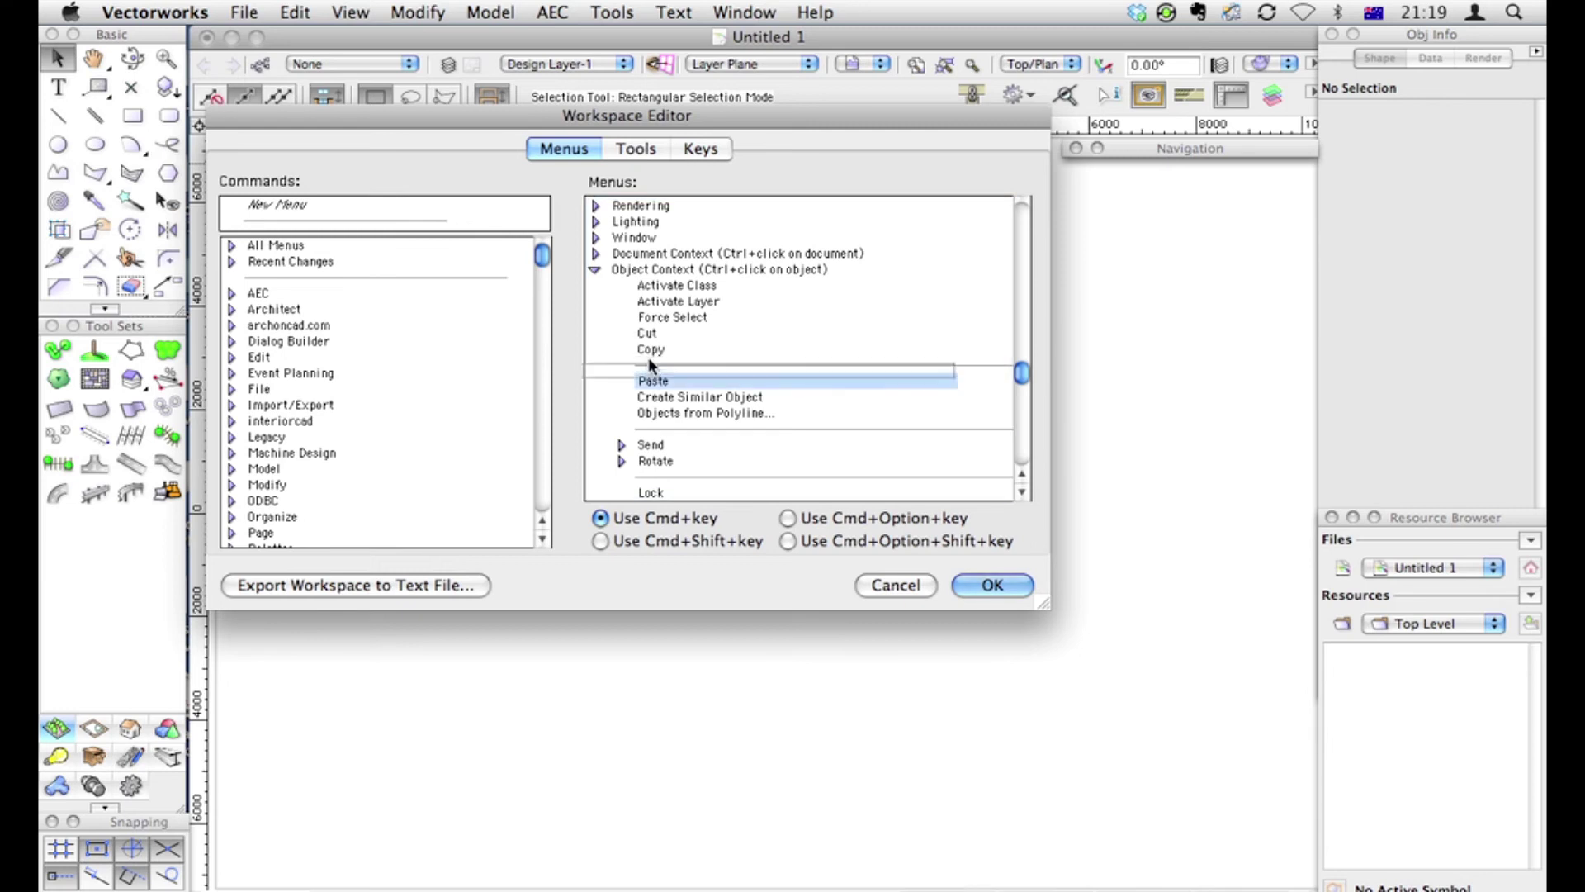
left_click_drag(649, 385, 654, 369)
key("Delete")
left_click(647, 348)
key("Delete")
left_click(645, 334)
key("Delete")
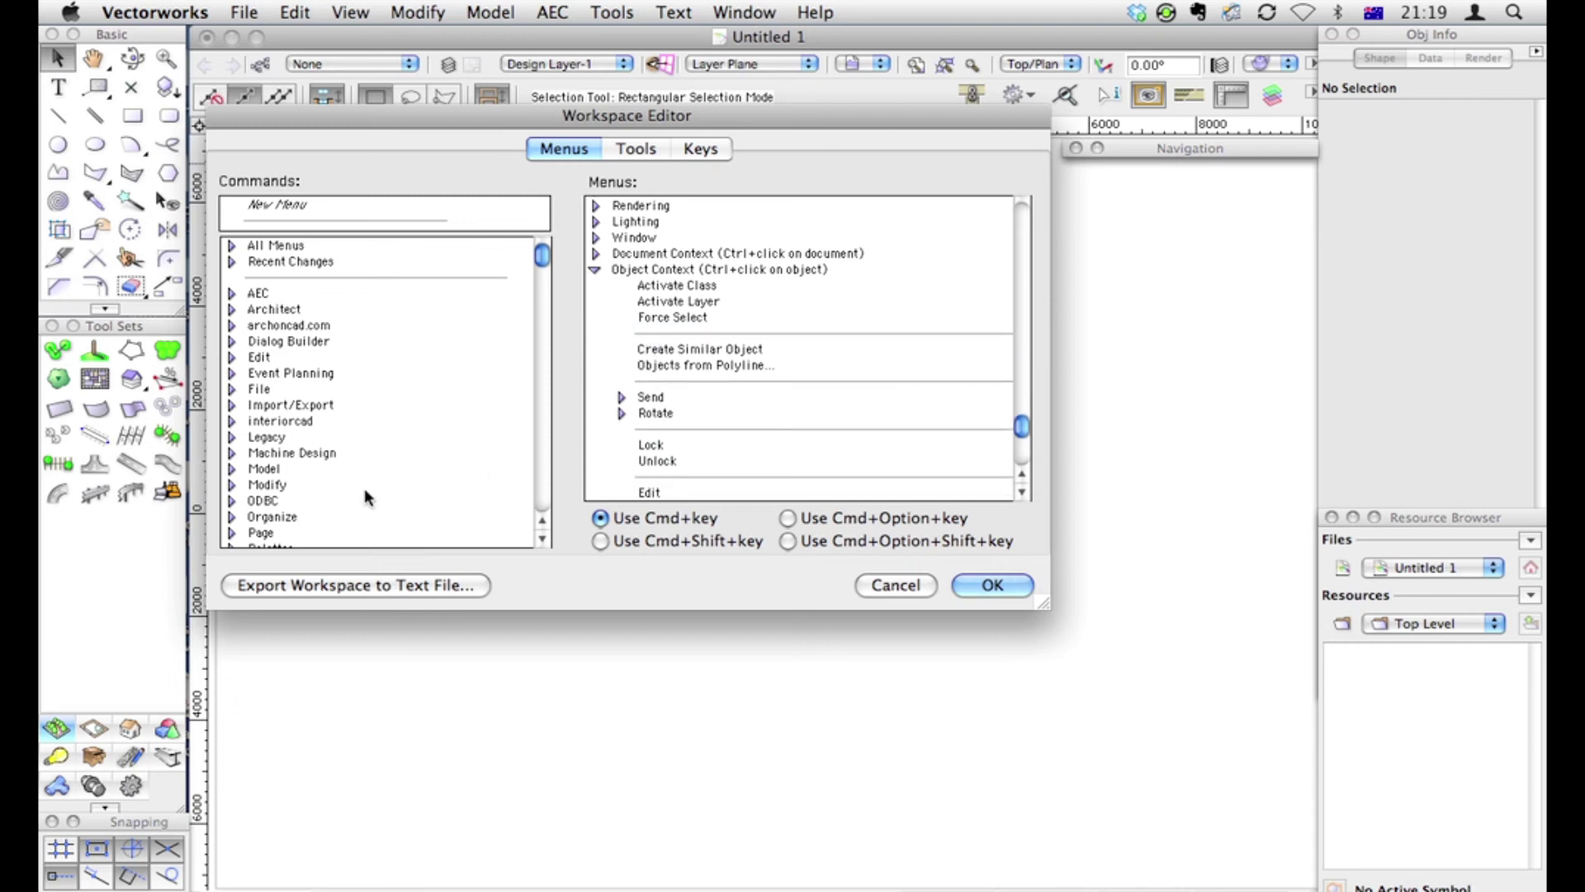
Drag Select Connected Objects from Vectorworks 2011's New Menu Items into Object Context under Force Select
left_click(232, 247)
left_click(233, 247)
left_click(232, 262)
left_click(258, 310)
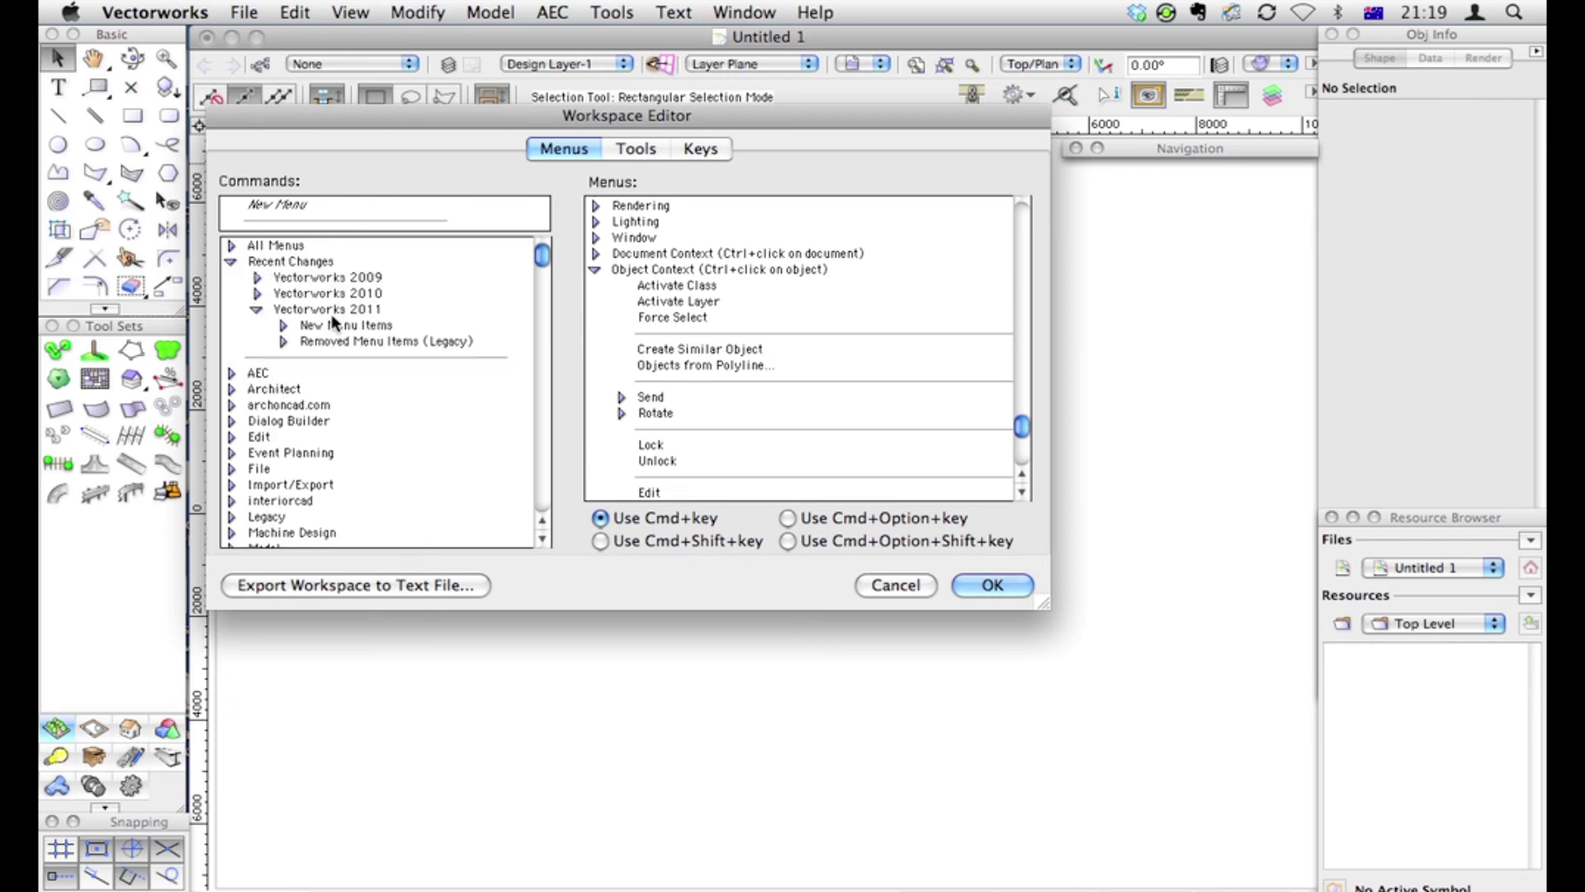
left_click(284, 325)
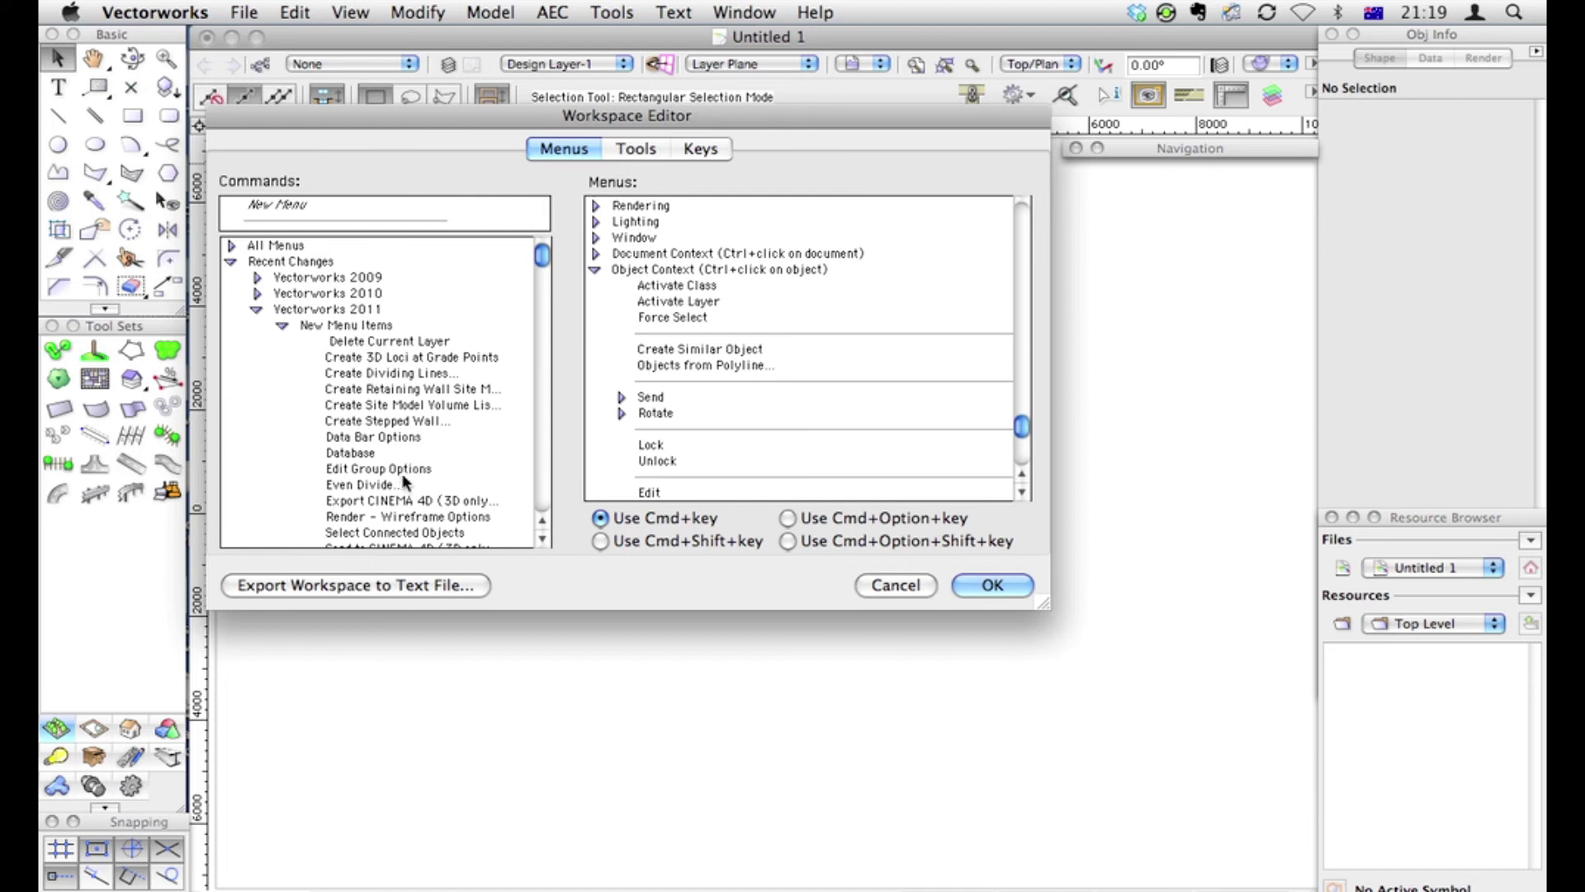
scroll(402, 489, "down", 1)
left_click_drag(394, 516, 622, 314)
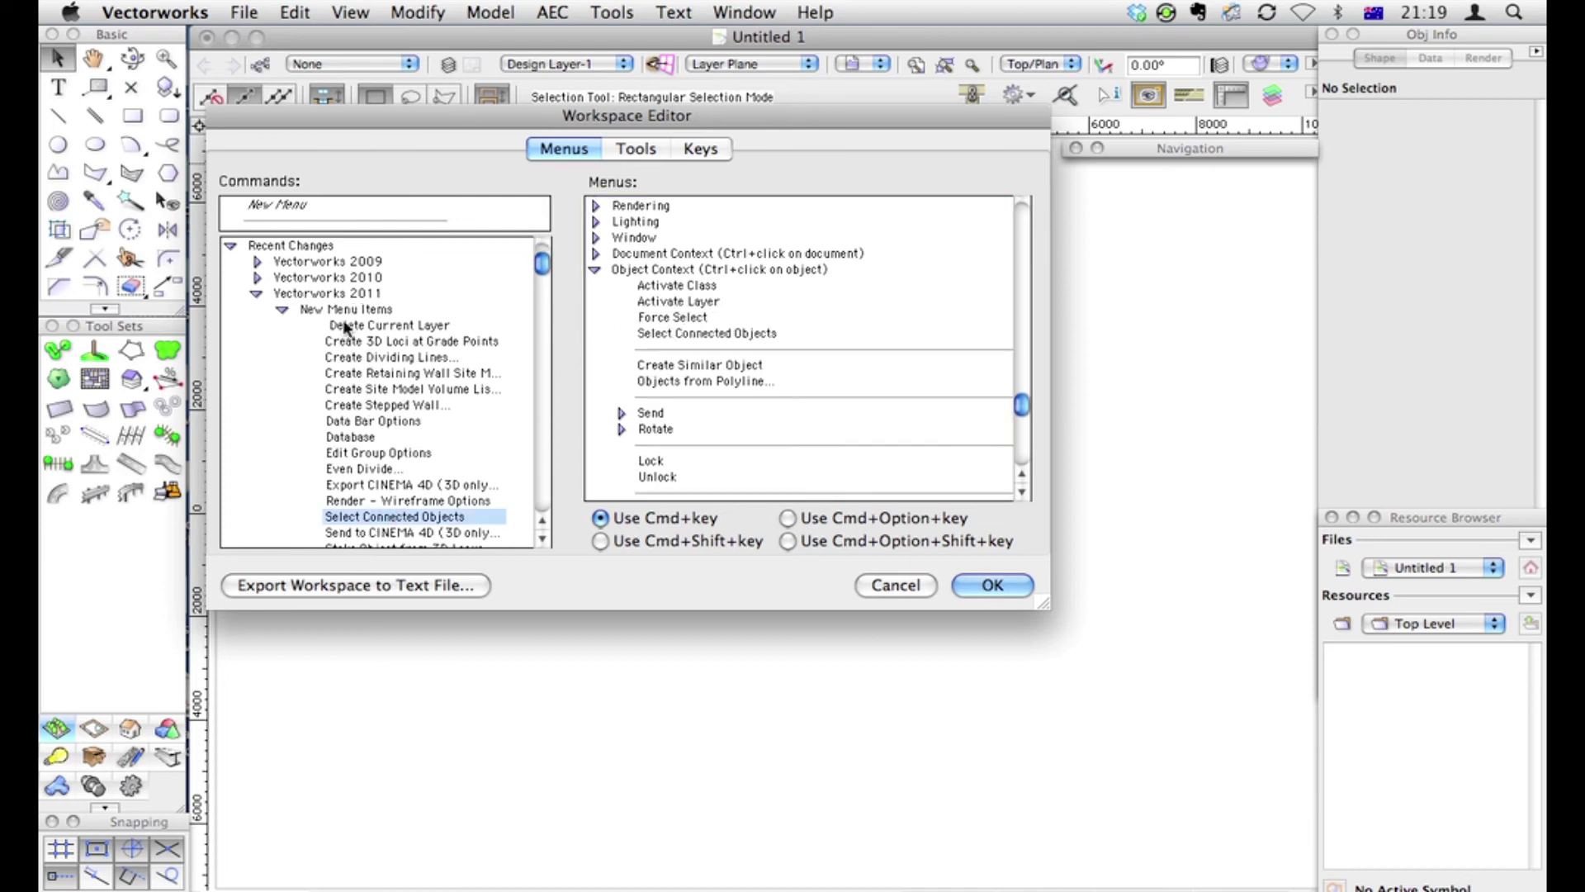
left_click(283, 311)
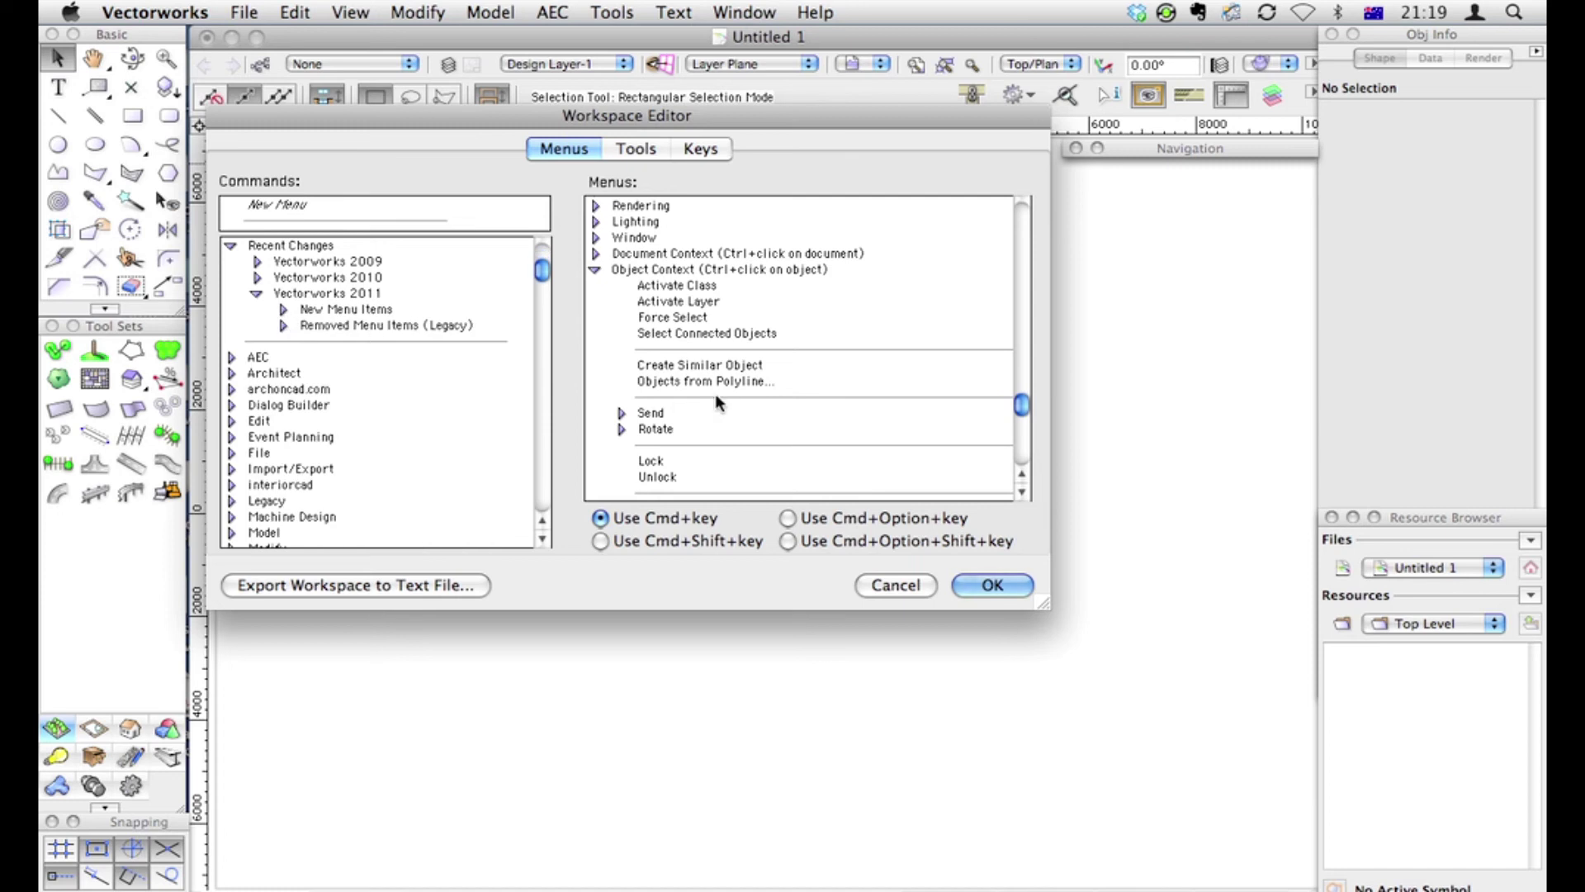
scroll(672, 389, "down", 1)
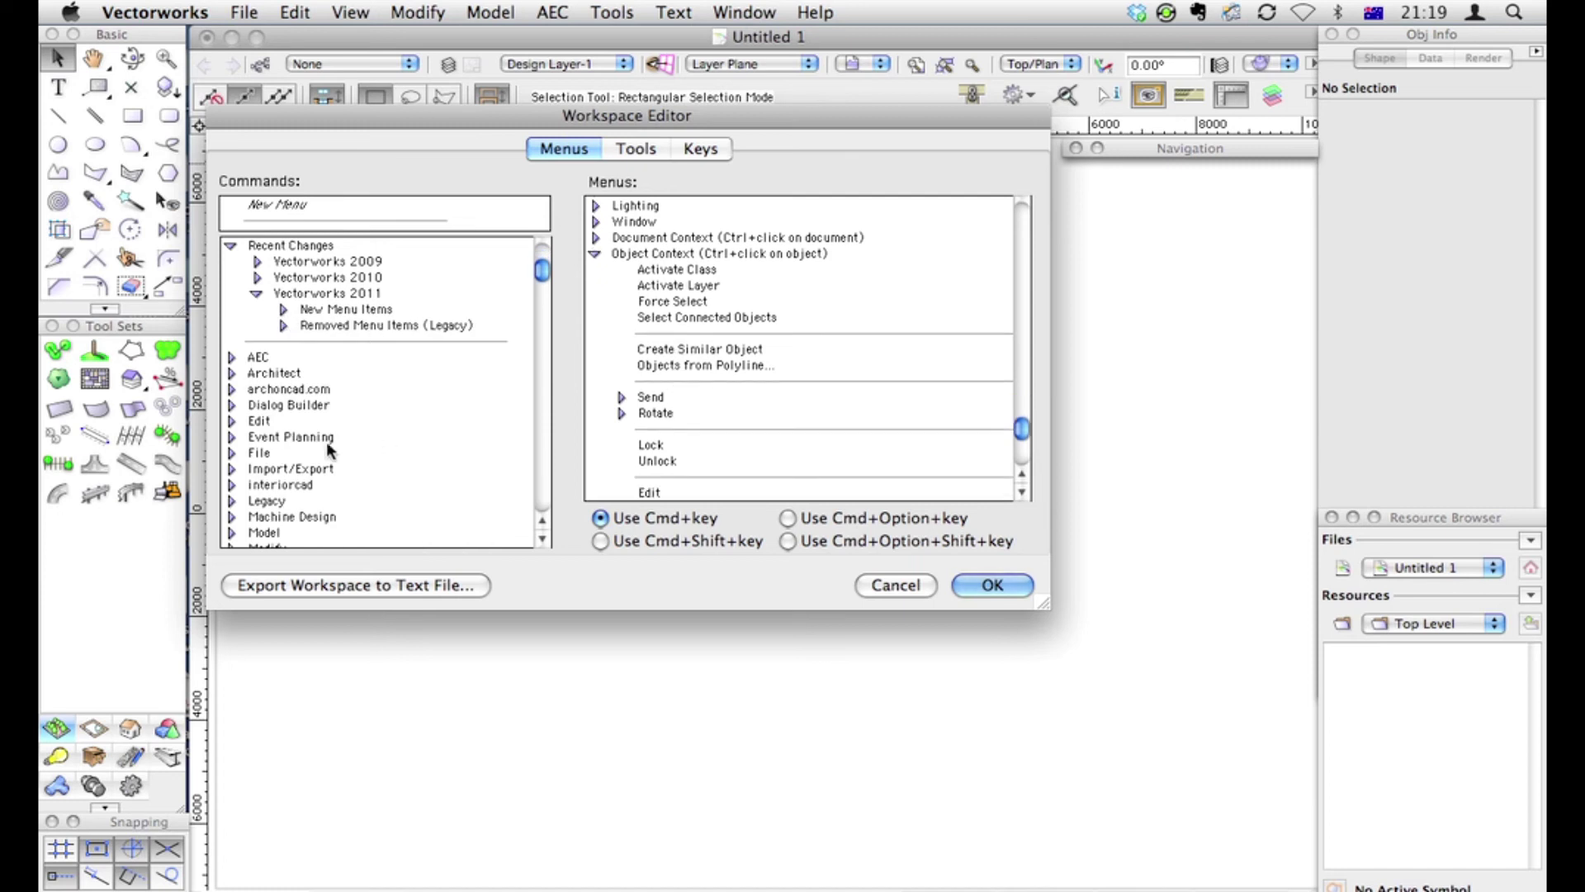
scroll(270, 467, "down", 5)
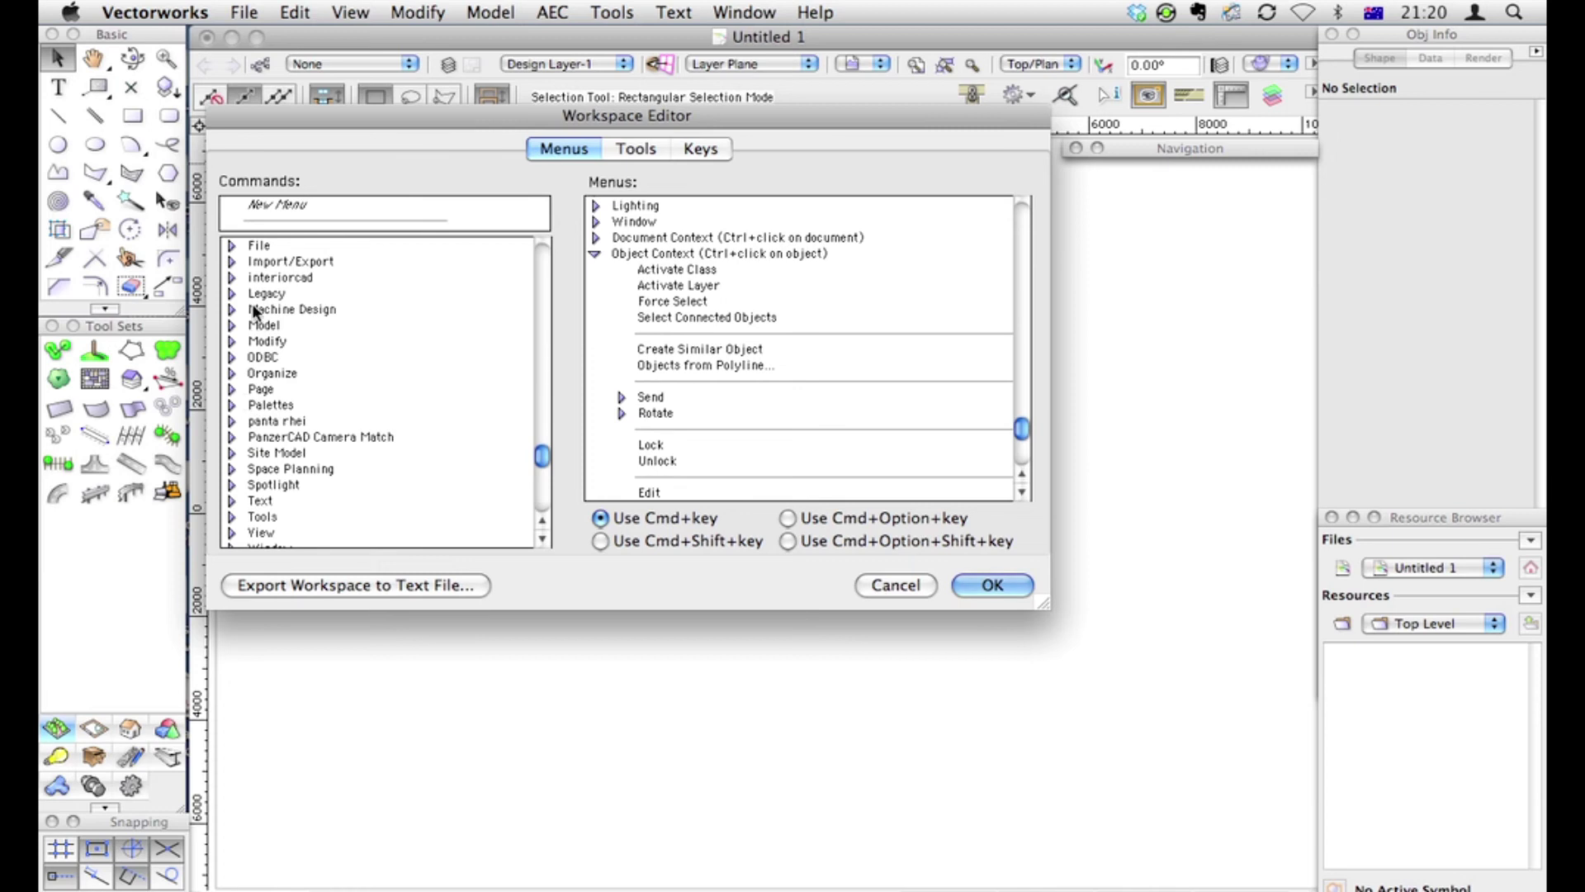
scroll(233, 481, "down", 1)
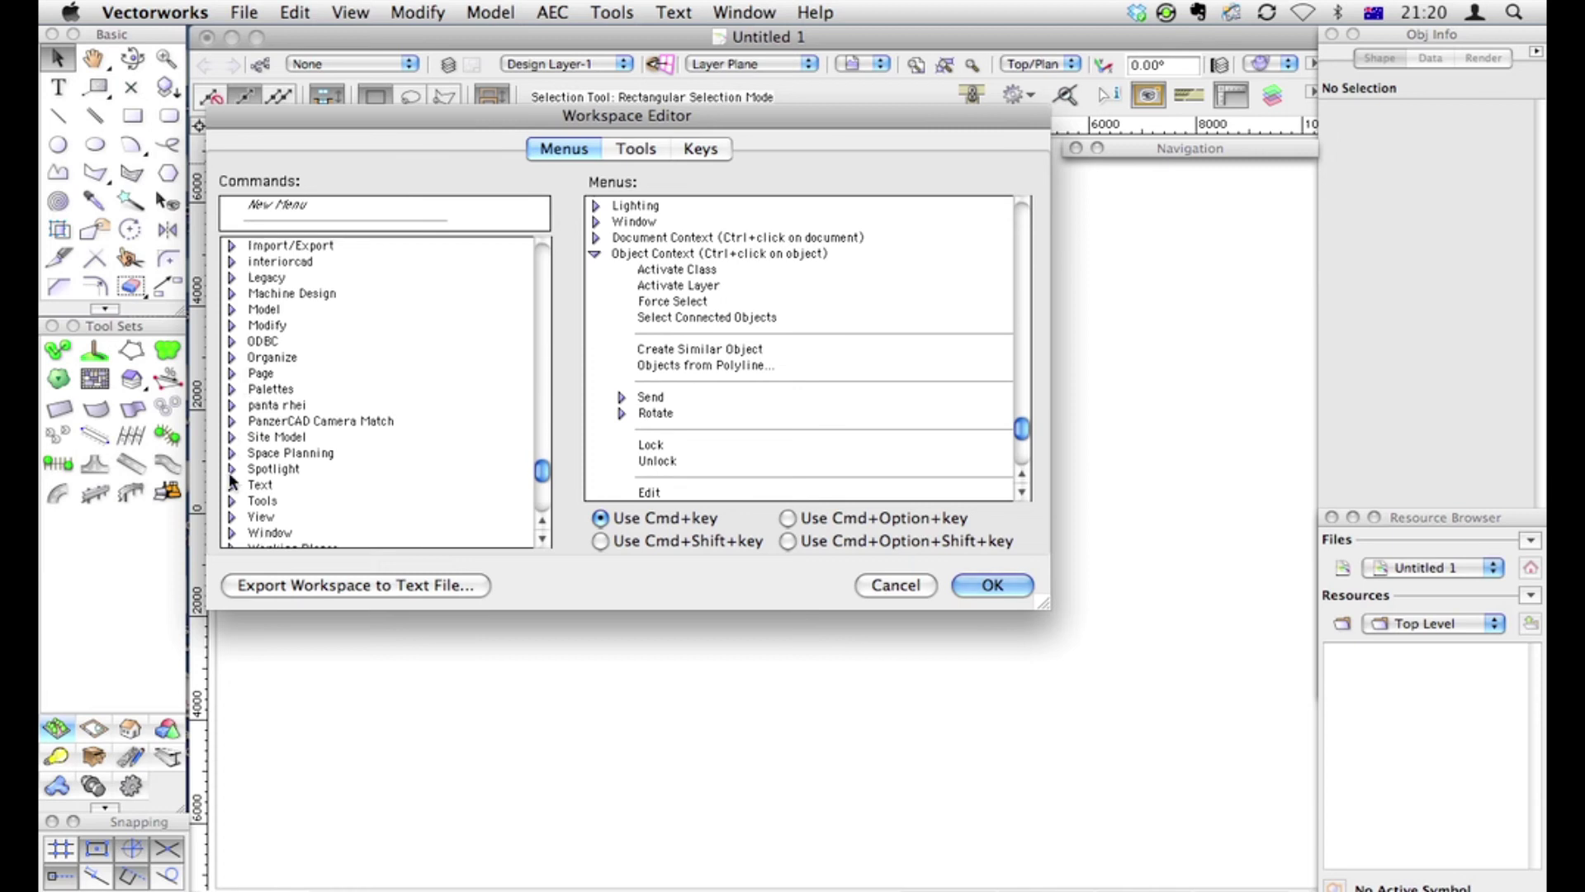
Drag Compose and Decompose from the Modify commands into Object Context below Objects from Polyline
left_click(234, 326)
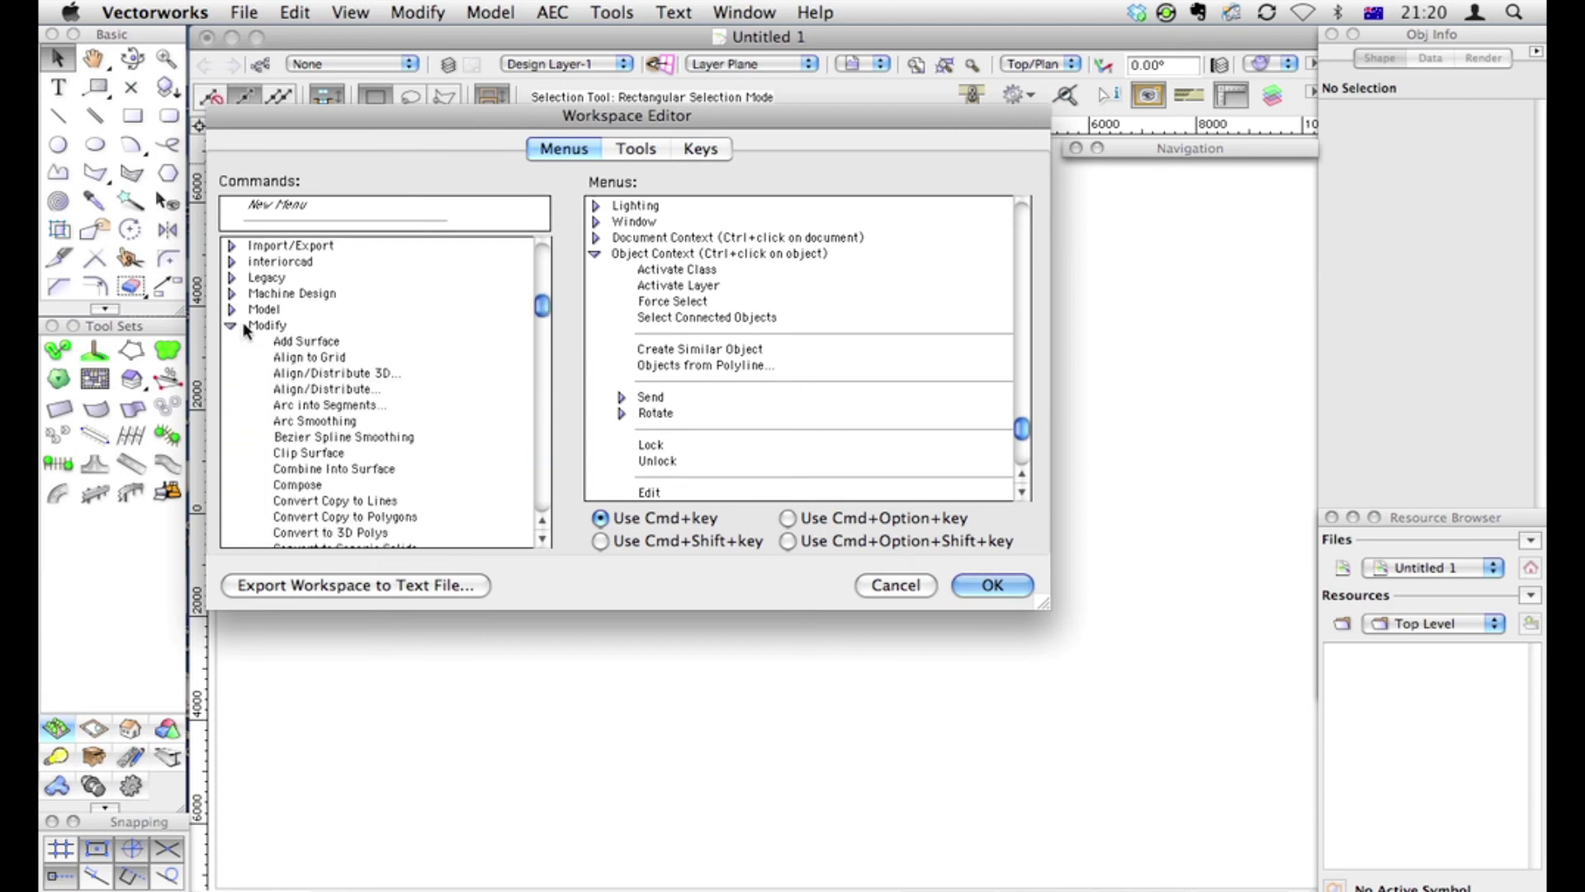
left_click(310, 484)
left_click_drag(309, 478, 652, 378)
scroll(314, 497, "down", 5)
left_click_drag(314, 519, 641, 388)
scroll(739, 400, "down", 1)
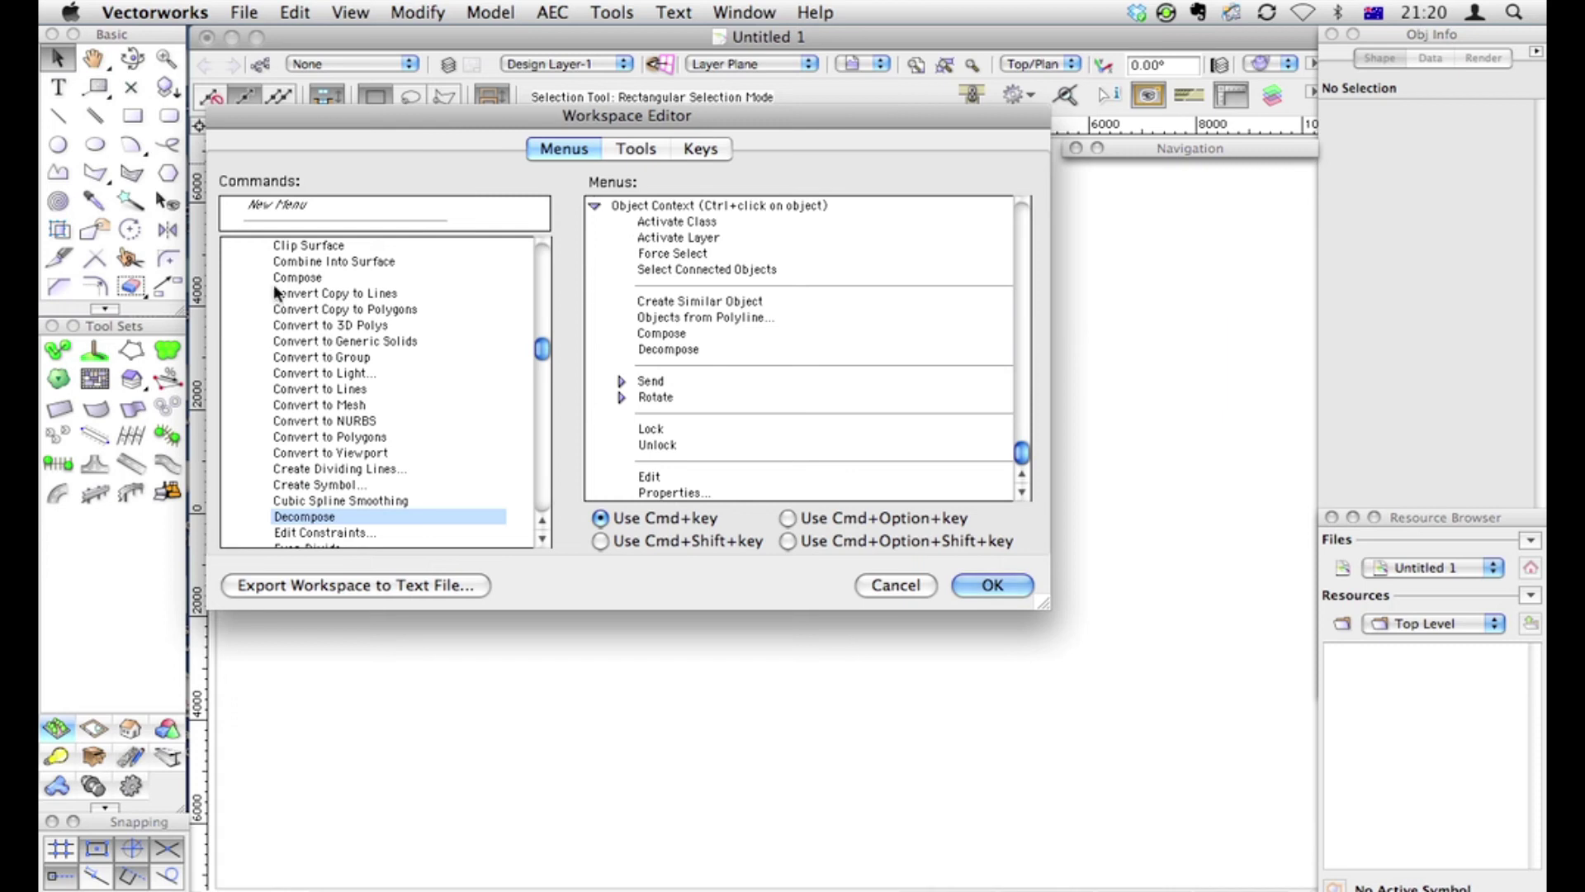
scroll(383, 309, "up", 1)
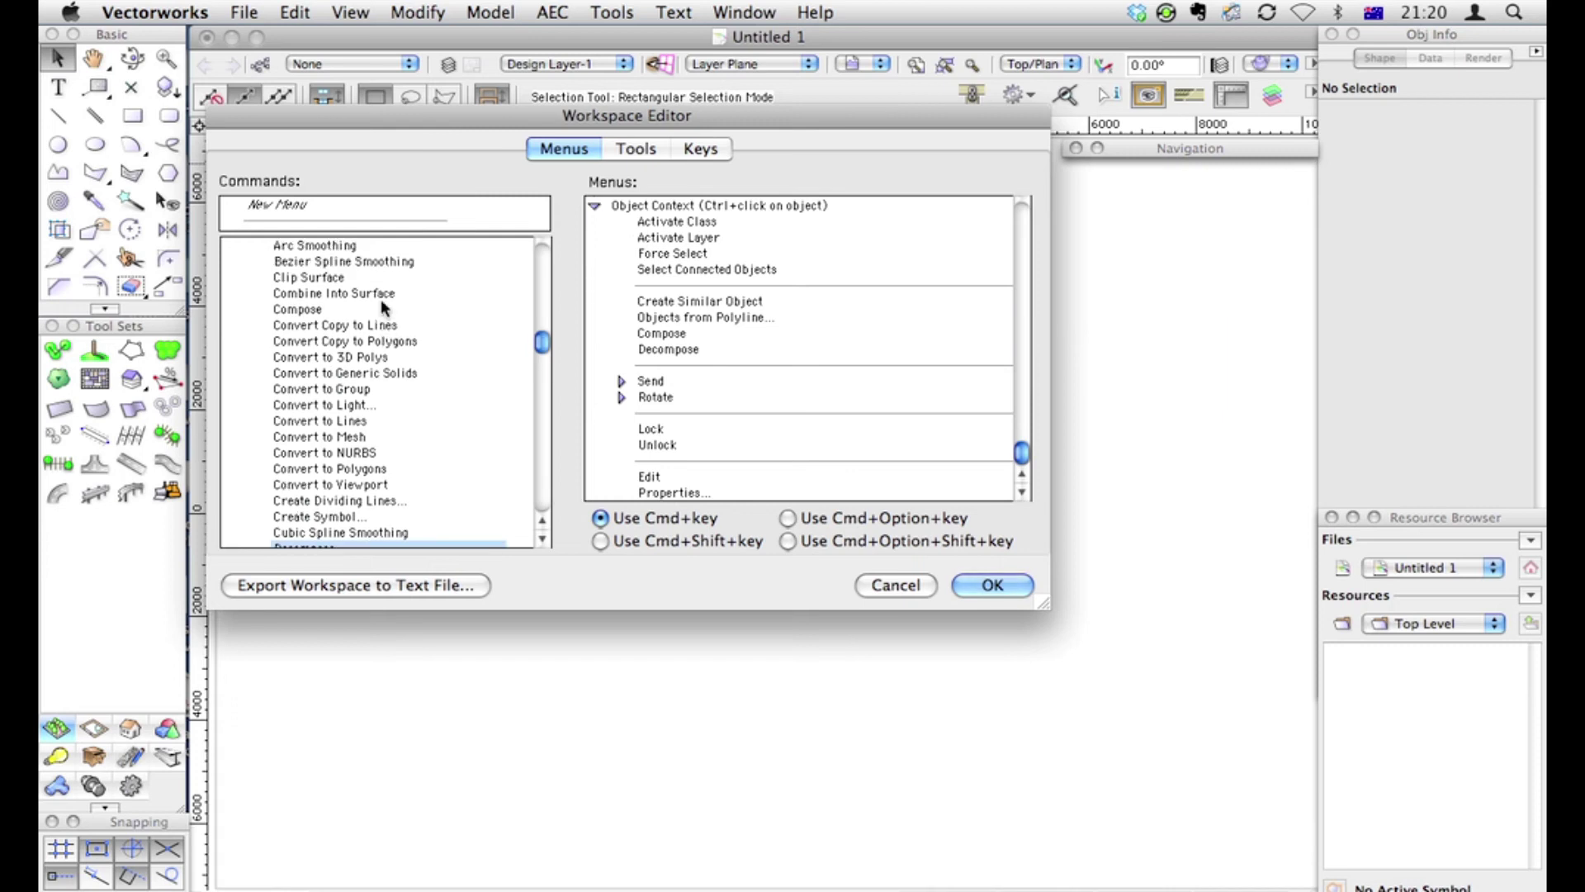
scroll(350, 344, "up", 10)
scroll(299, 383, "down", 5)
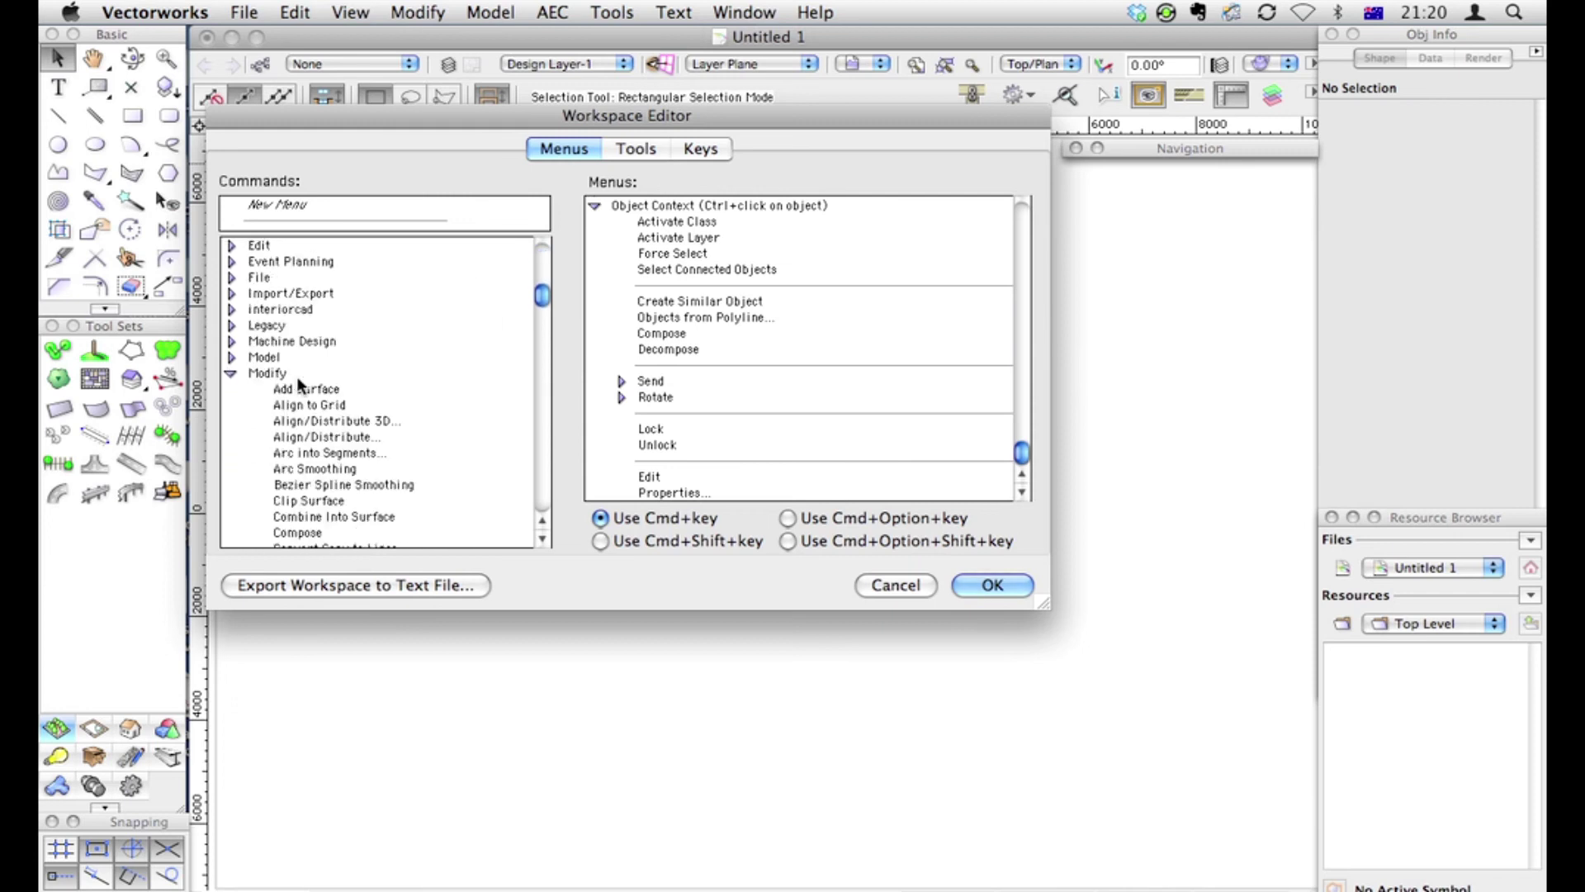
left_click(232, 376)
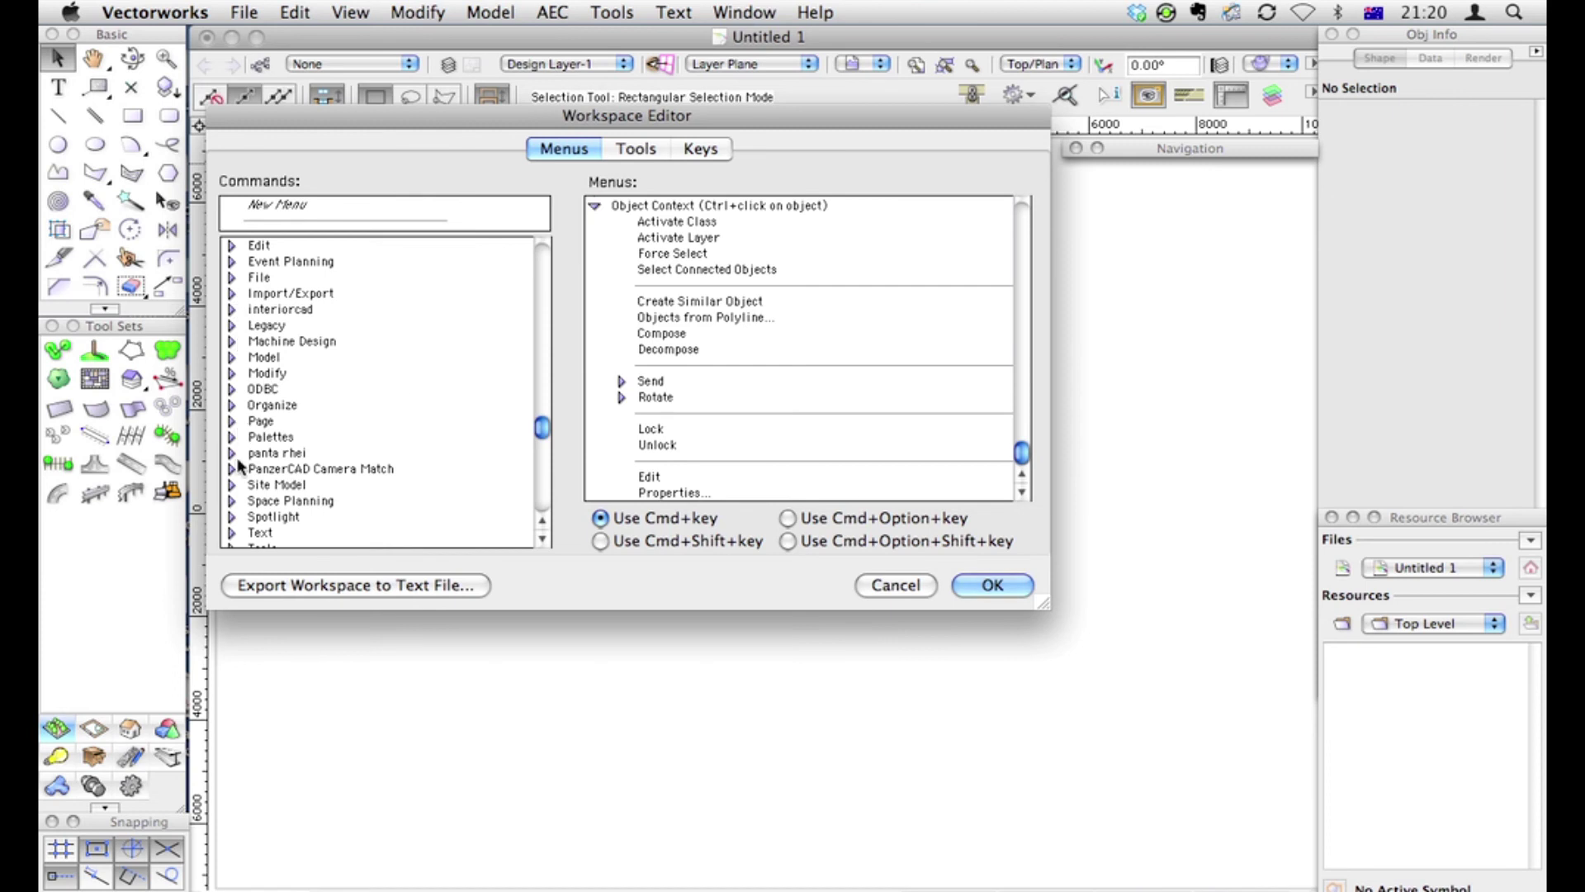
Add Roof Face from the AEC commands below Decompose in Object Context
scroll(236, 425, "down", 1)
scroll(236, 458, "up", 5)
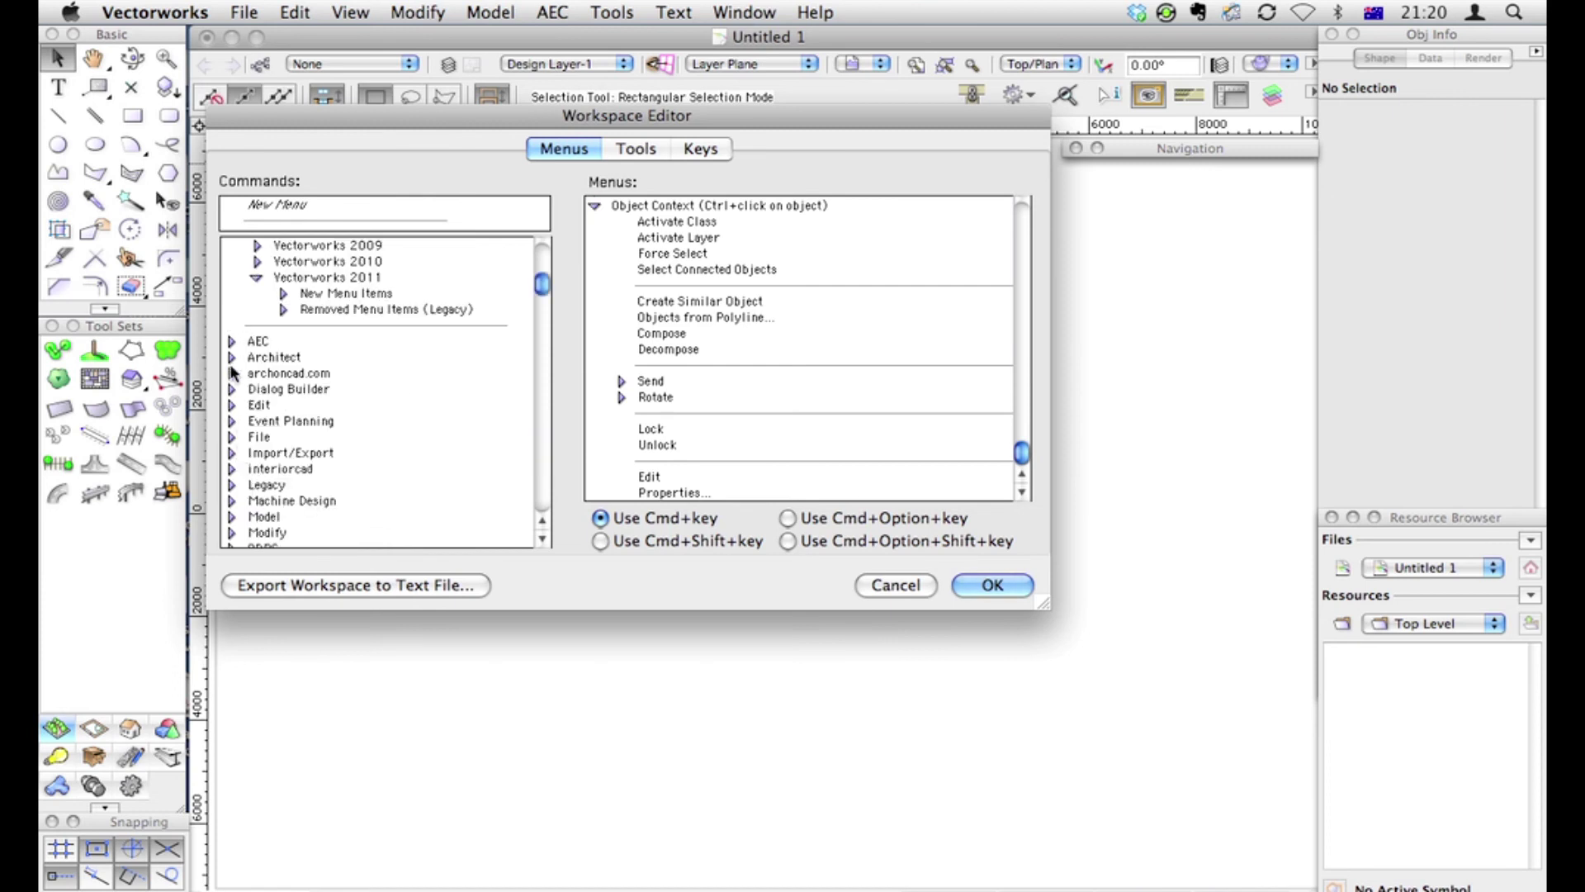
left_click(232, 357)
left_click(232, 341)
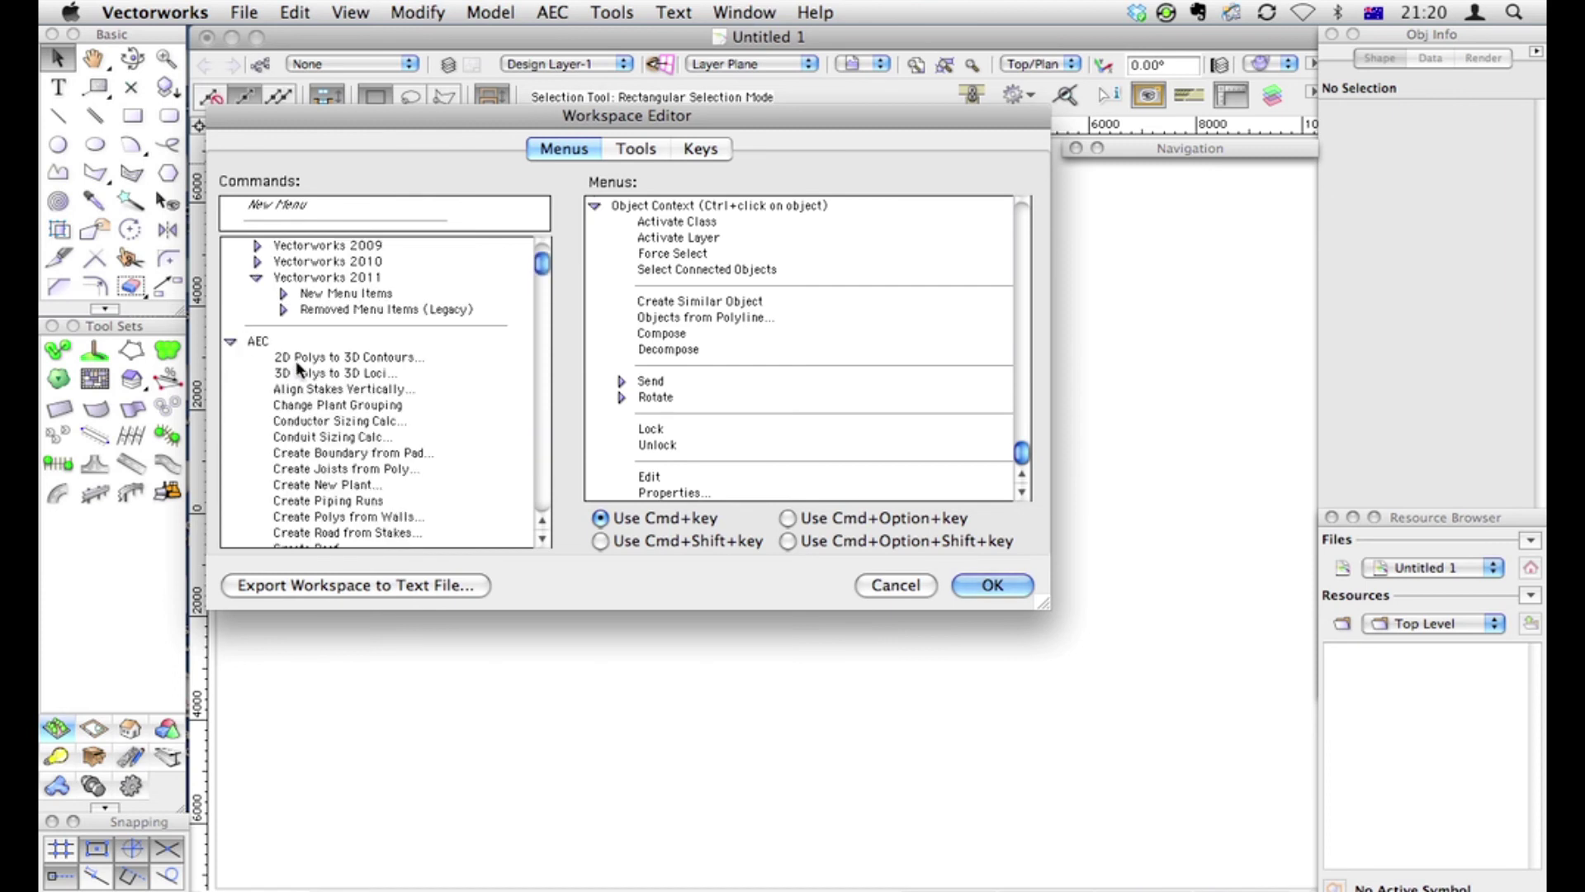
scroll(334, 420, "down", 1)
scroll(338, 431, "down", 9)
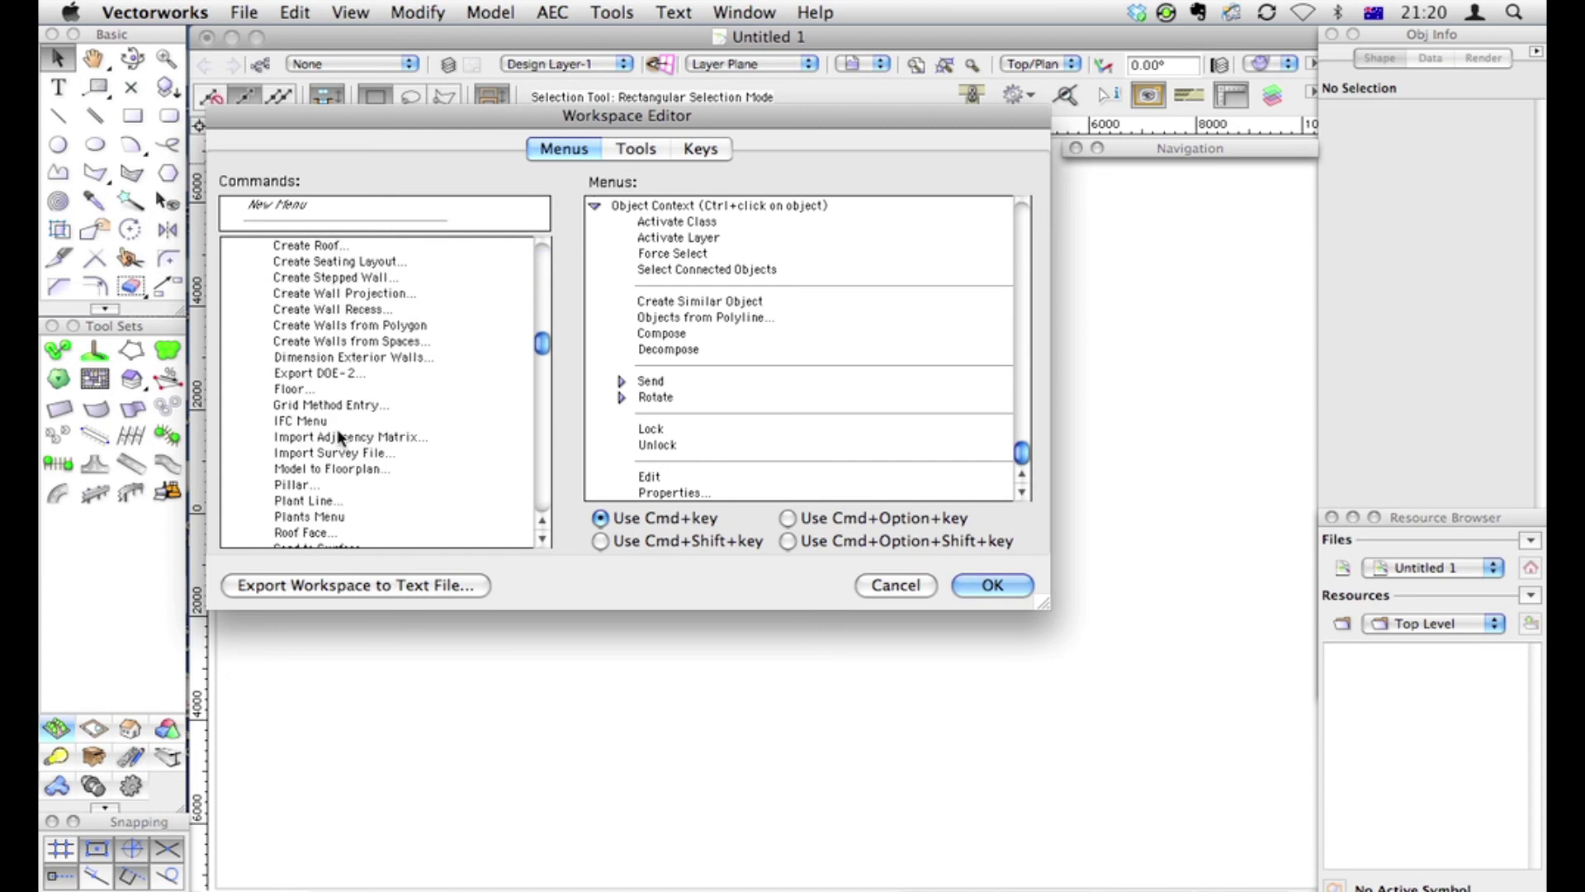
scroll(337, 442, "down", 2)
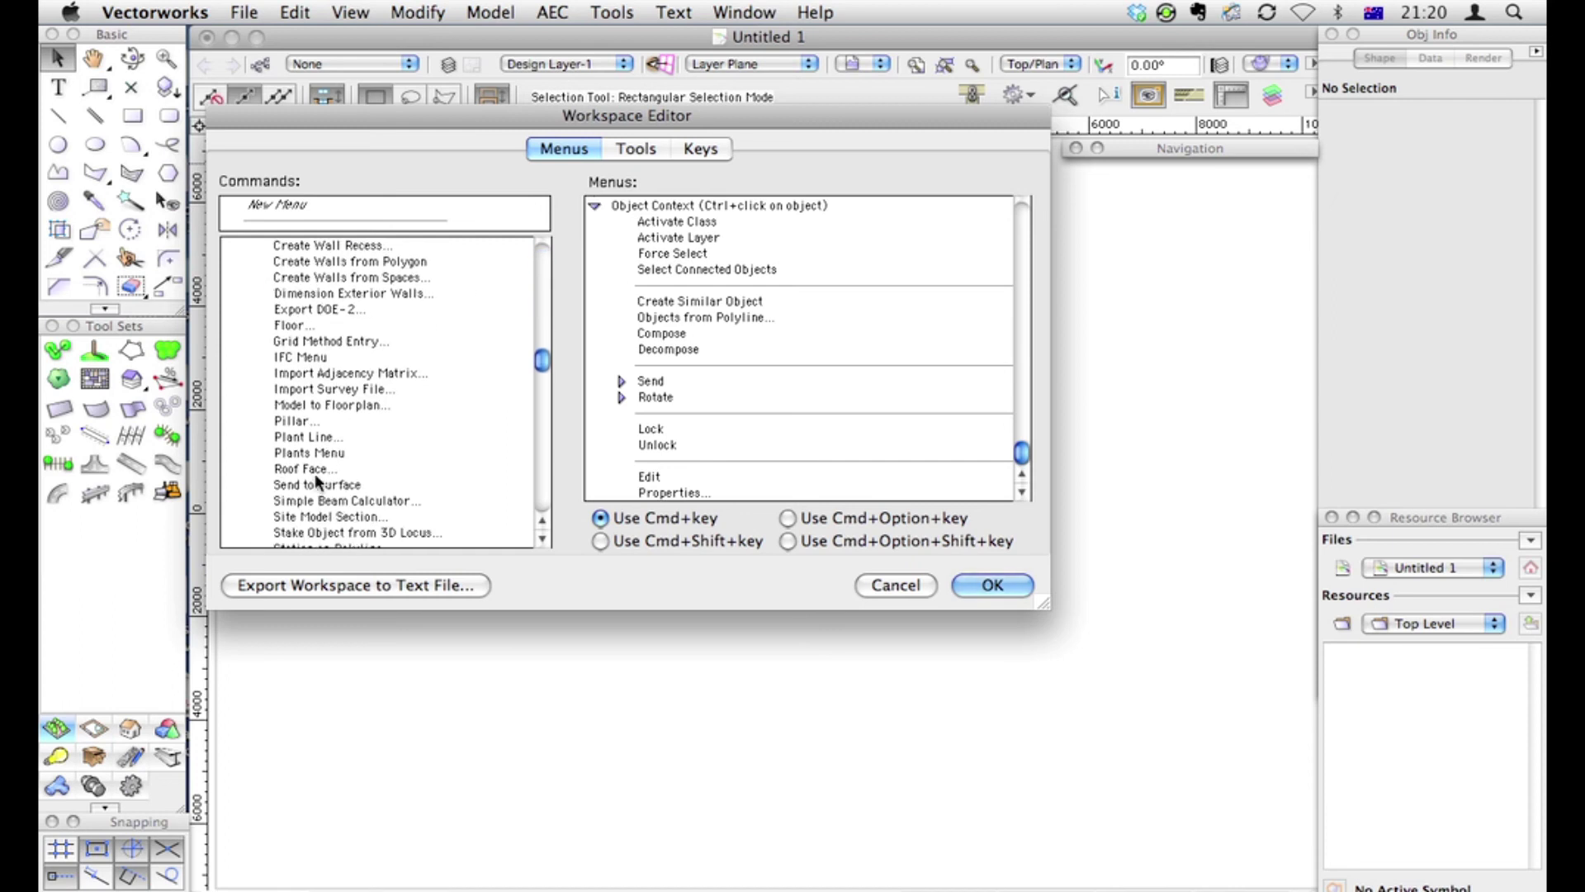
left_click_drag(306, 477, 637, 350)
Add Create Roof and a divider that separates the roof commands in Object Context
scroll(416, 391, "up", 3)
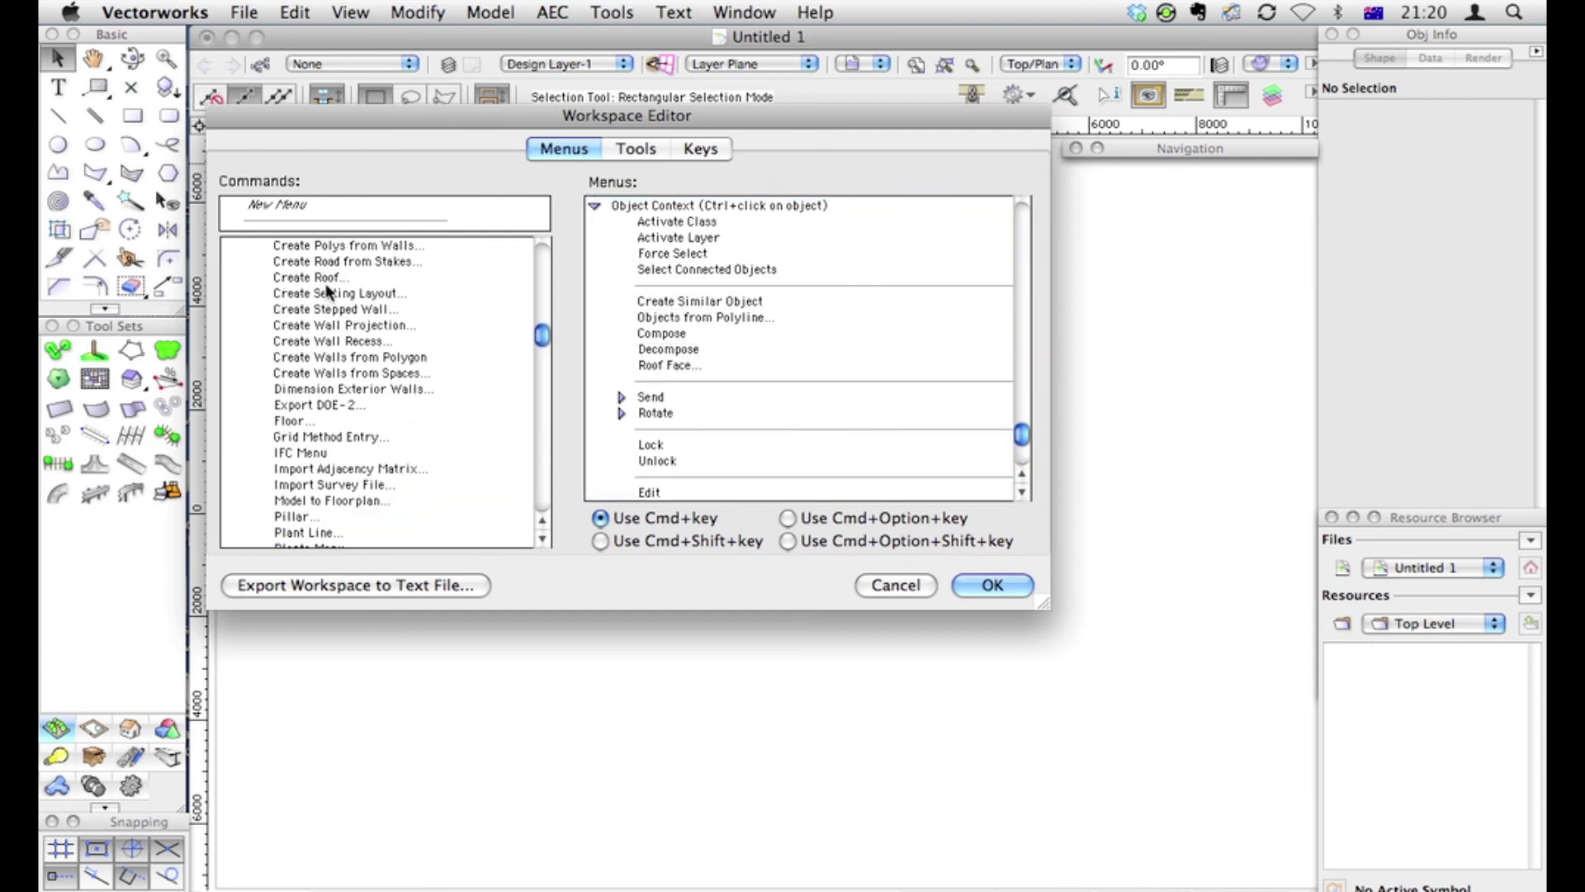
left_click_drag(355, 278, 539, 335)
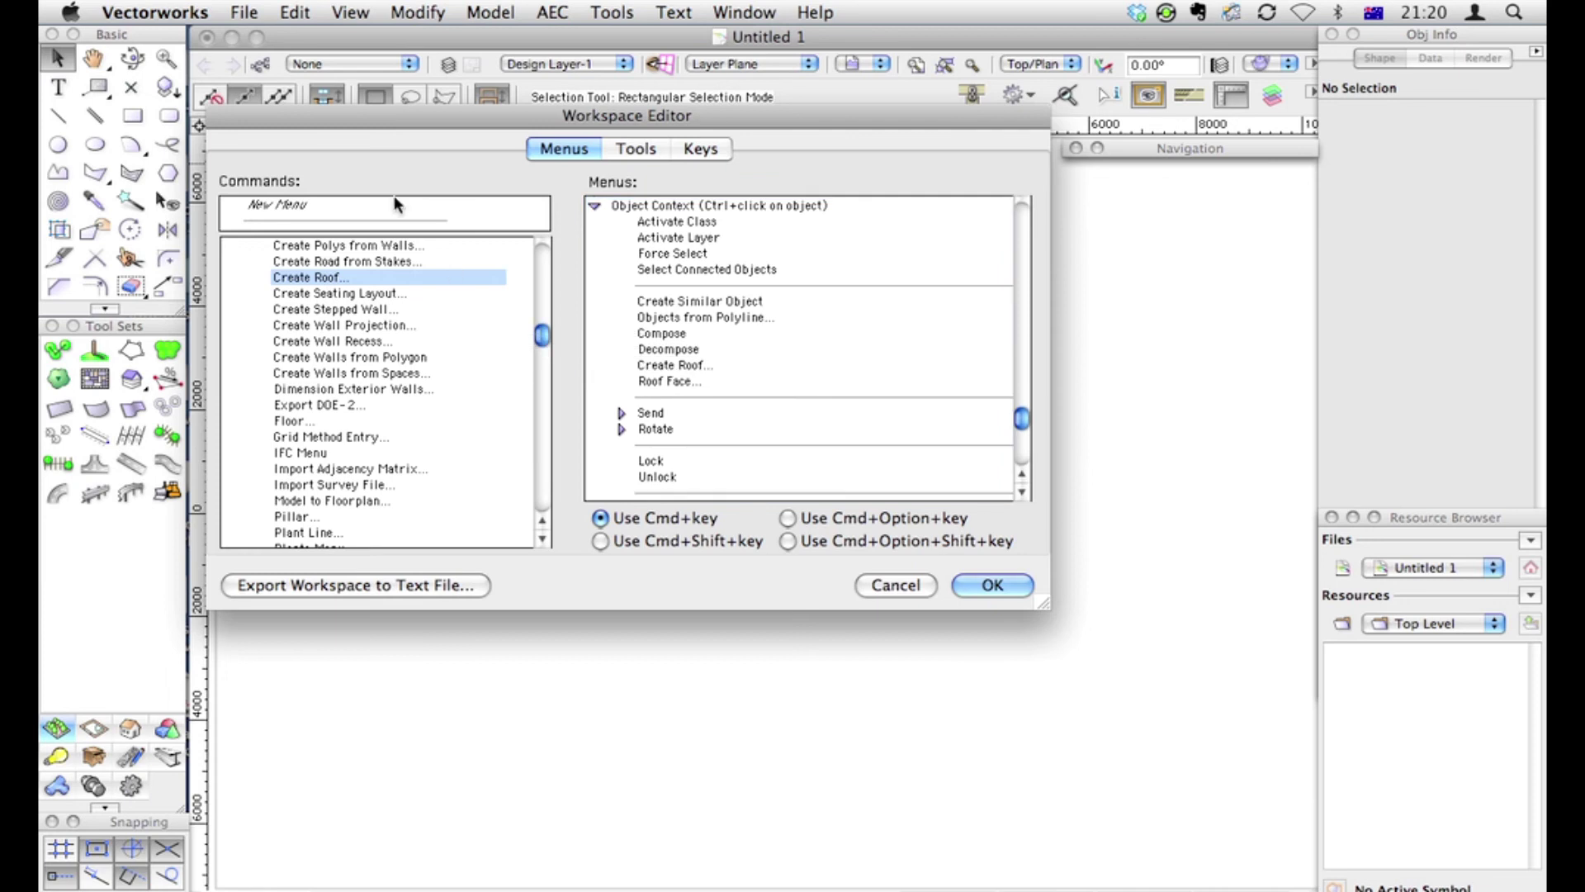
left_click_drag(387, 215, 678, 347)
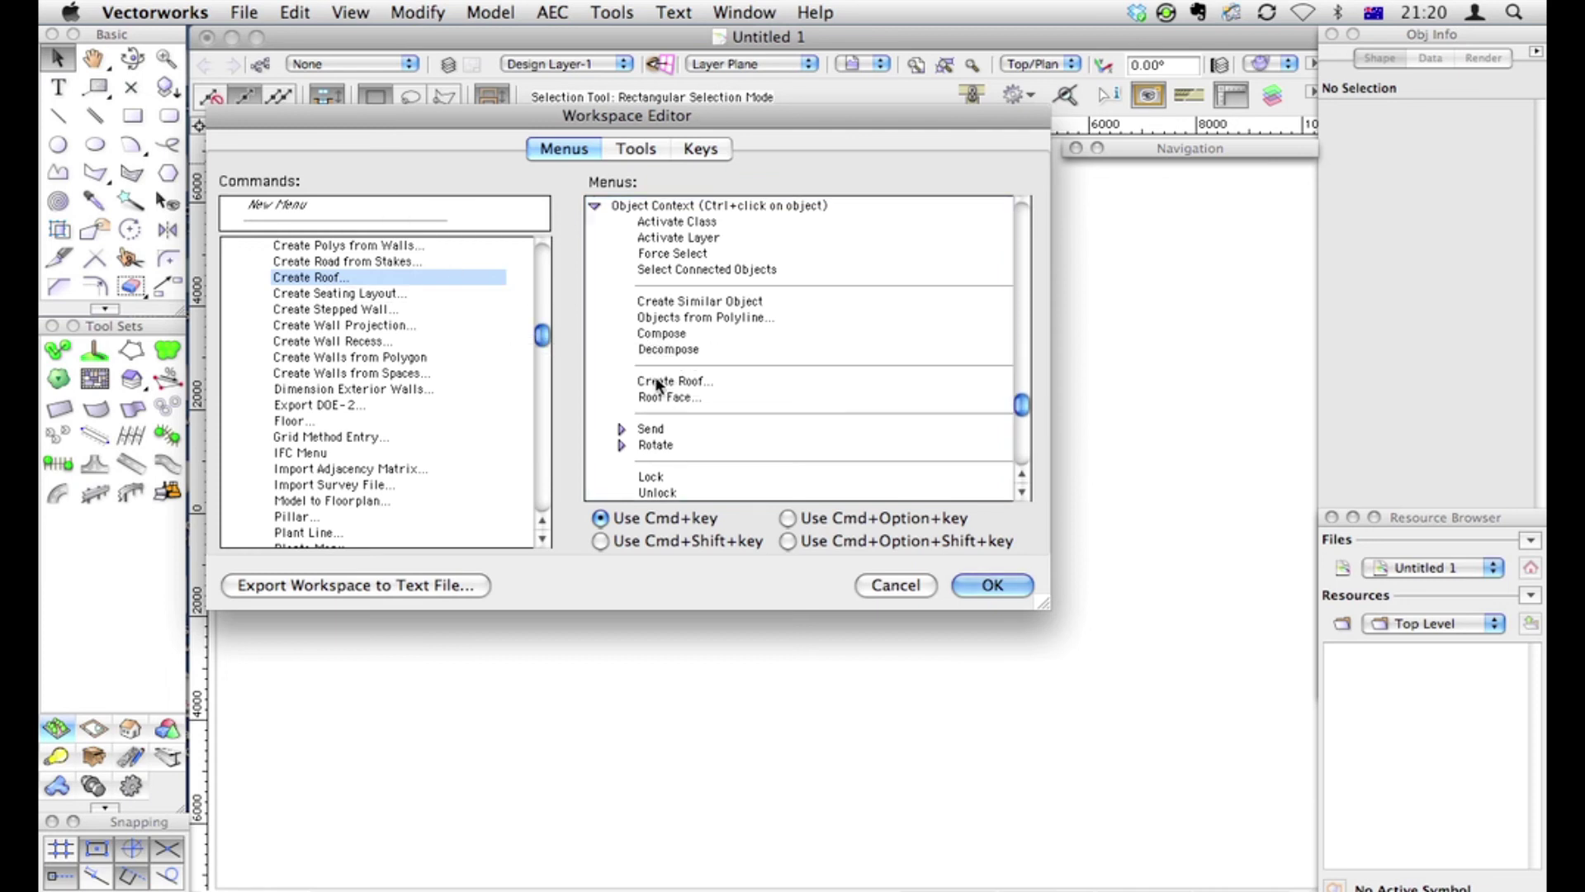
scroll(382, 453, "down", 3)
scroll(382, 452, "down", 6)
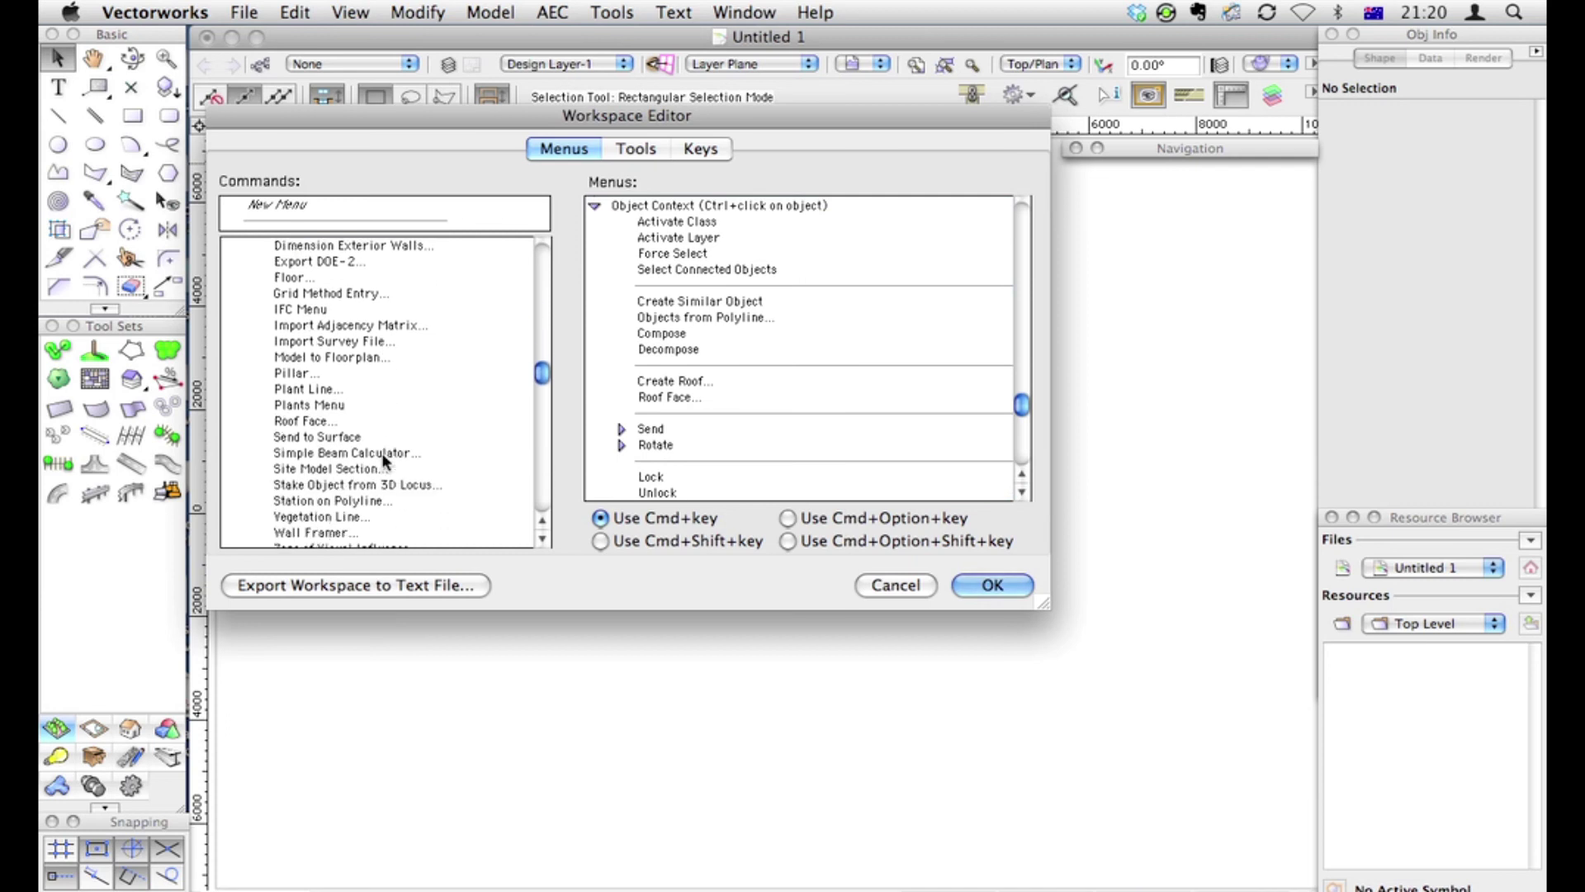
scroll(364, 388, "down", 7)
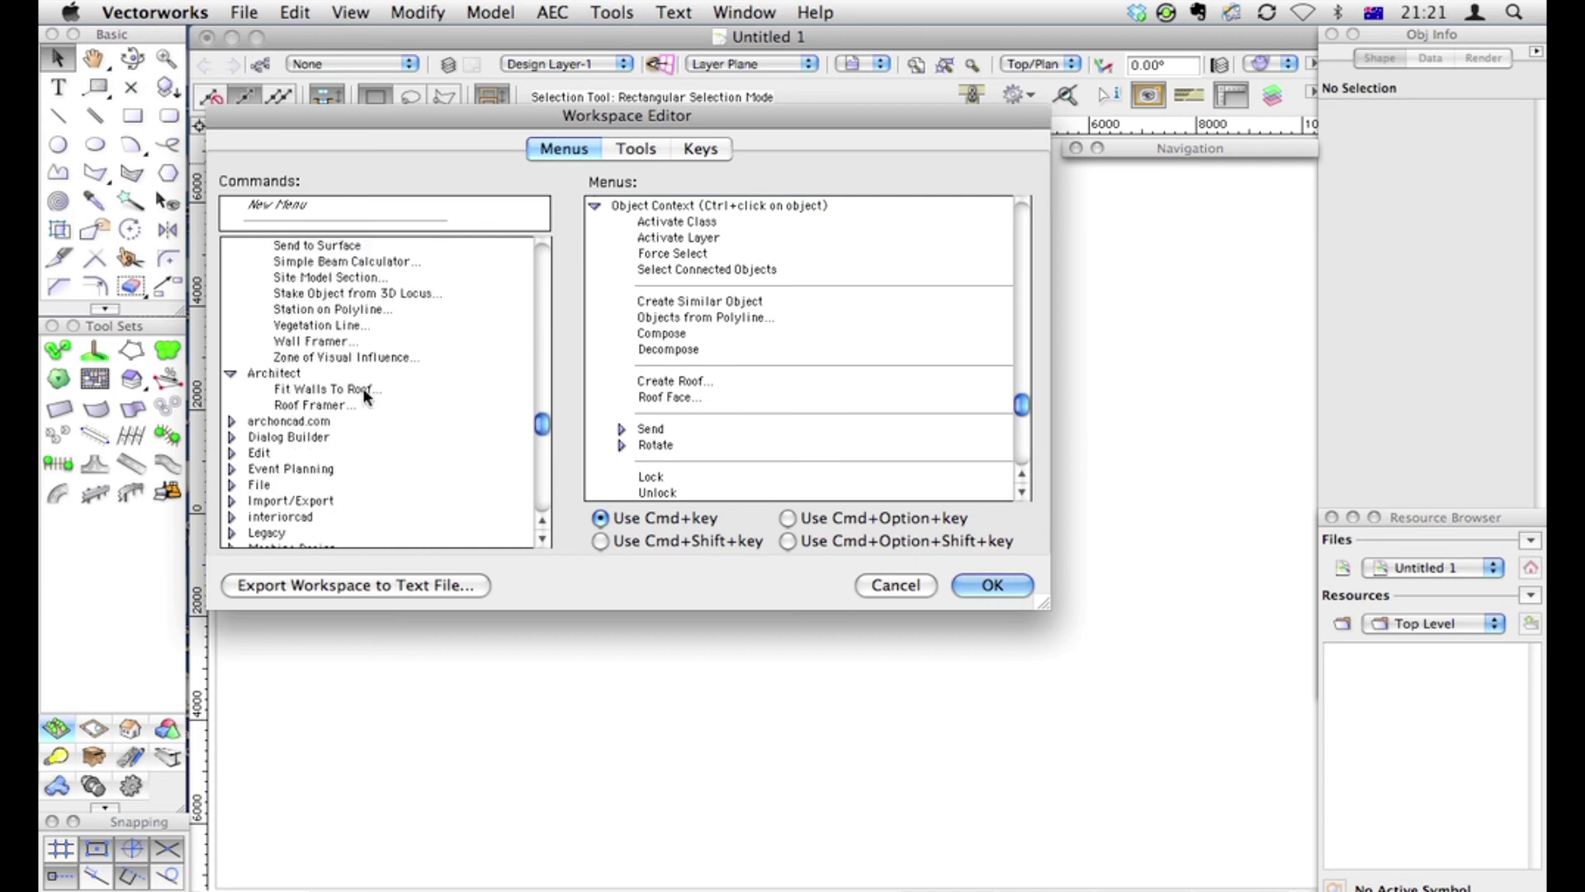
scroll(363, 388, "up", 1)
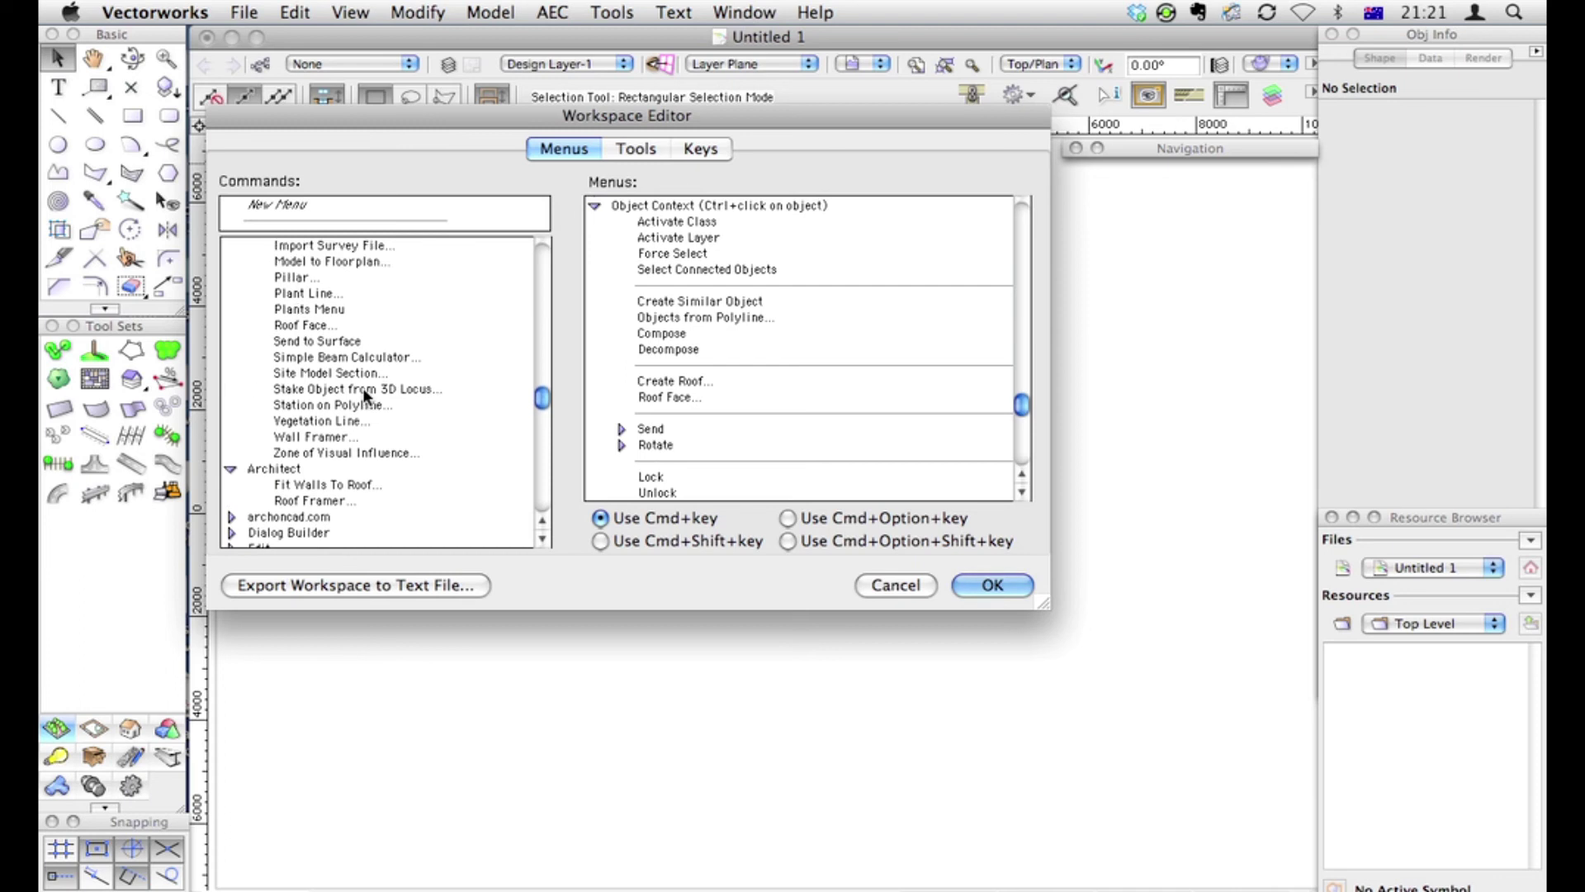
scroll(388, 349, "up", 15)
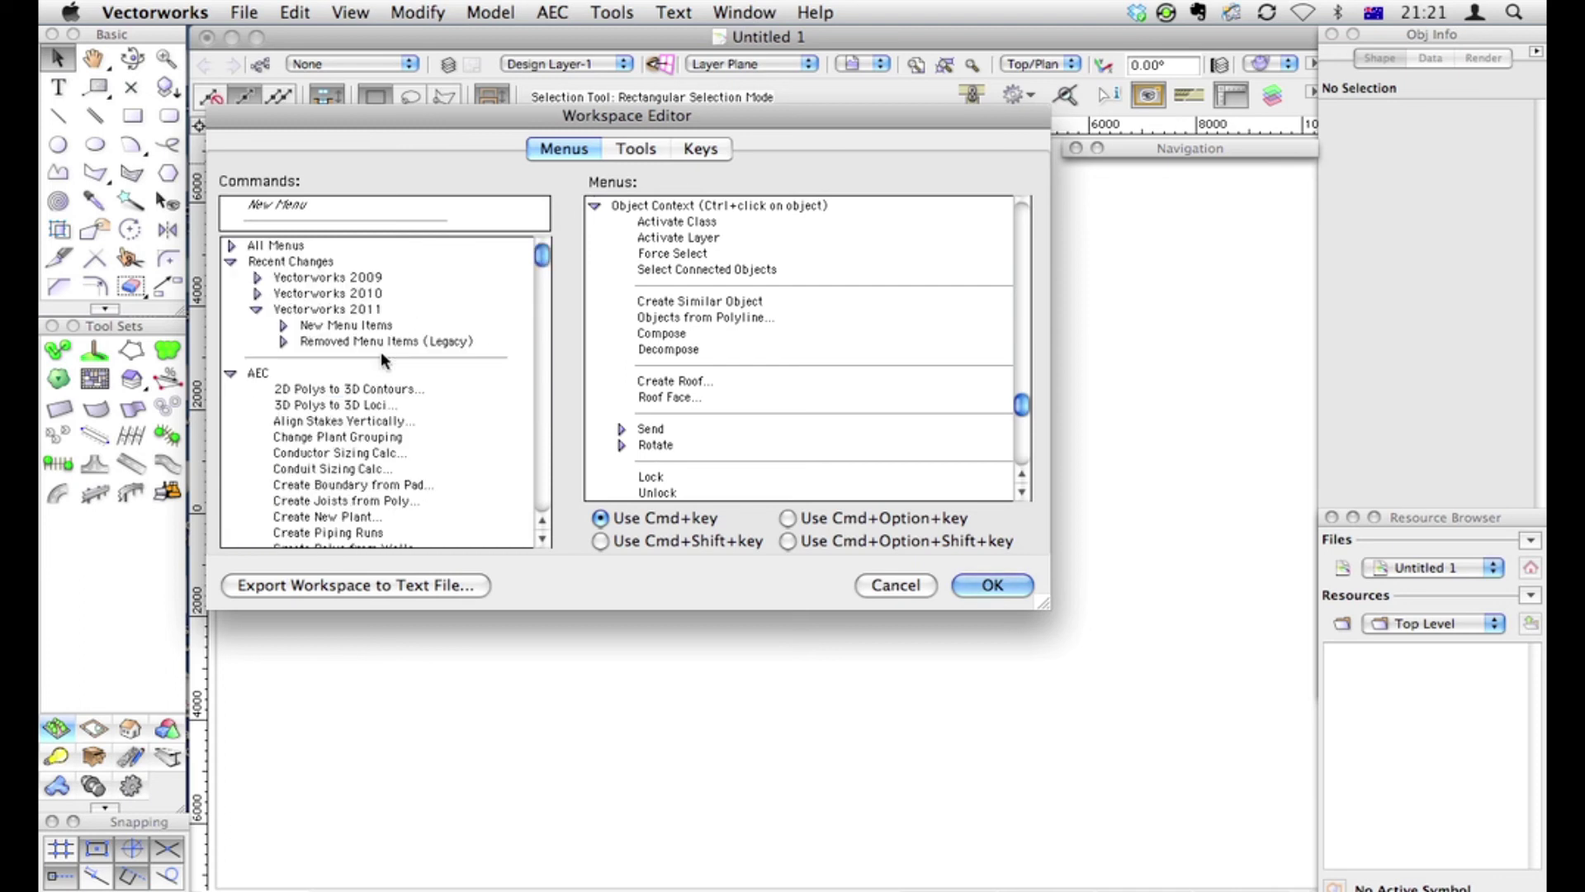
left_click(231, 373)
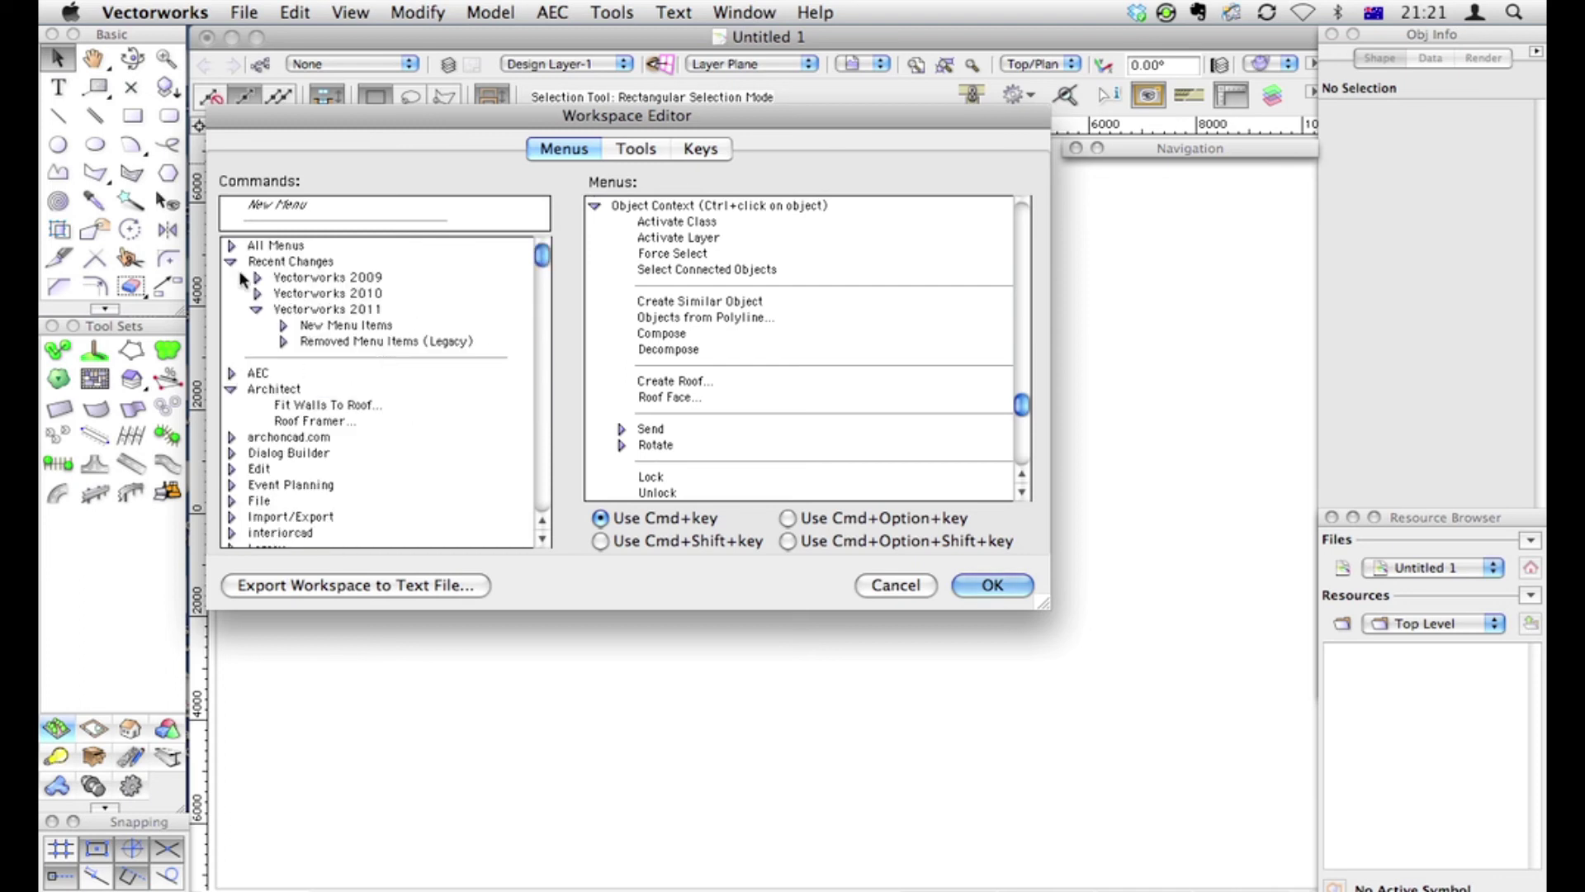
Fold away Object Context, expand Document Context, and browse the Edit commands
left_click(592, 206)
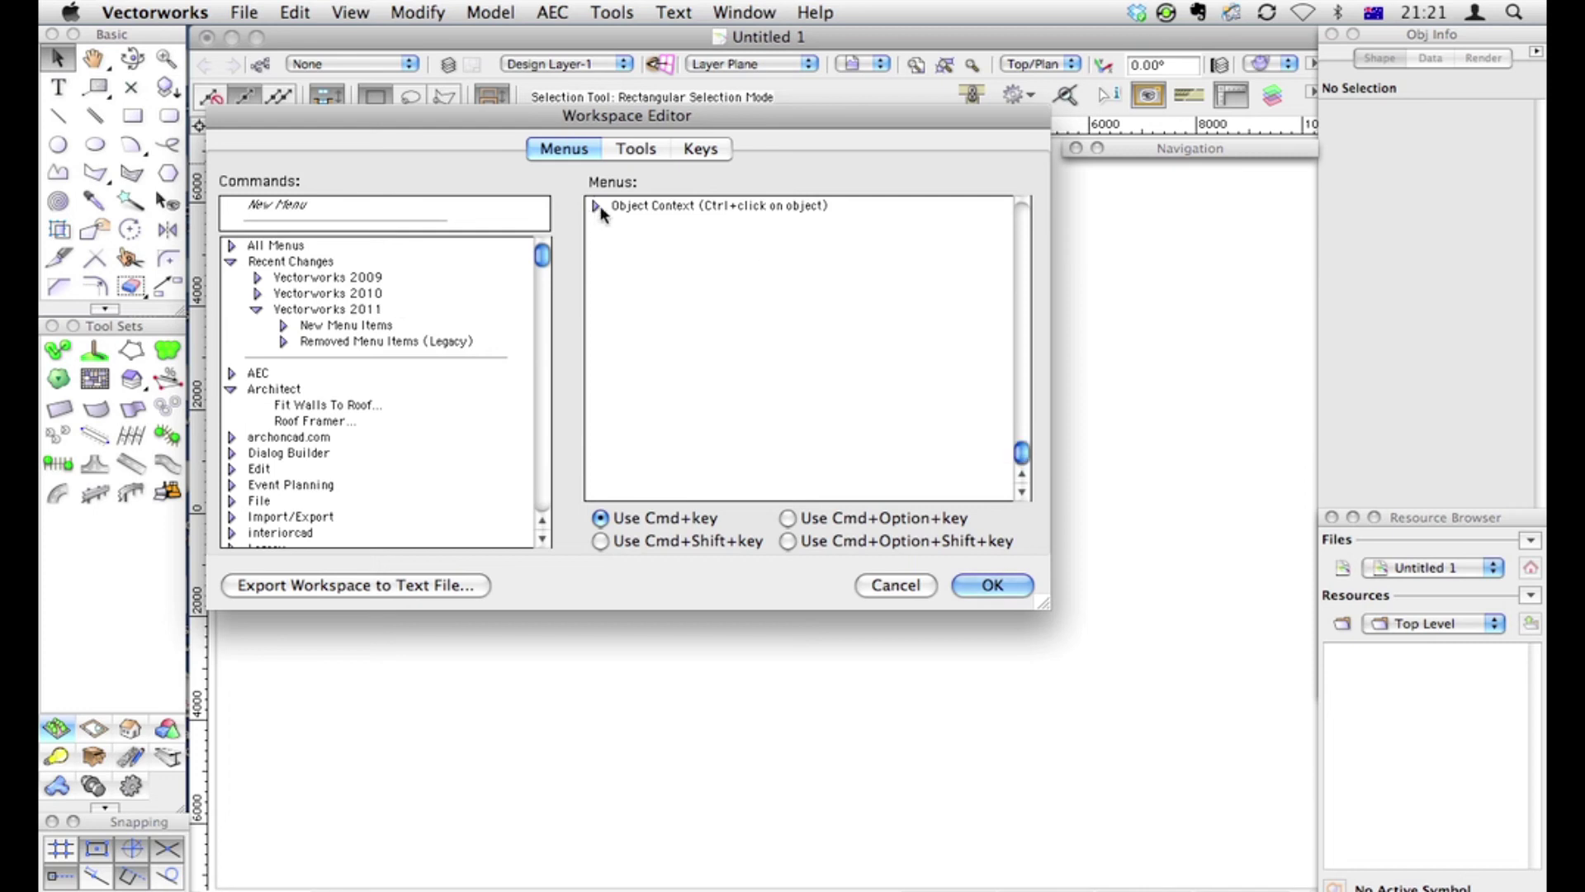
scroll(659, 245, "up", 3)
left_click(595, 380)
scroll(721, 387, "down", 4)
scroll(722, 394, "down", 1)
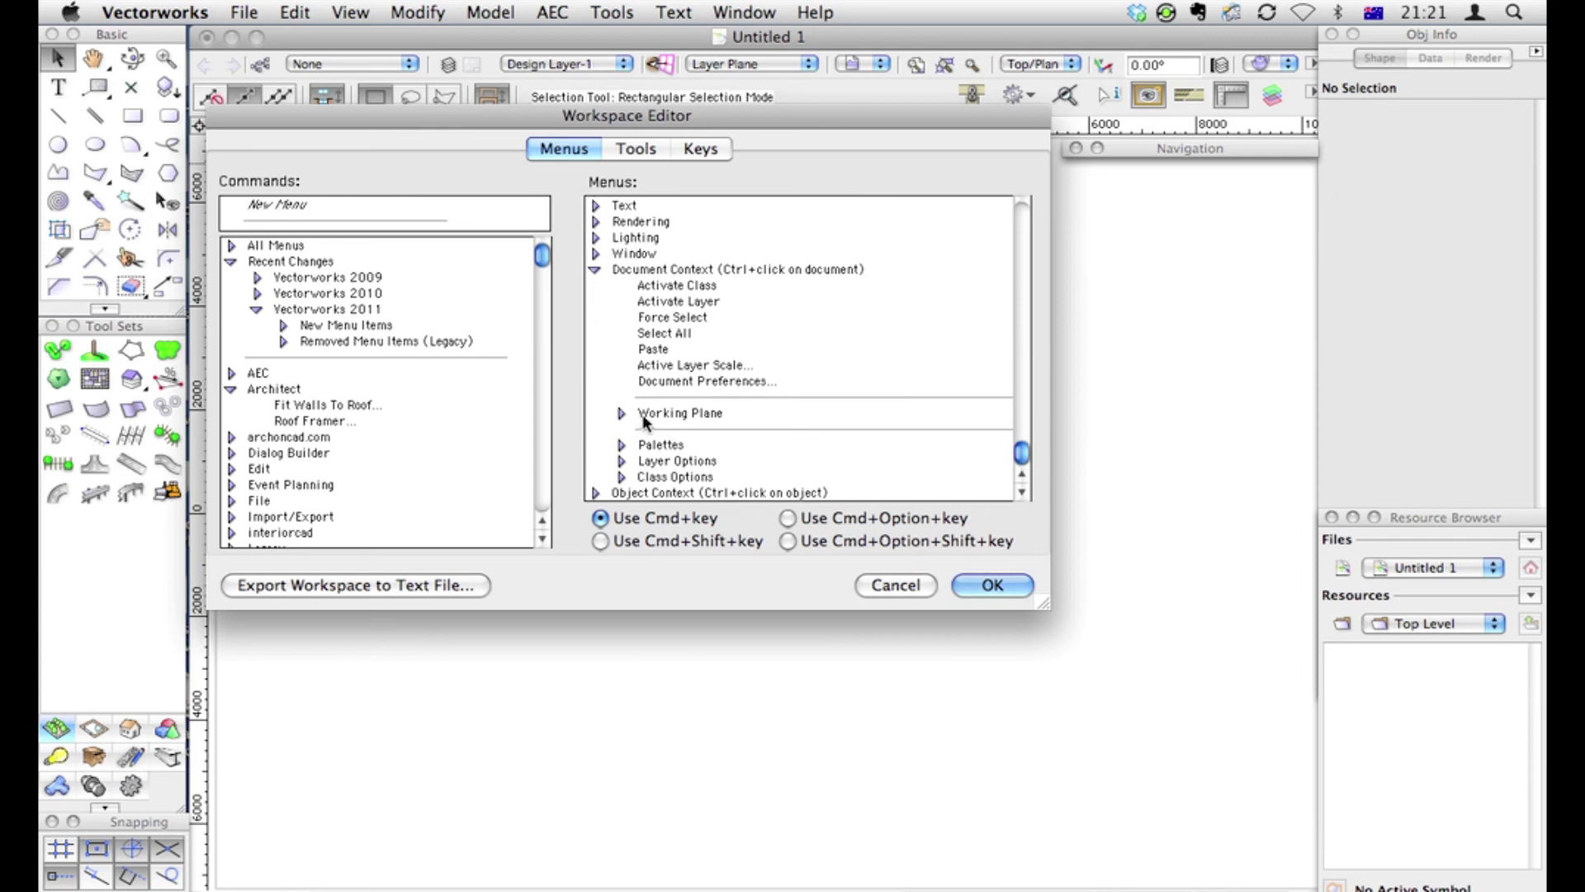
left_click(232, 389)
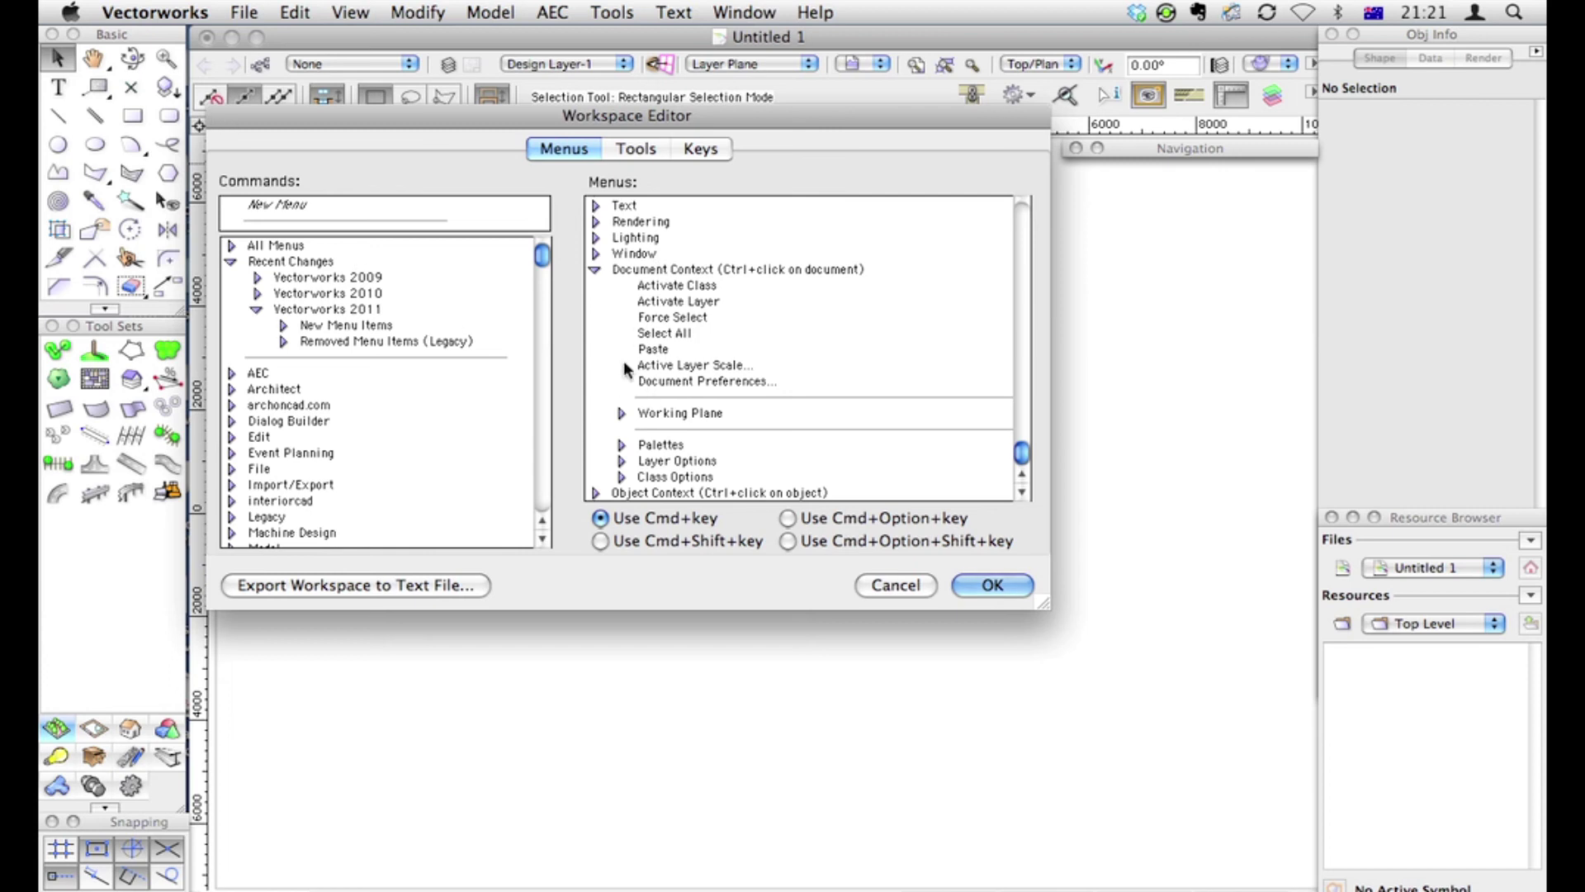
left_click(233, 438)
scroll(272, 462, "down", 5)
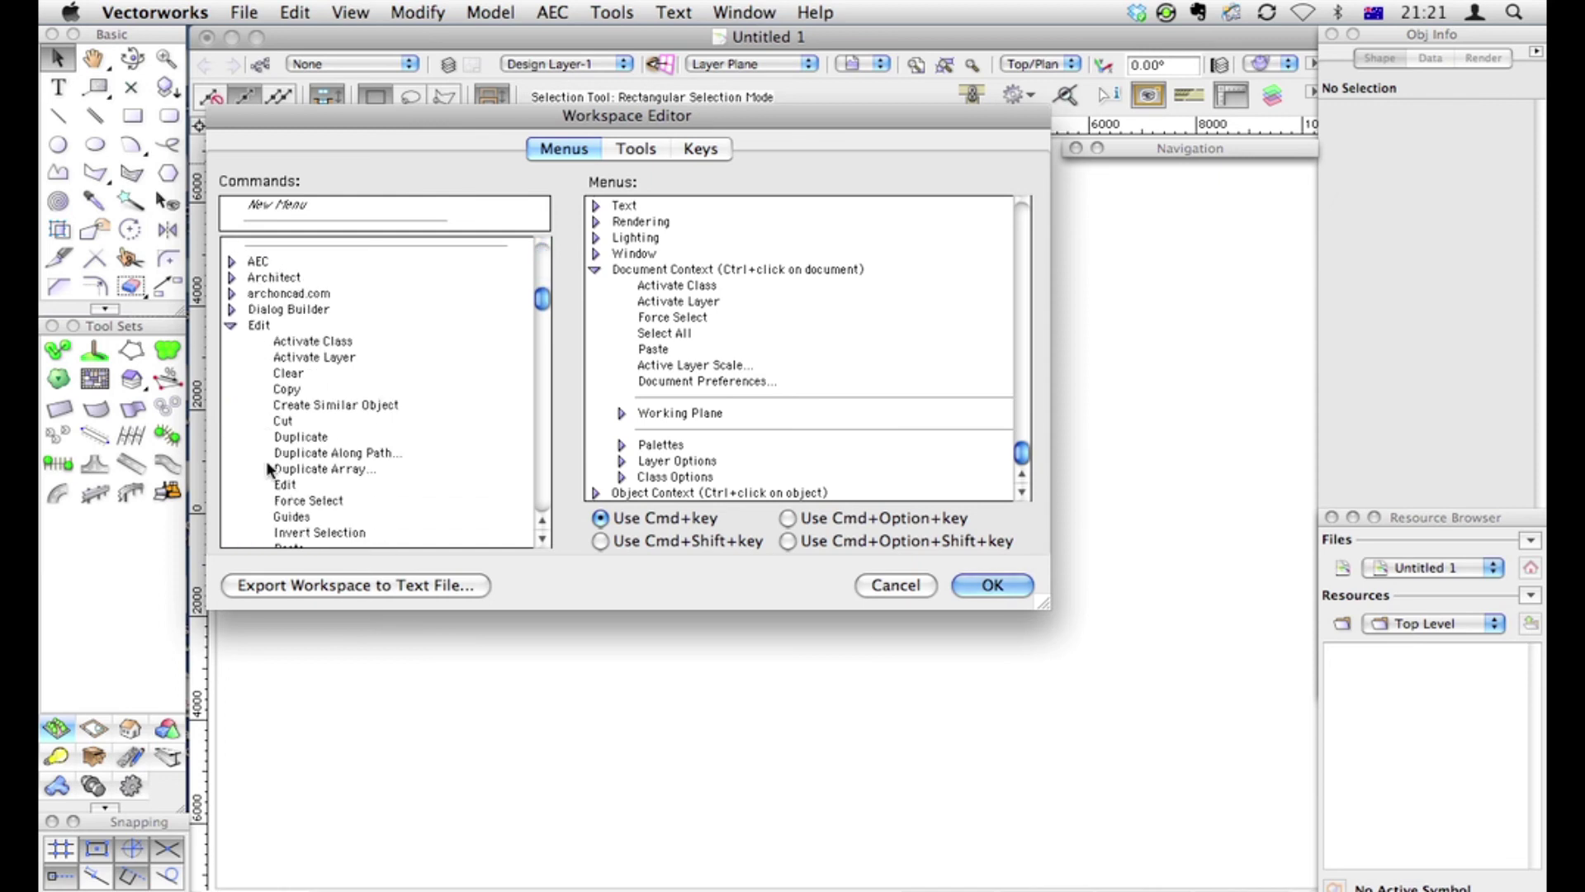
scroll(270, 469, "down", 4)
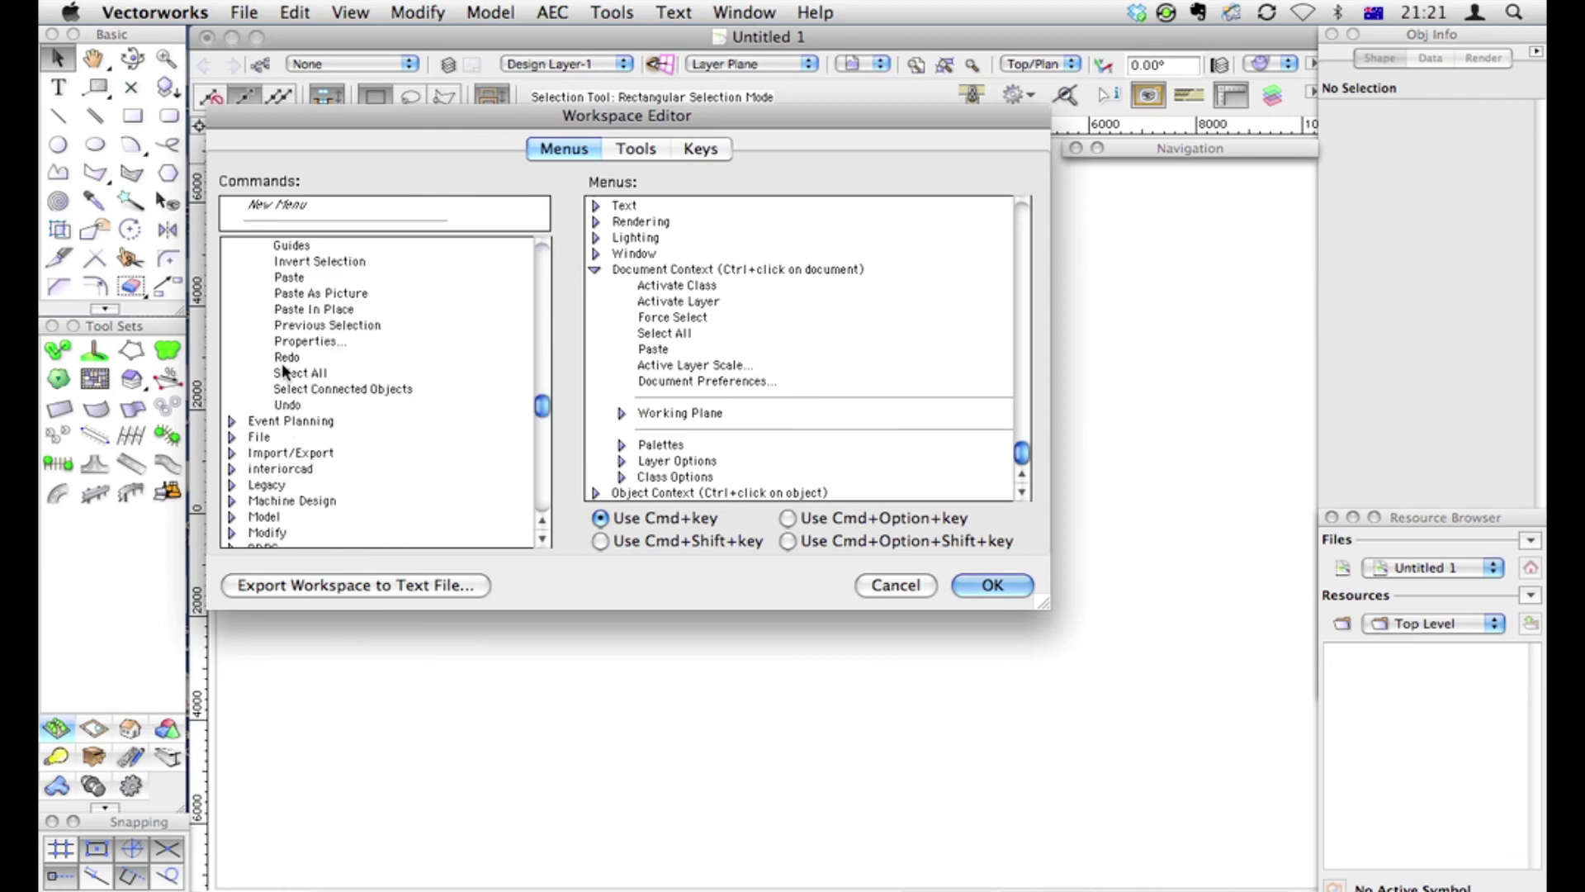
scroll(288, 355, "up", 5)
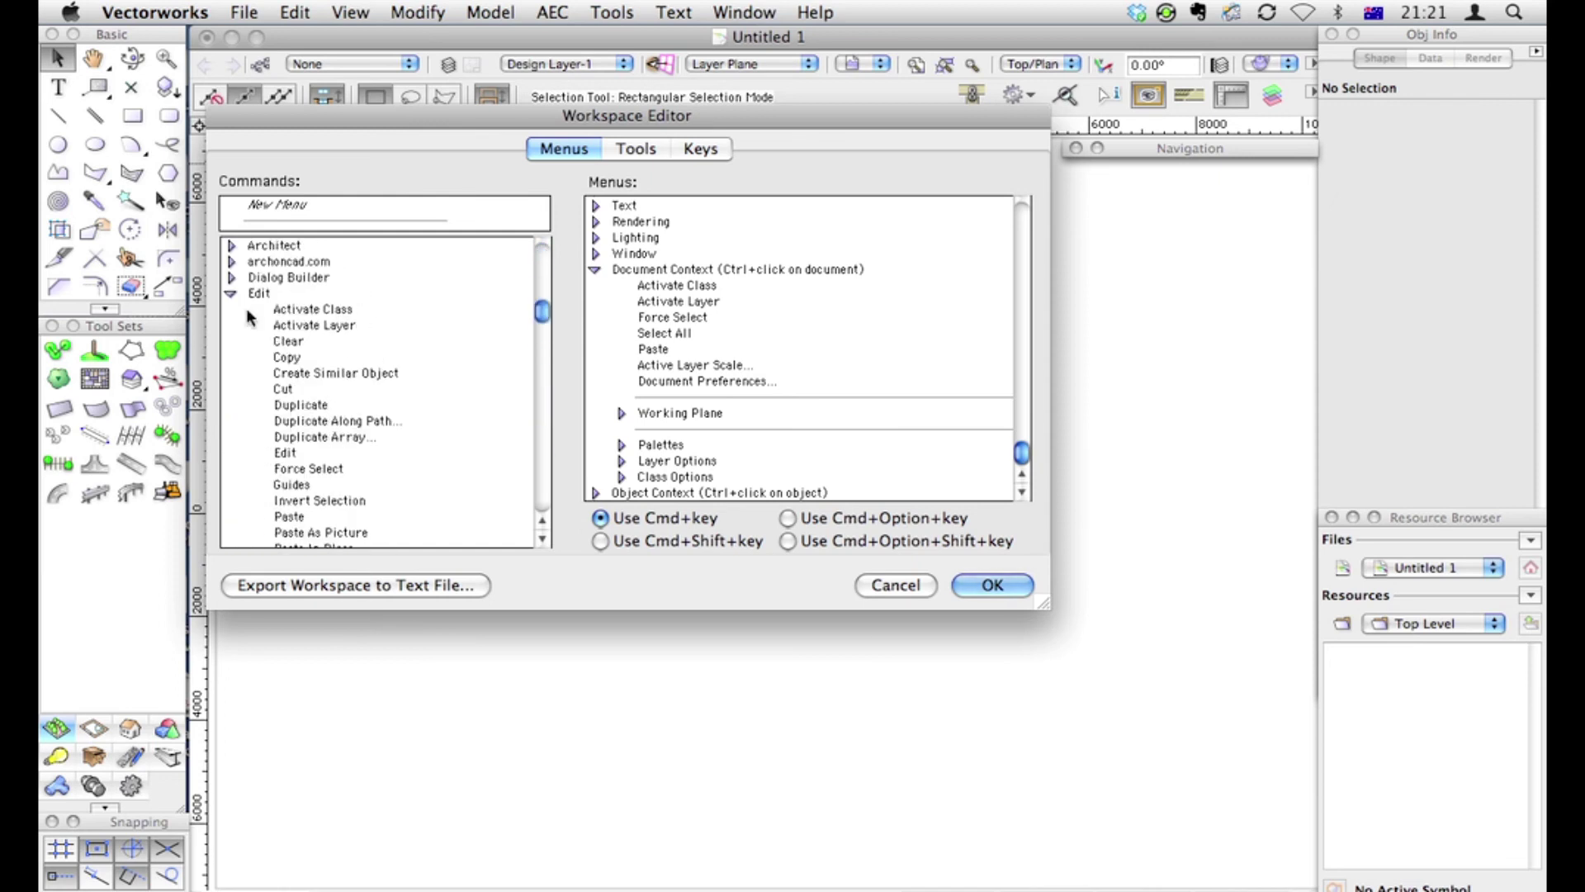
left_click(231, 294)
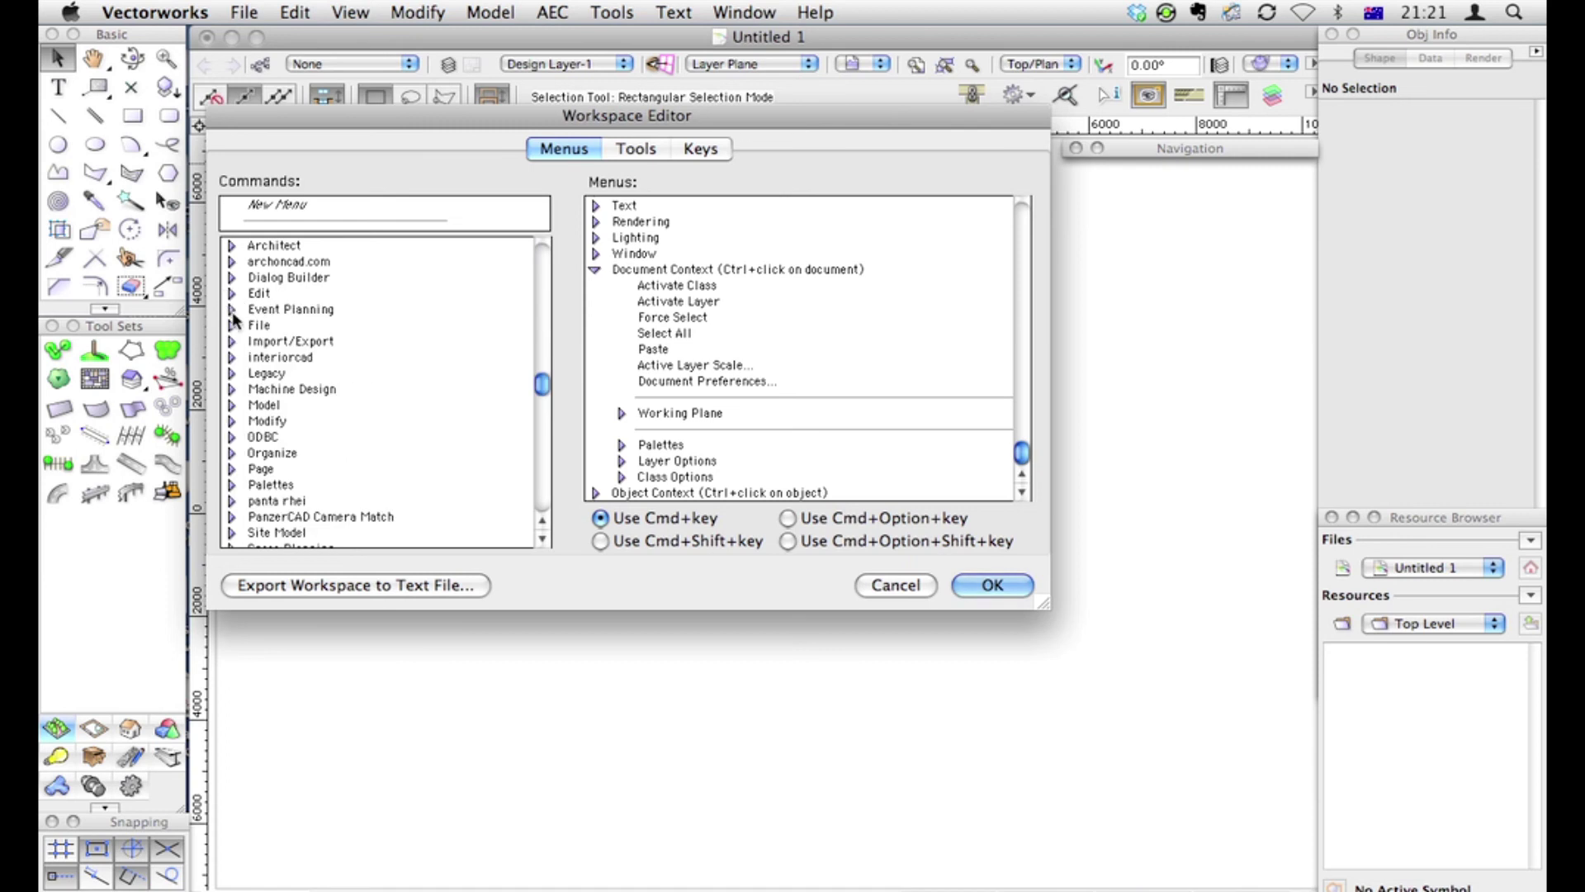
Drag Units… from the File commands into Document Context below Document Preferences
left_click(233, 325)
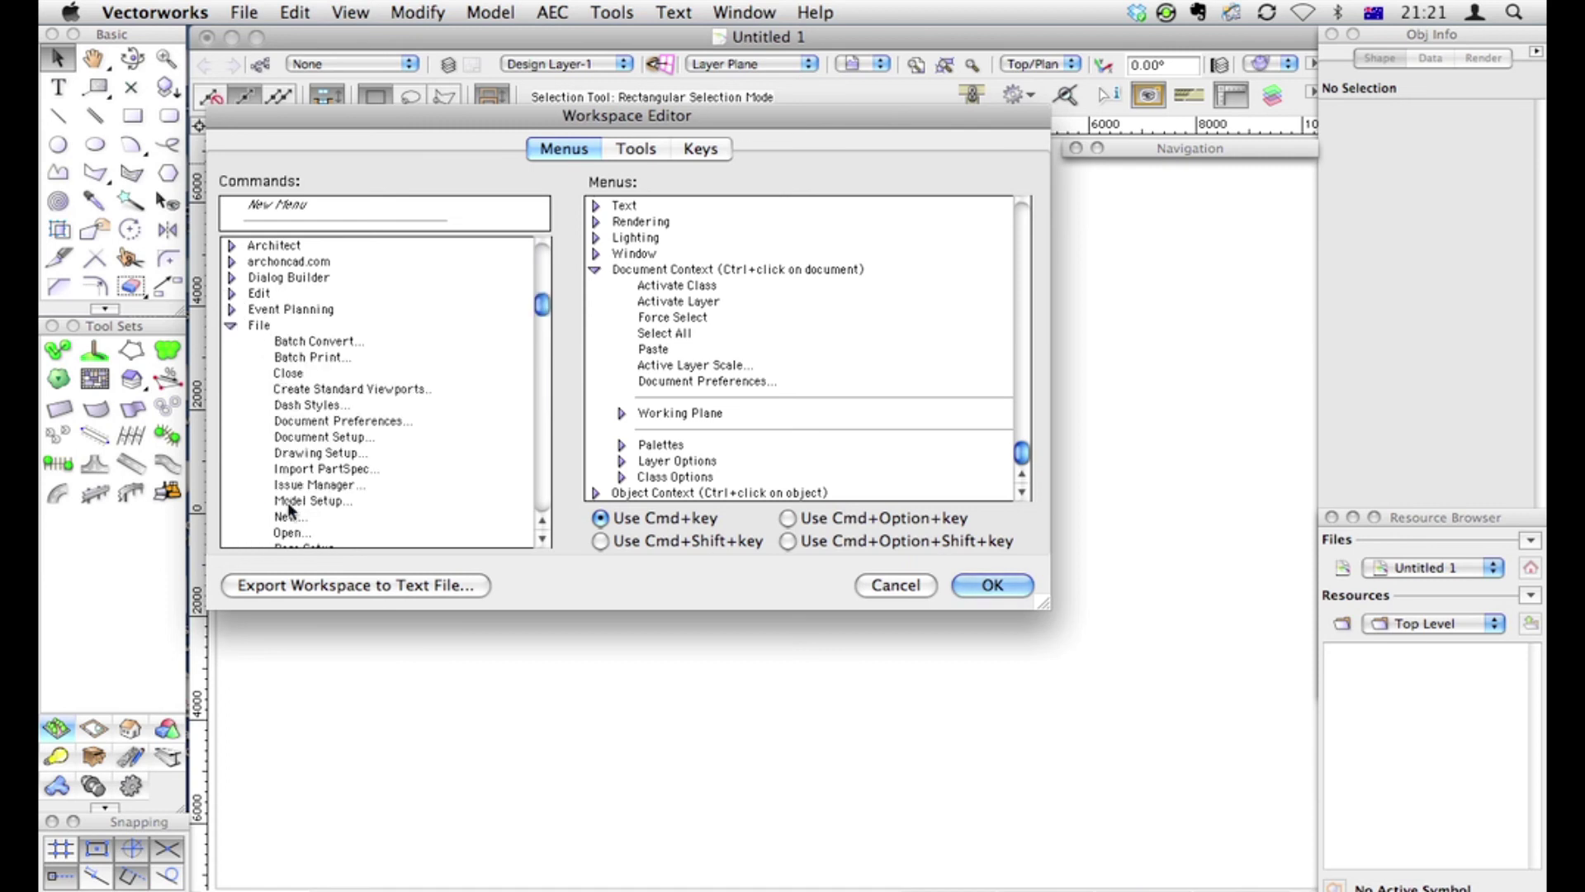
scroll(290, 508, "down", 2)
scroll(319, 394, "down", 3)
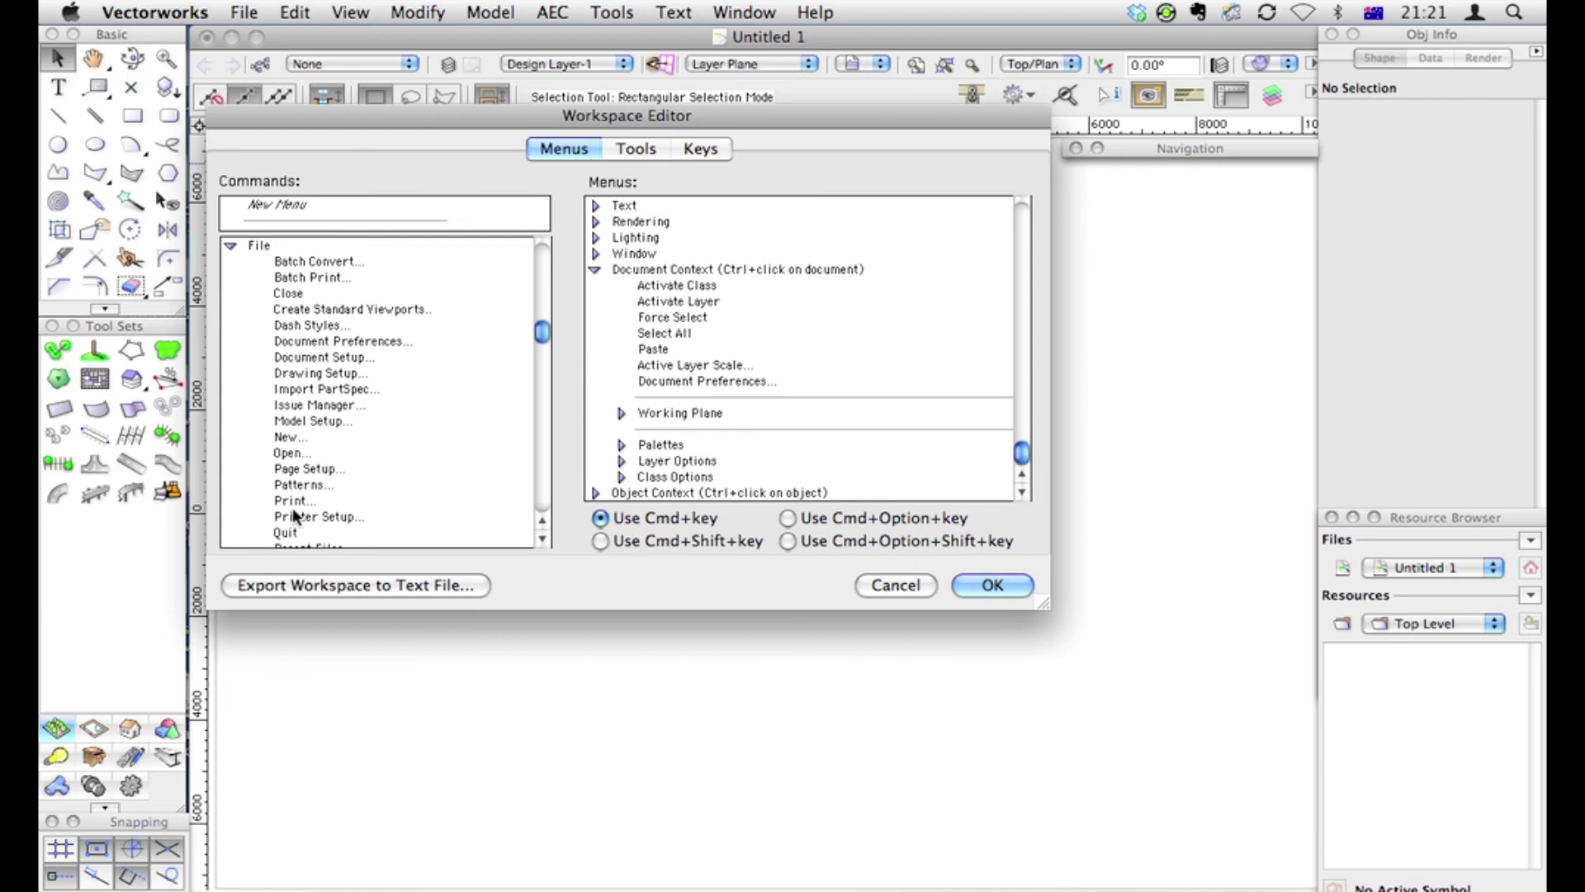
scroll(291, 532, "down", 6)
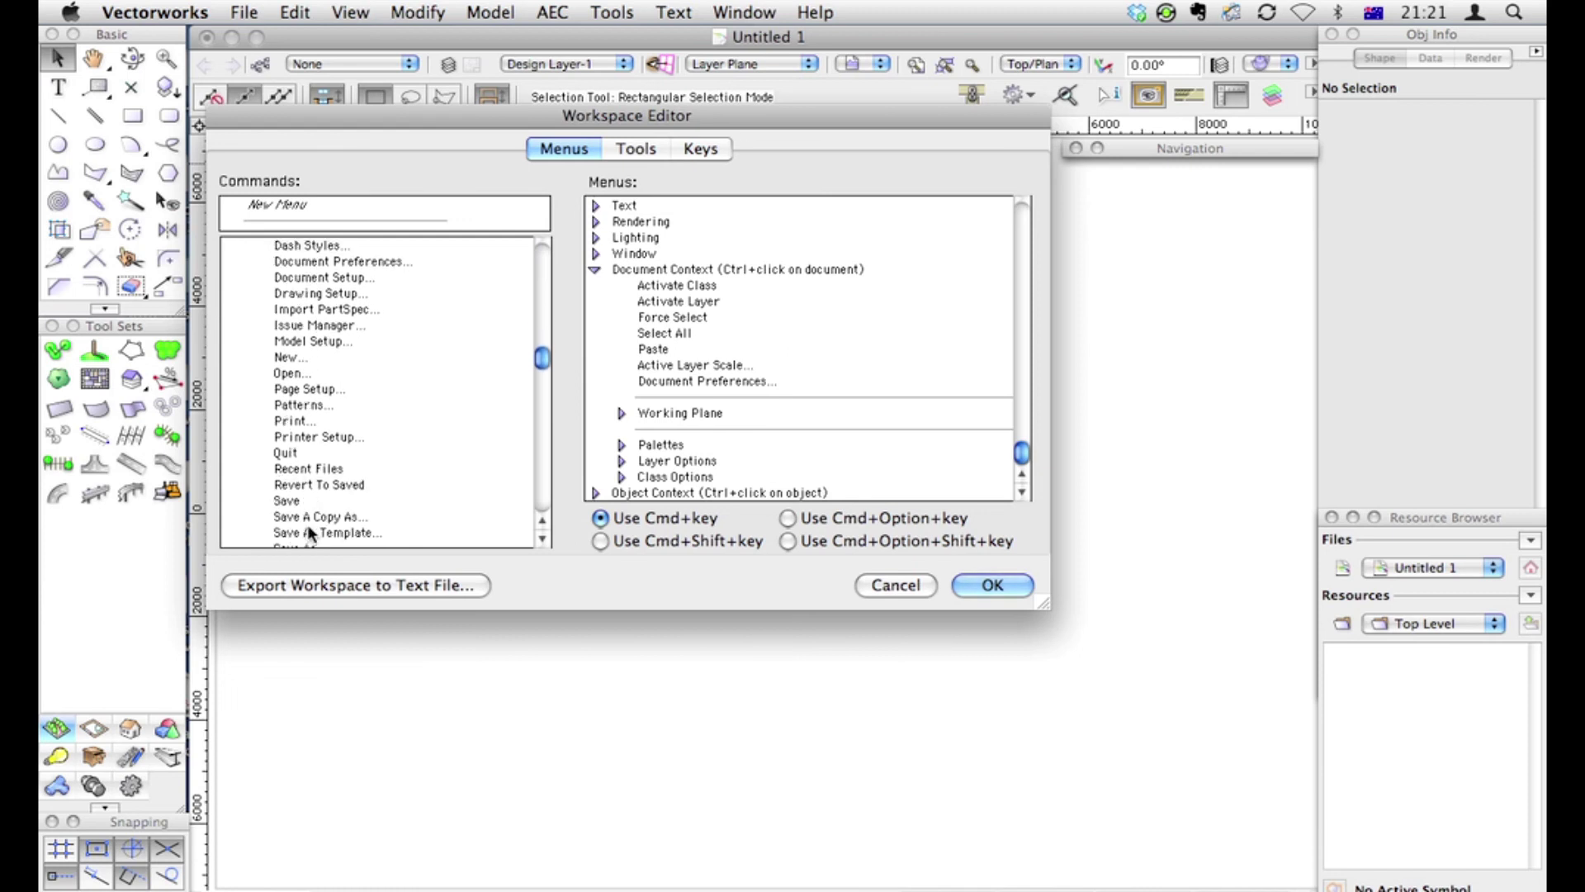
scroll(307, 529, "down", 4)
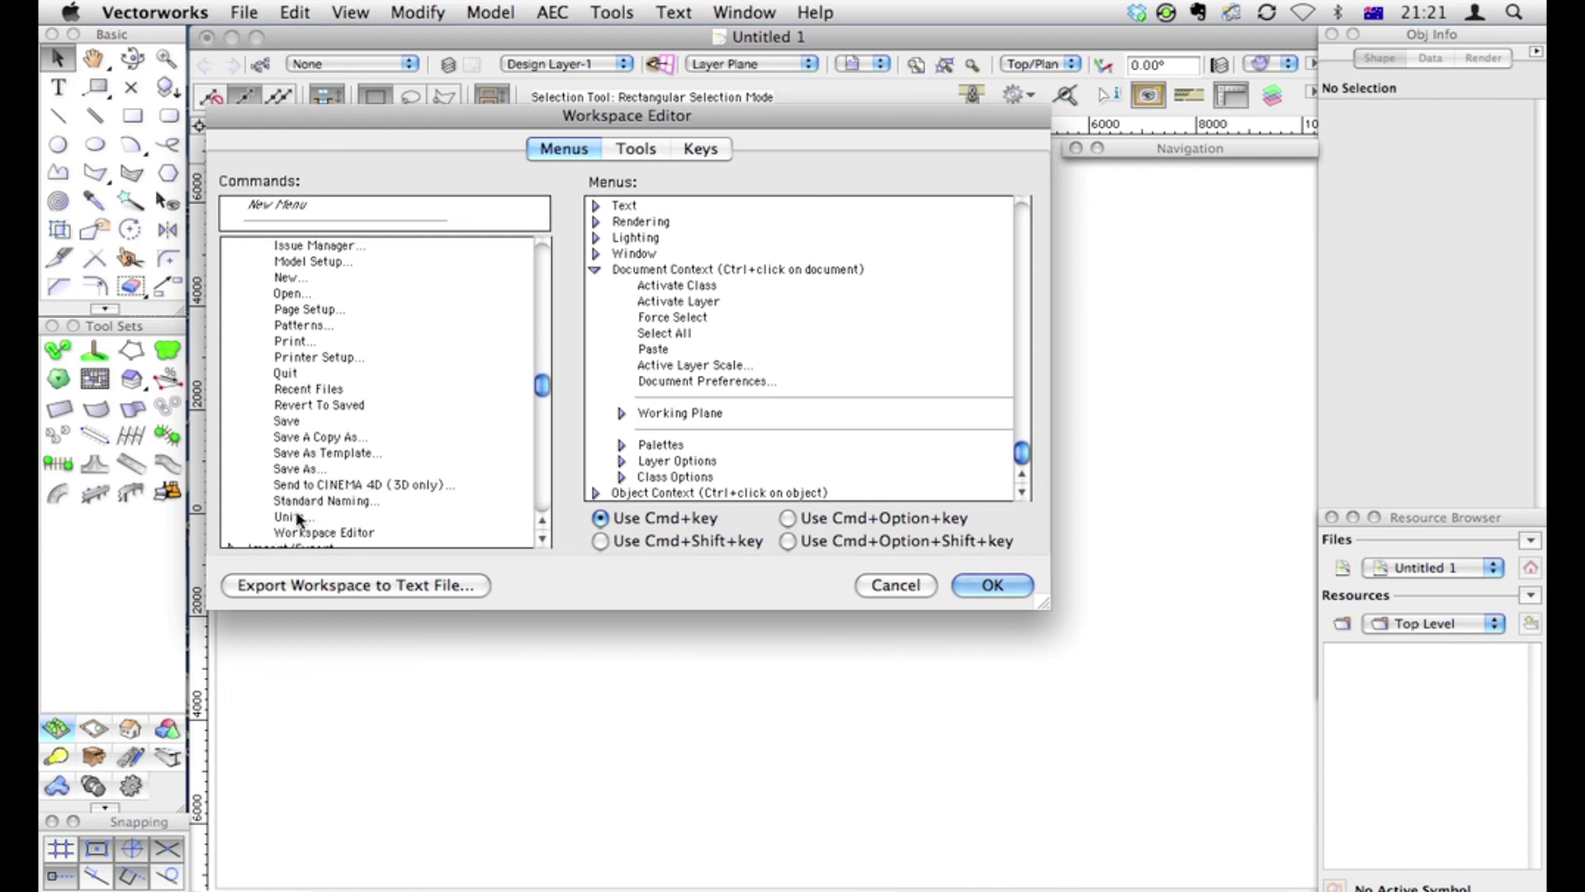
left_click_drag(308, 518, 632, 380)
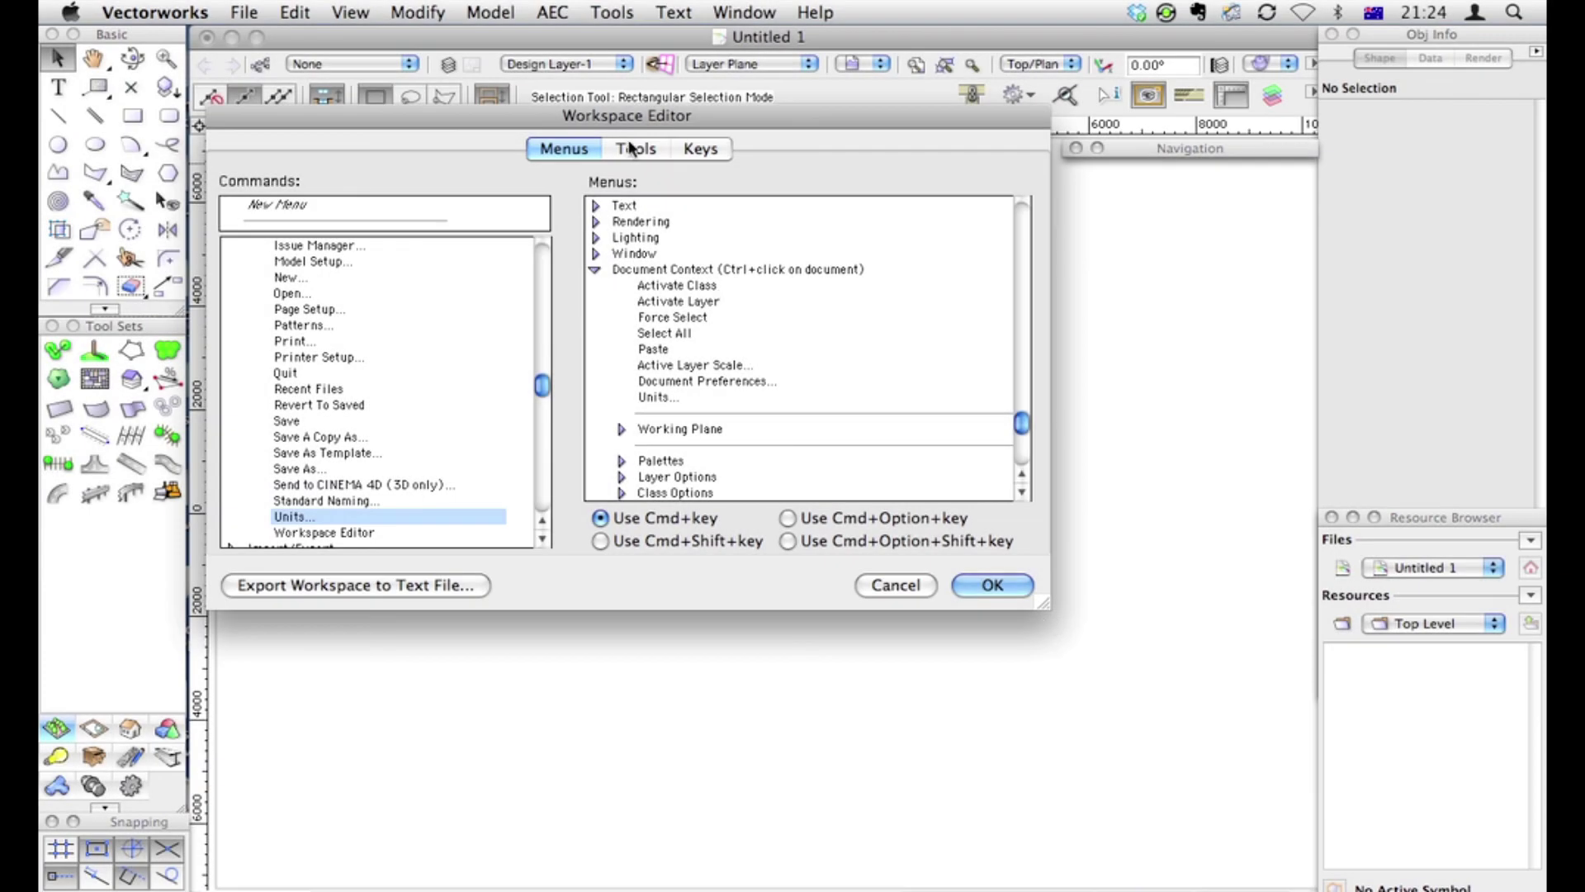
Switch to tools and palettes editing and expand the Basic palette's View/Draw tool set
left_click(631, 149)
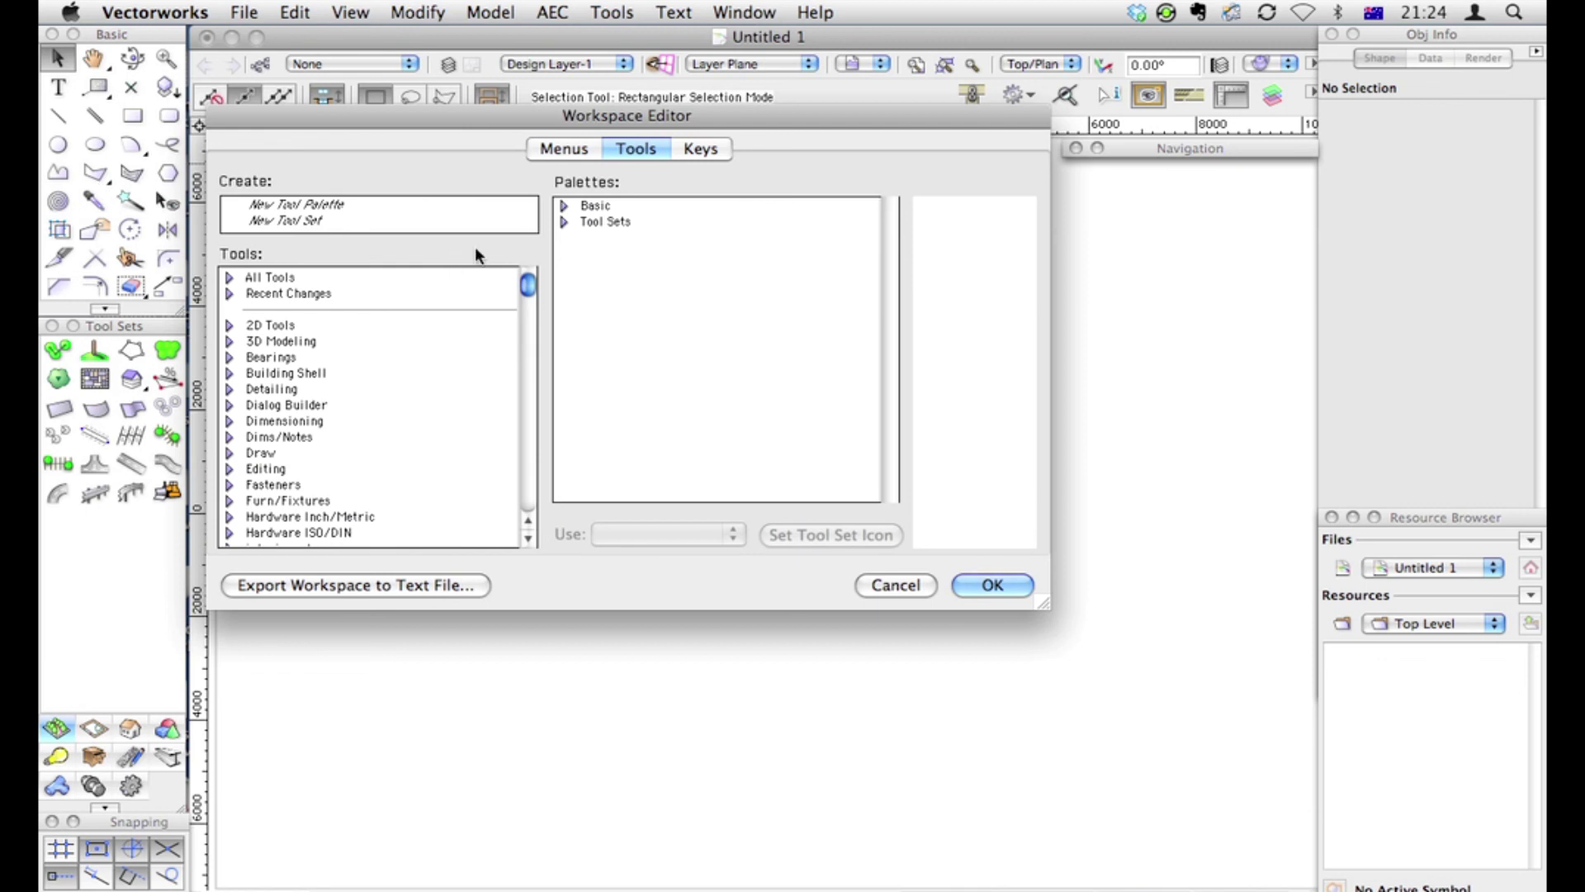
left_click(563, 206)
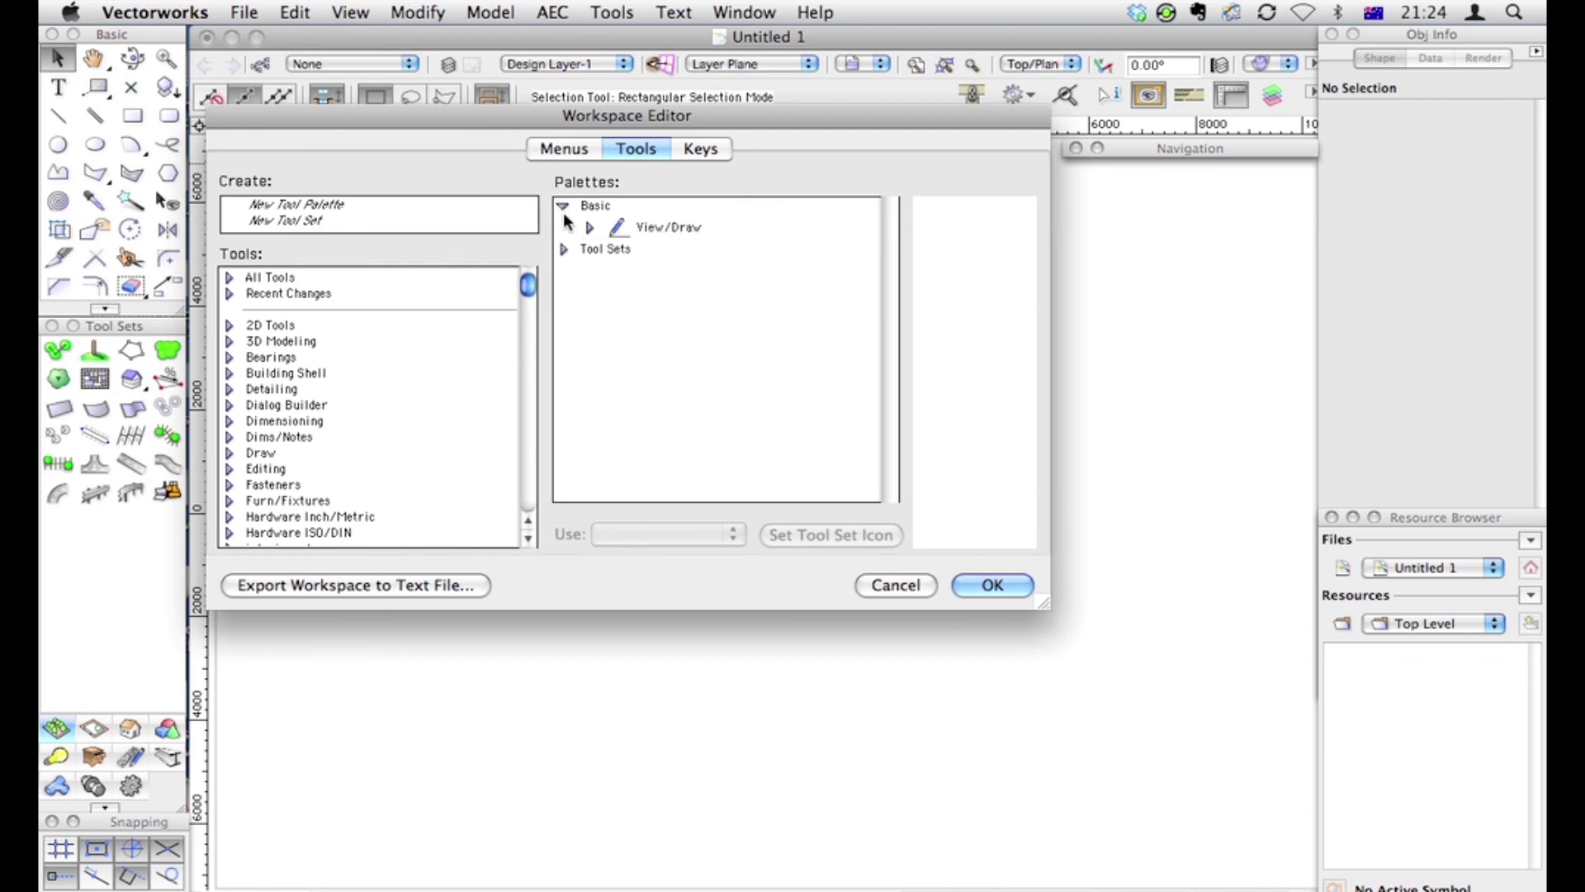
left_click(589, 228)
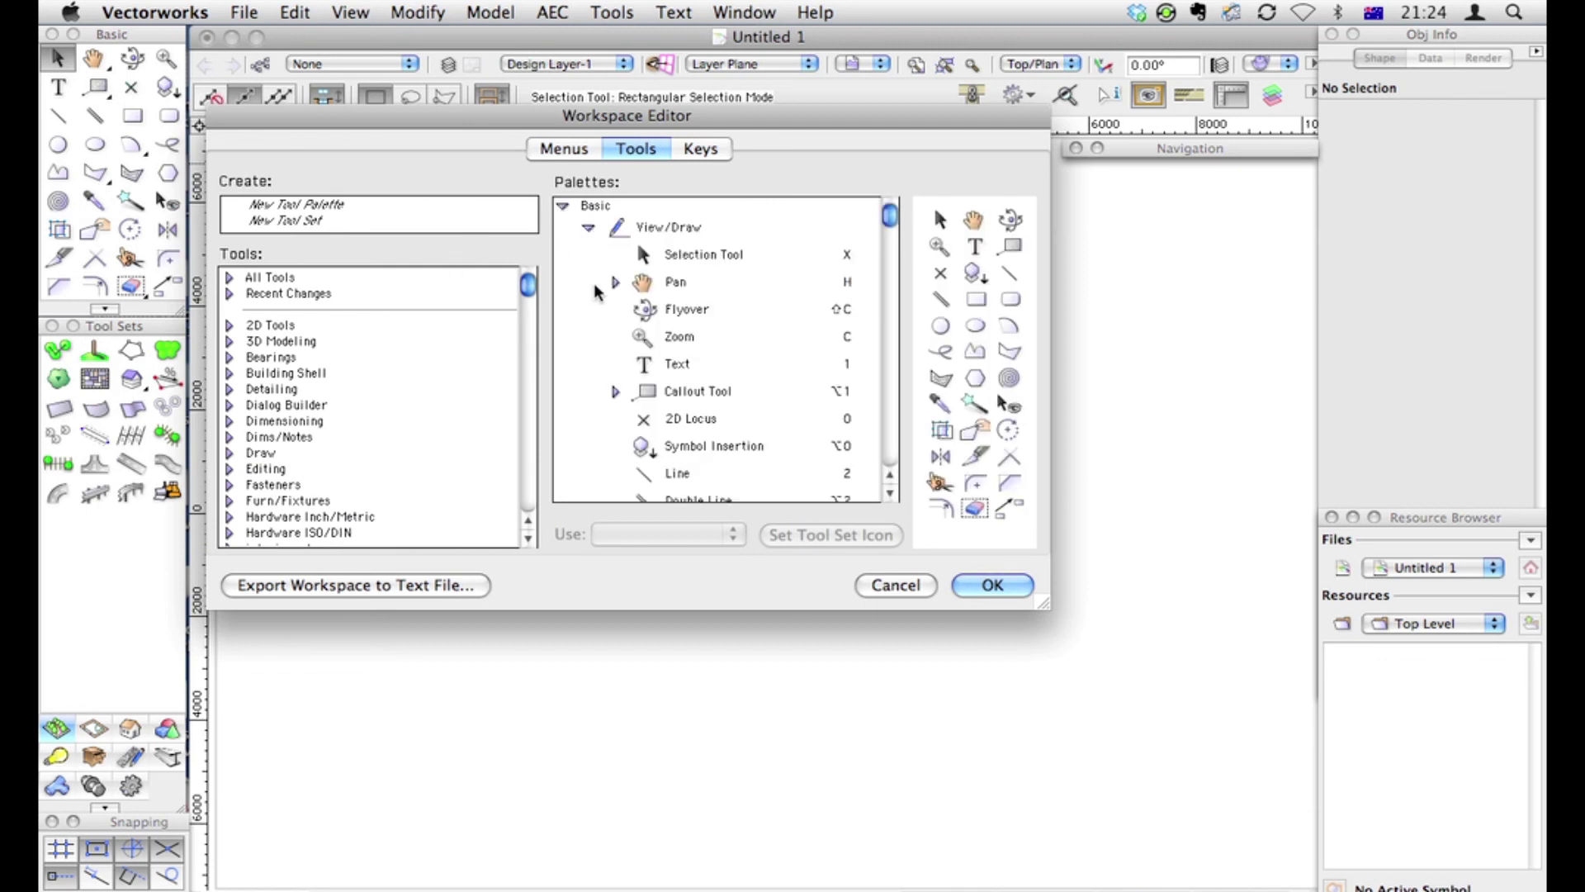
scroll(423, 441, "down", 5)
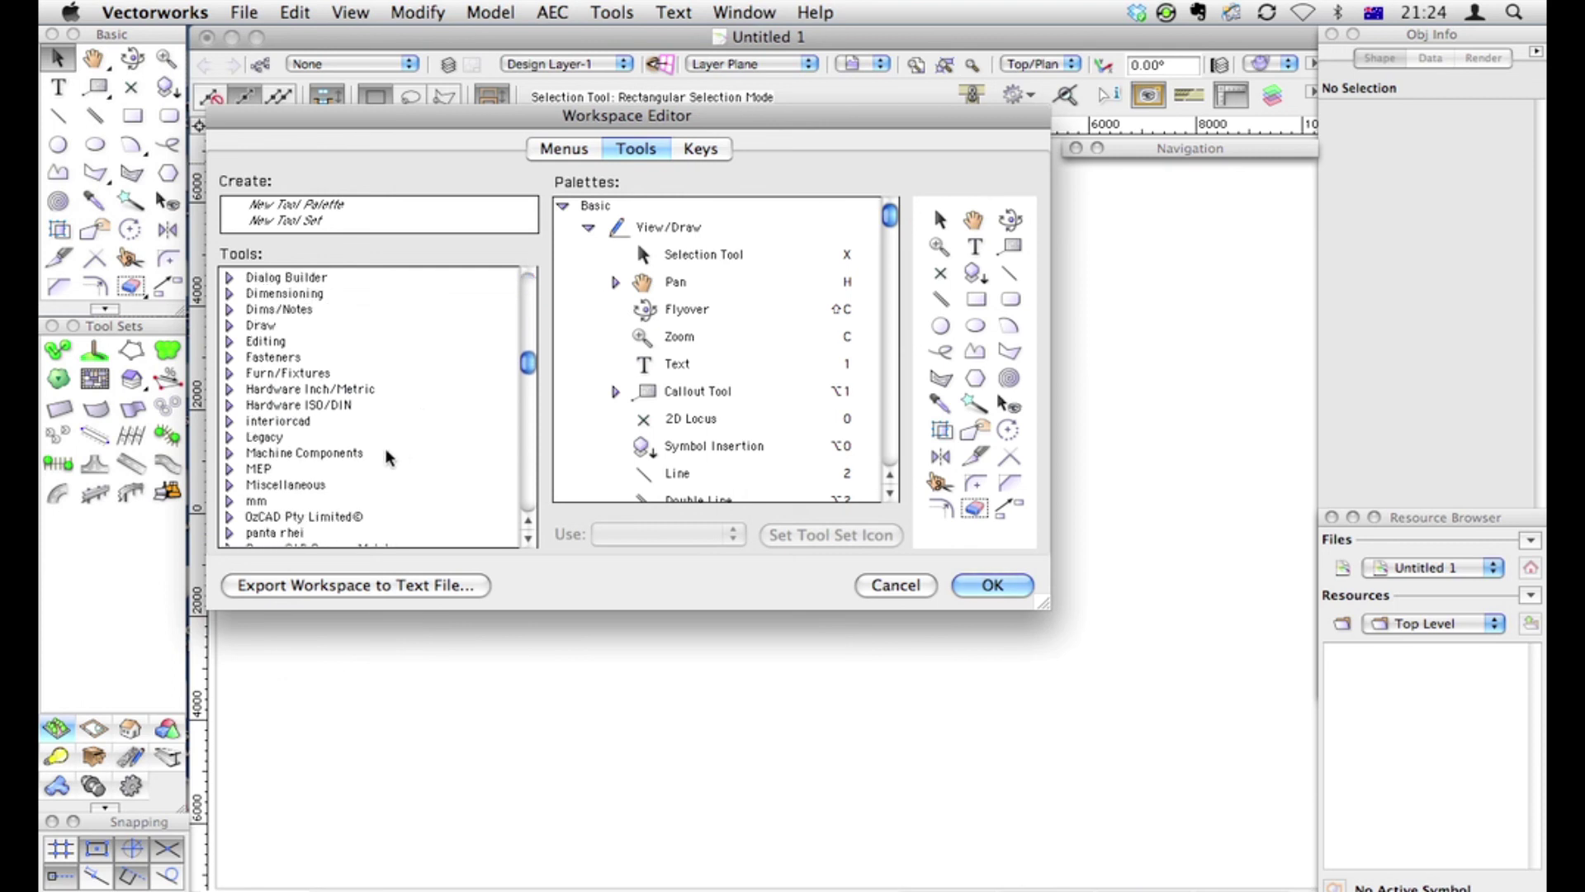
scroll(364, 475, "down", 3)
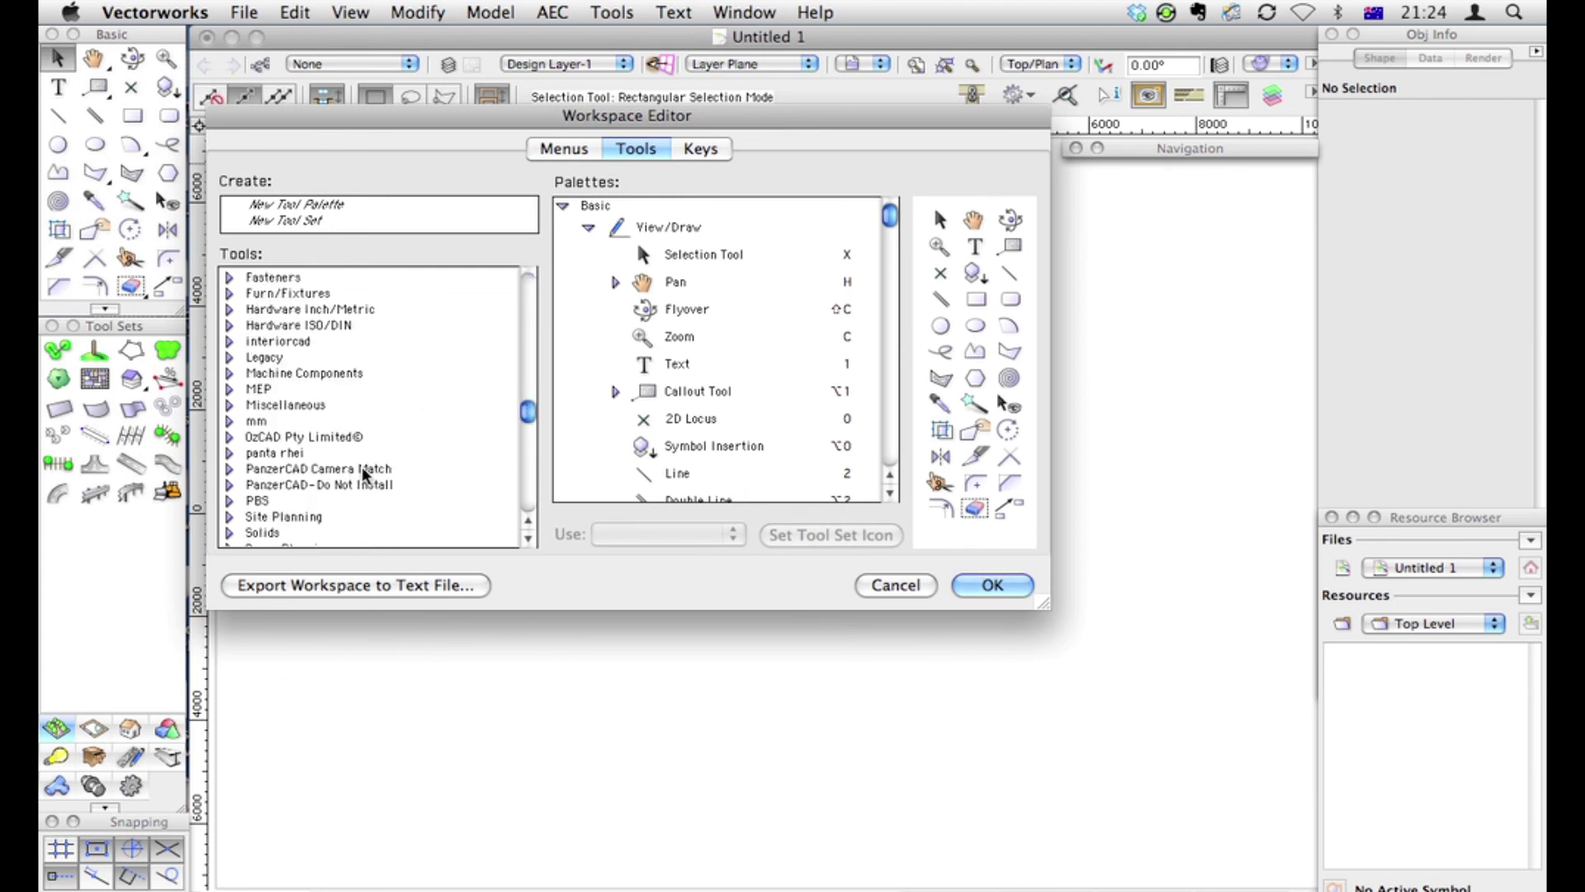
scroll(363, 476, "down", 3)
scroll(363, 476, "up", 5)
scroll(362, 468, "up", 5)
Expand the 3D Modeling tools list and scroll through it
left_click(229, 342)
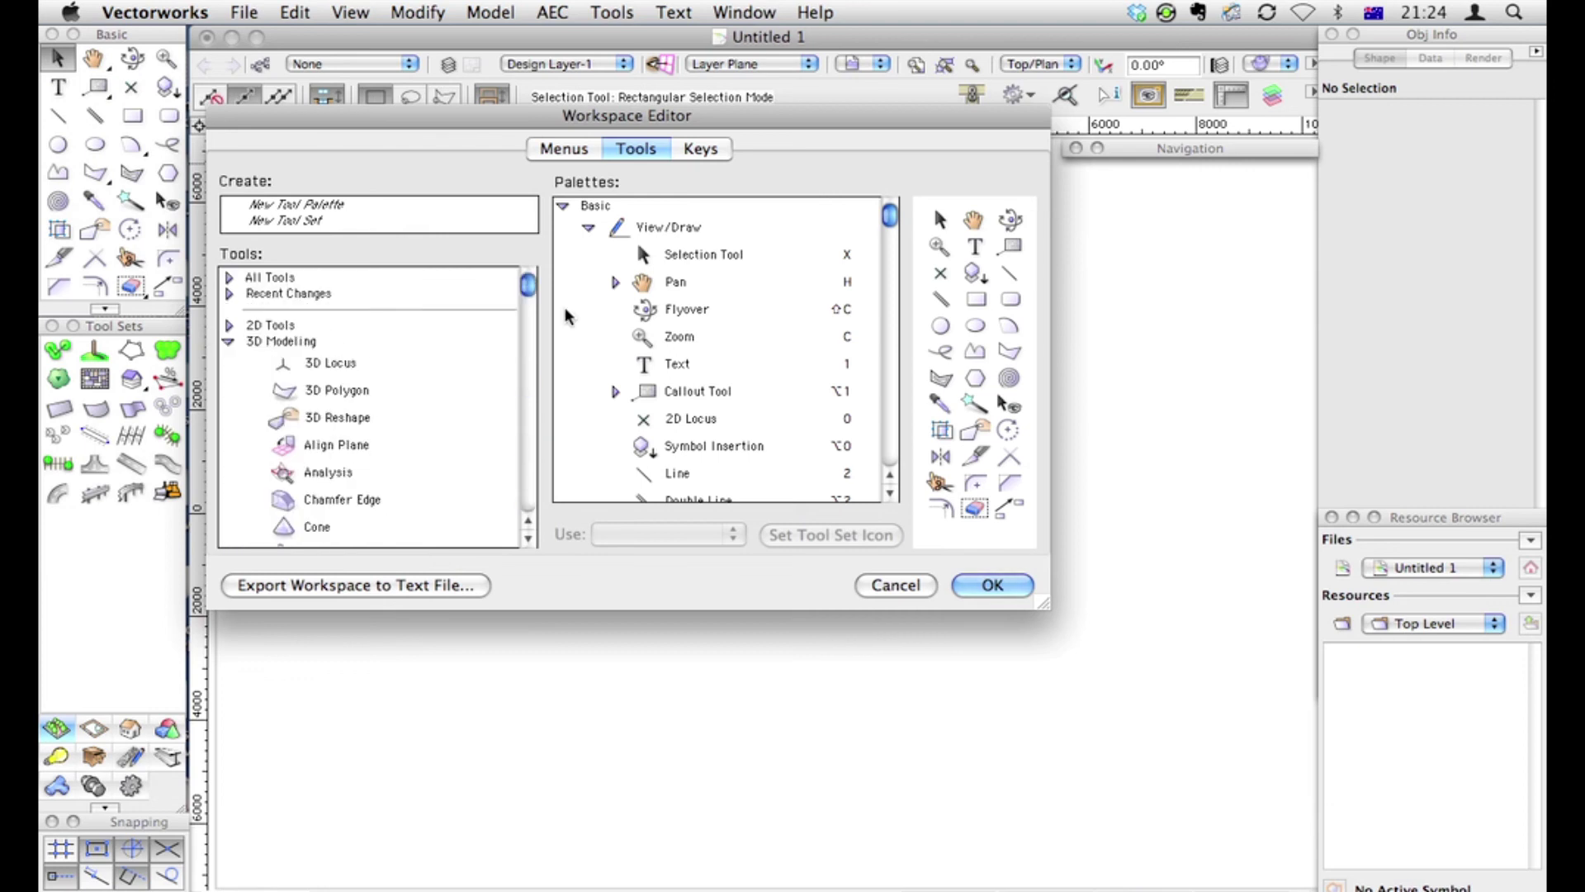
scroll(384, 507, "down", 1)
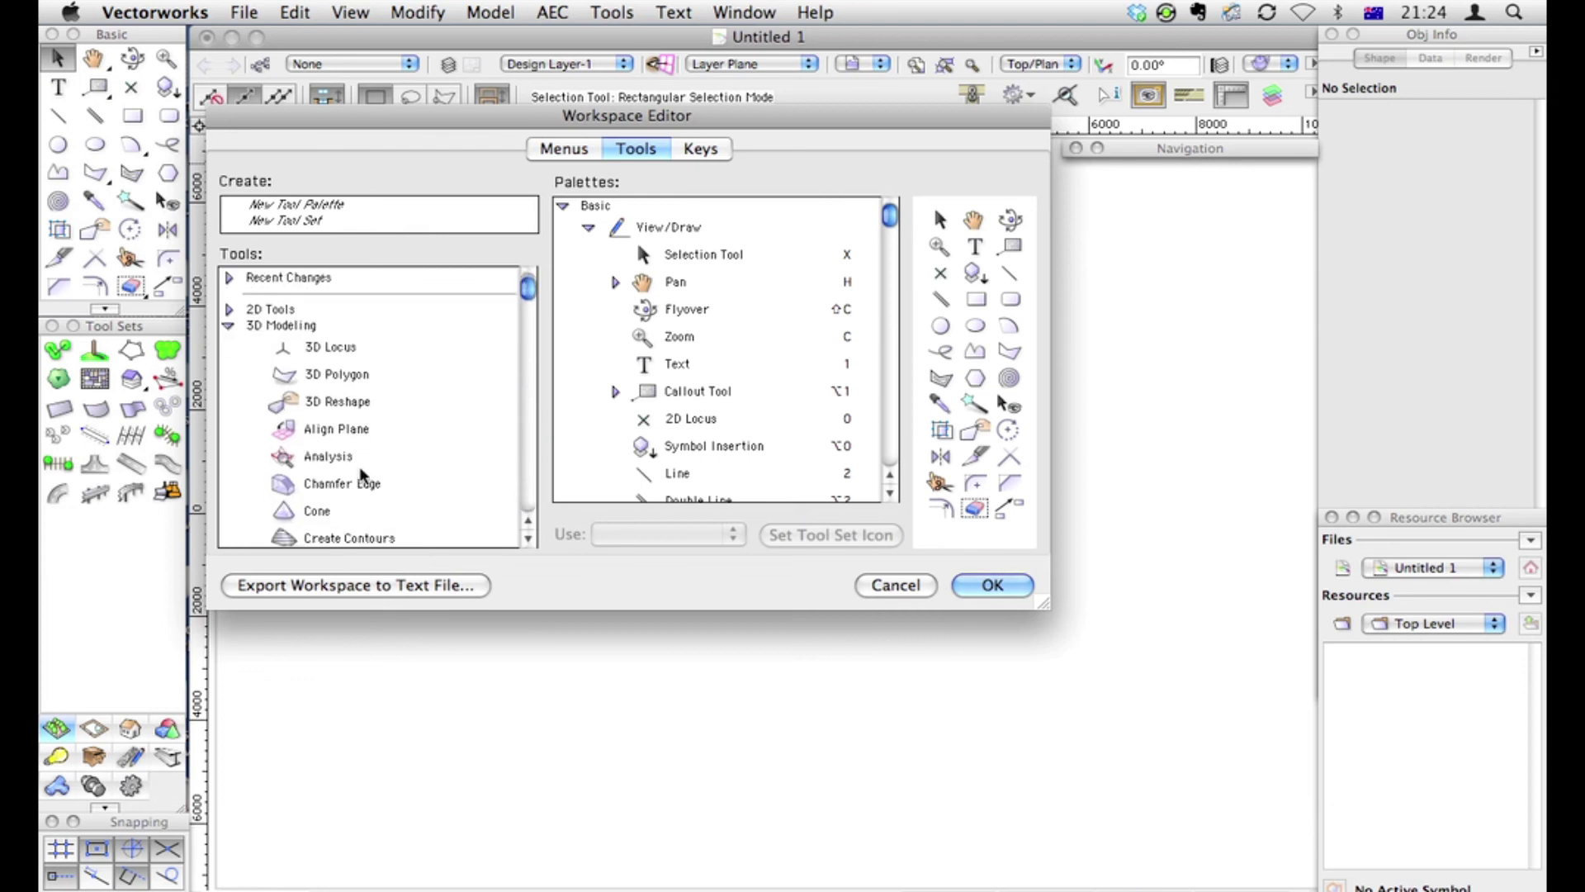
scroll(343, 446, "down", 1)
scroll(343, 446, "down", 6)
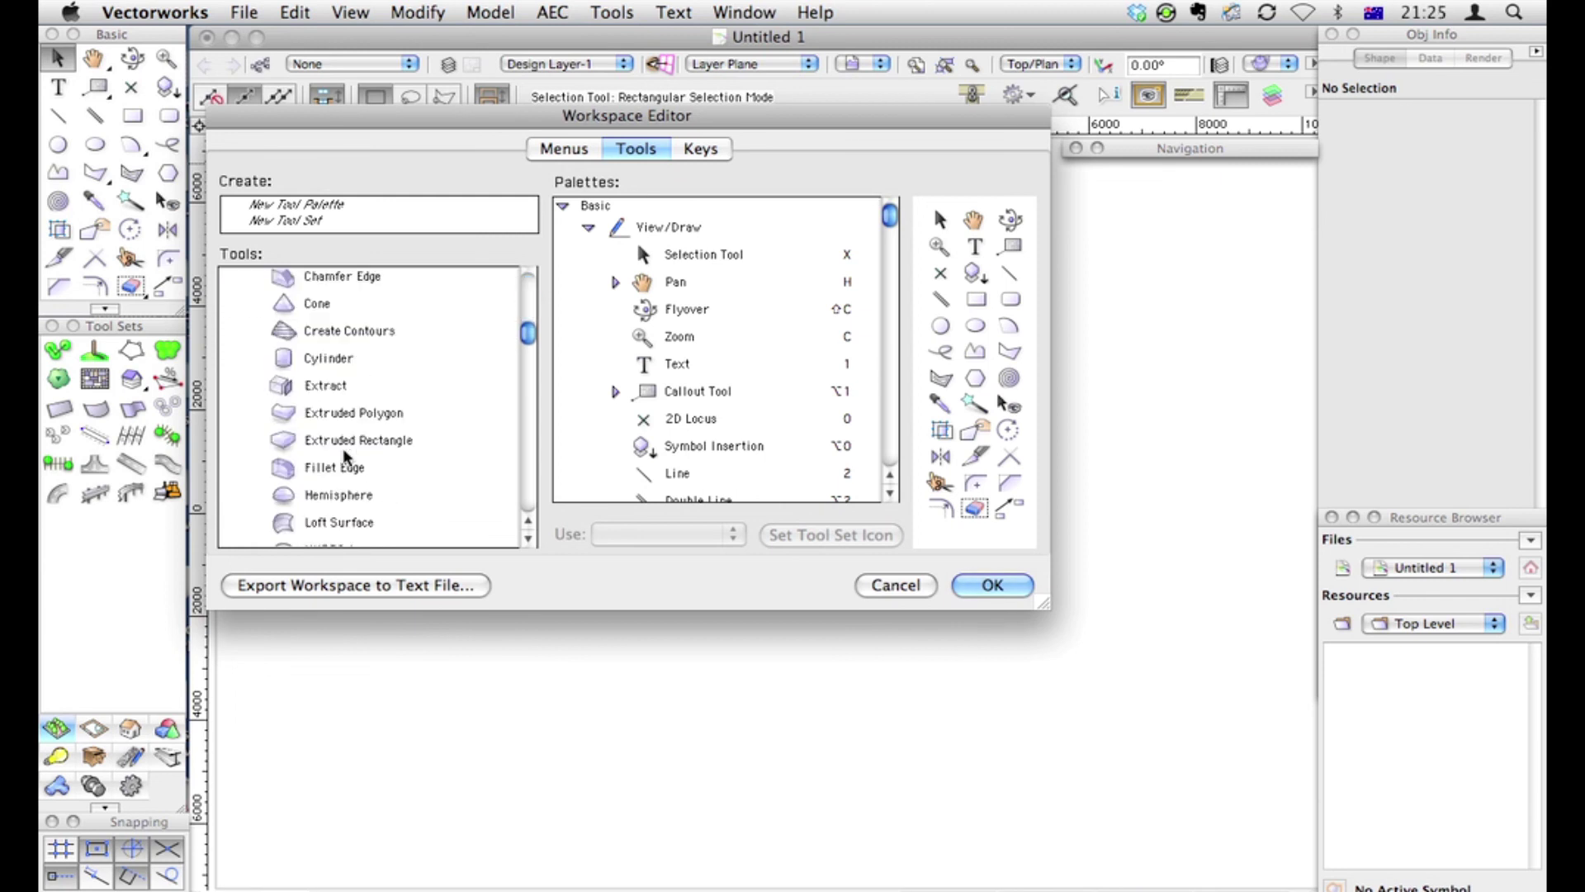
Place Set Working Plane in View/Draw as a standalone tool below Flyover and above Zoom
left_click_drag(343, 511, 579, 351)
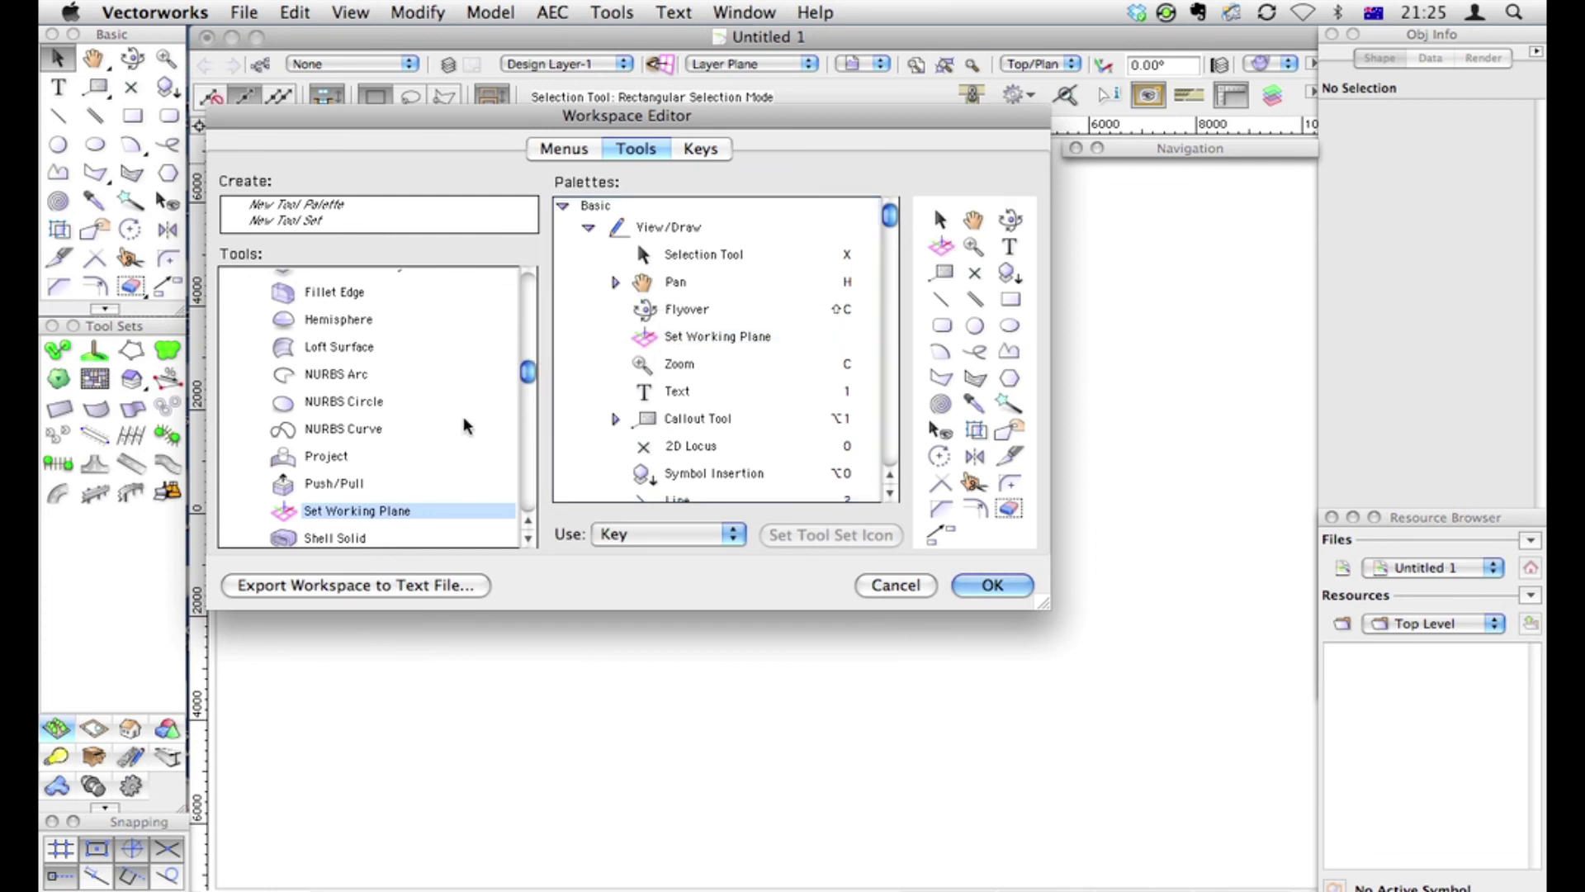
left_click_drag(679, 336, 703, 322)
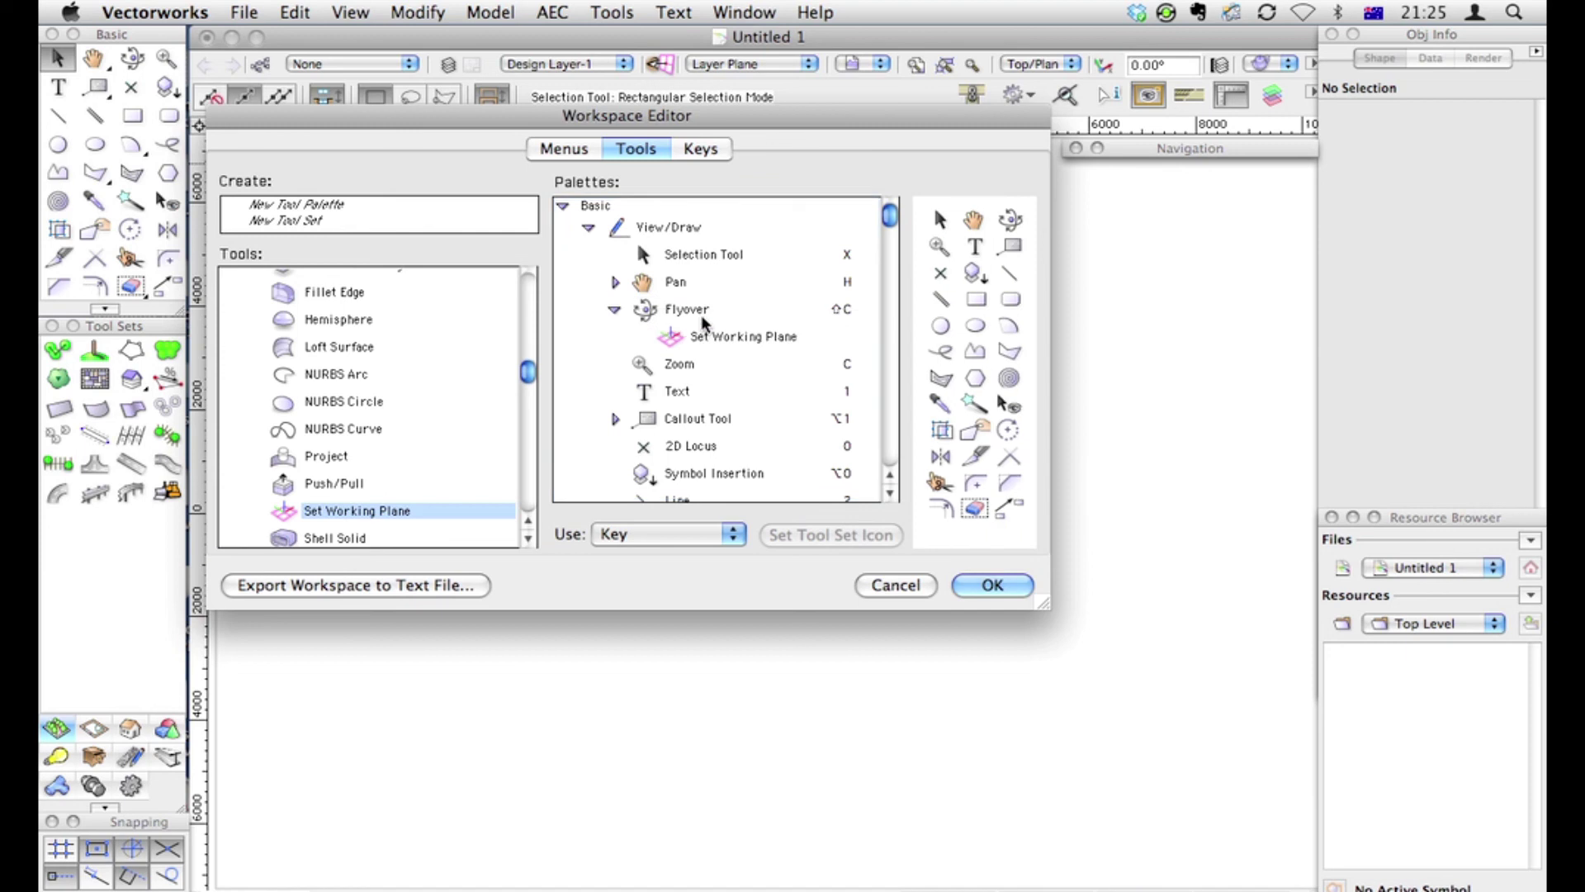
left_click(614, 310)
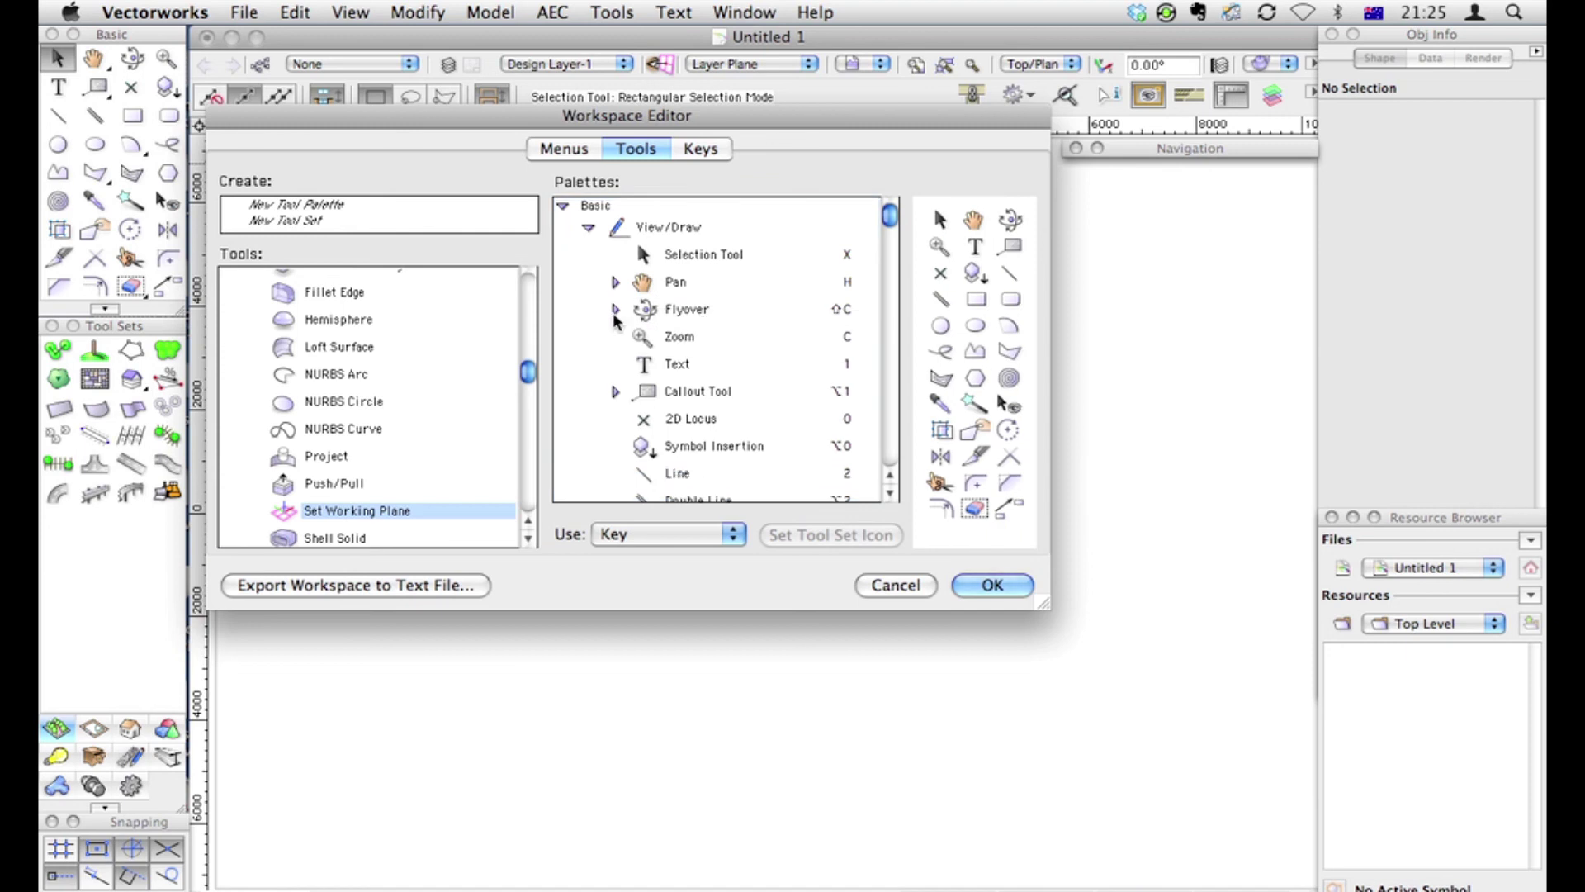
left_click(615, 309)
left_click_drag(740, 337, 622, 353)
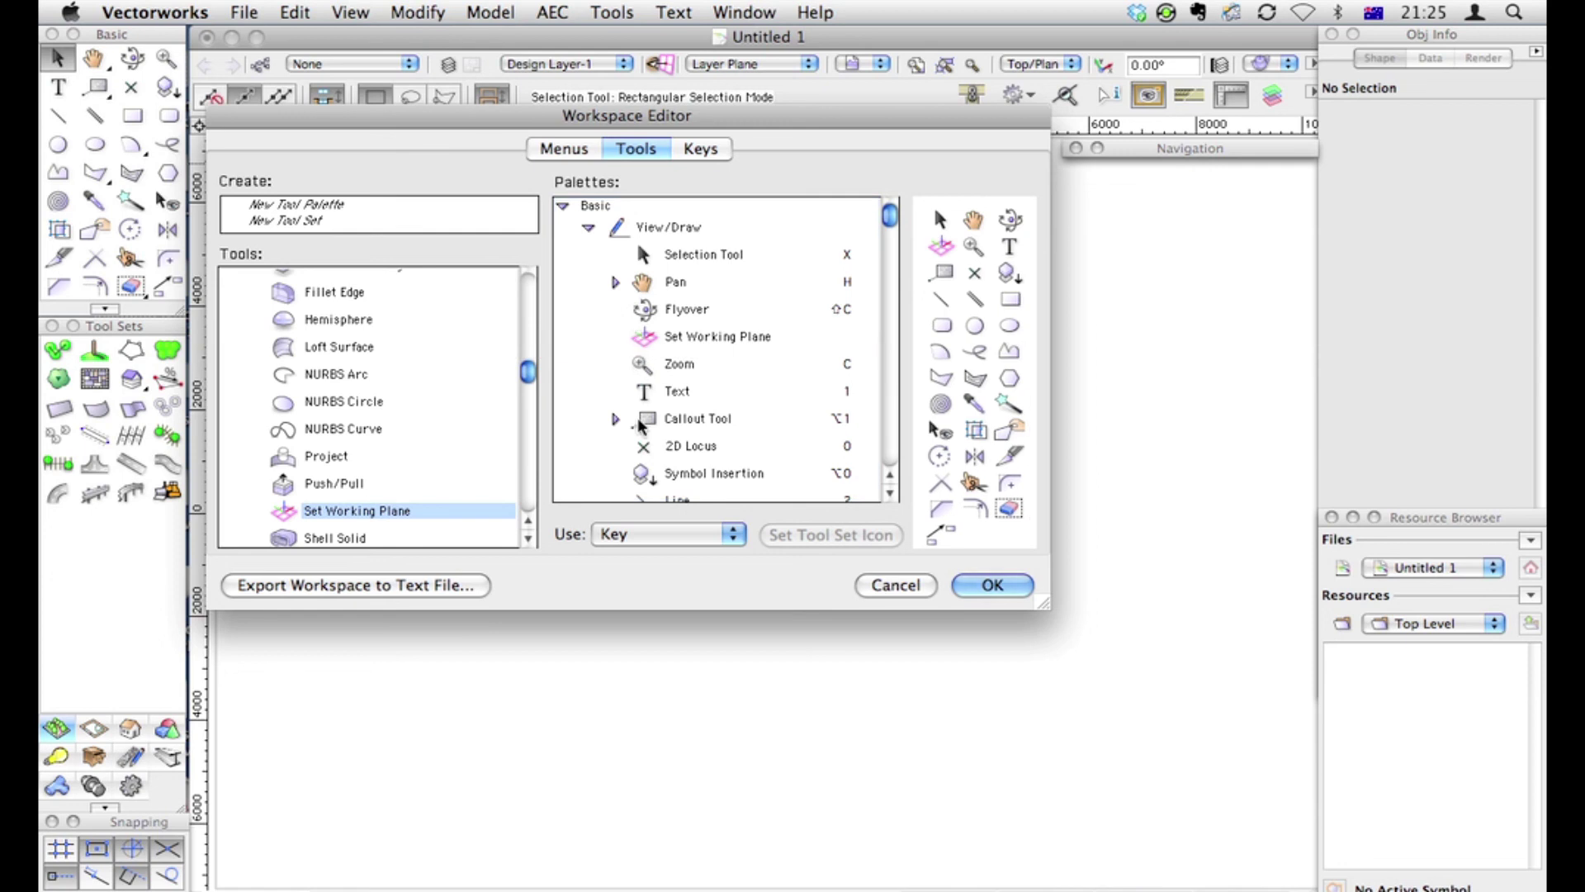
Add Extract and then Push/Pull to the View/Draw set after Set Working Plane
scroll(358, 533, "down", 4)
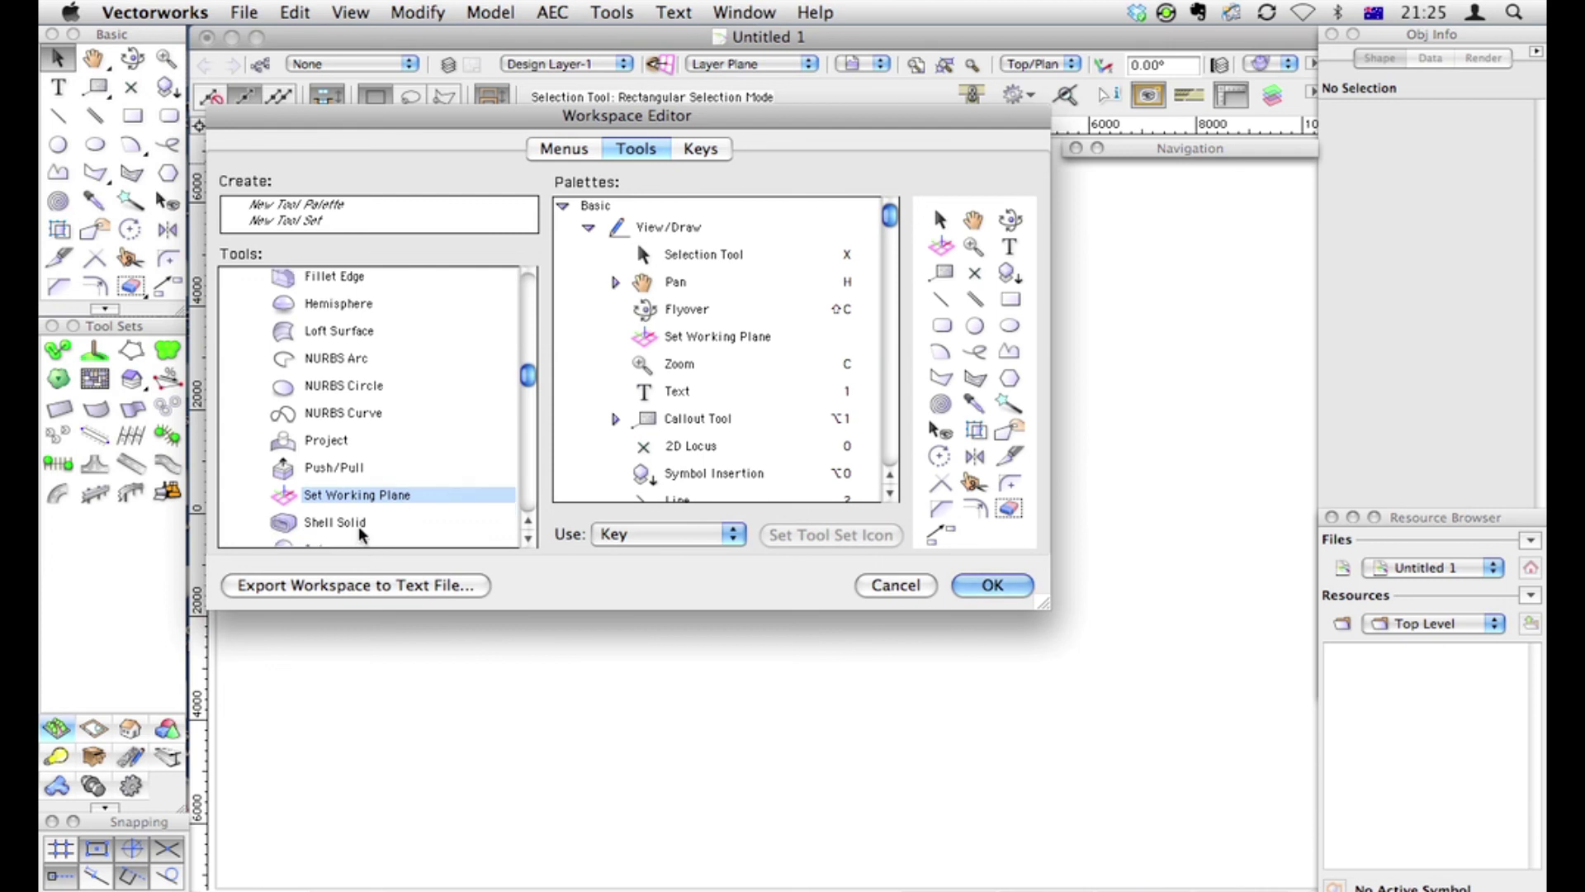
scroll(359, 523, "up", 7)
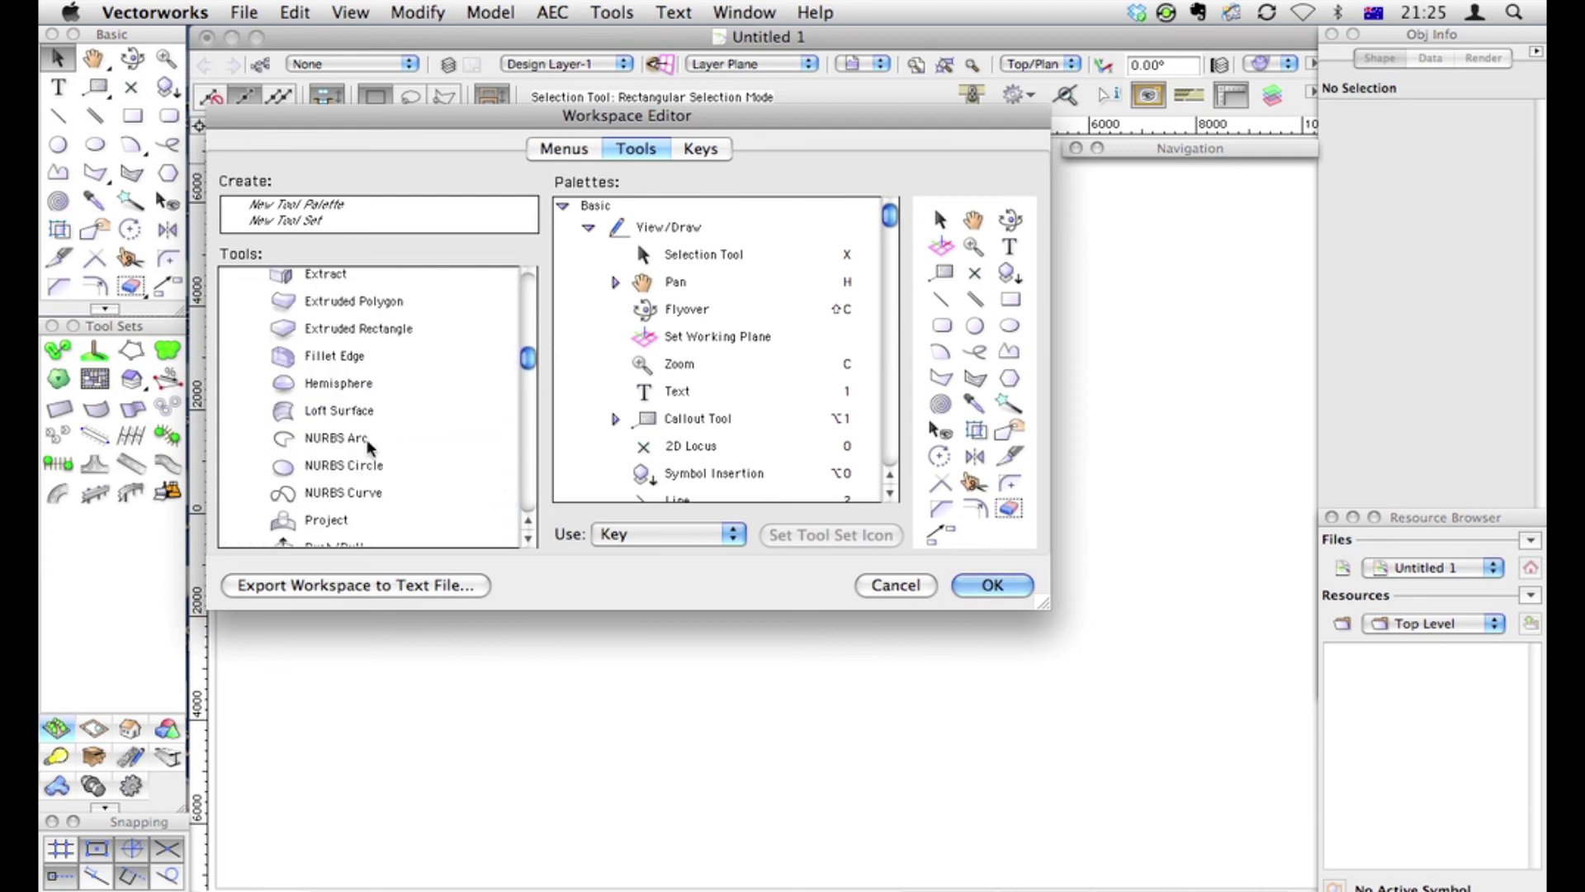
scroll(356, 393, "up", 3)
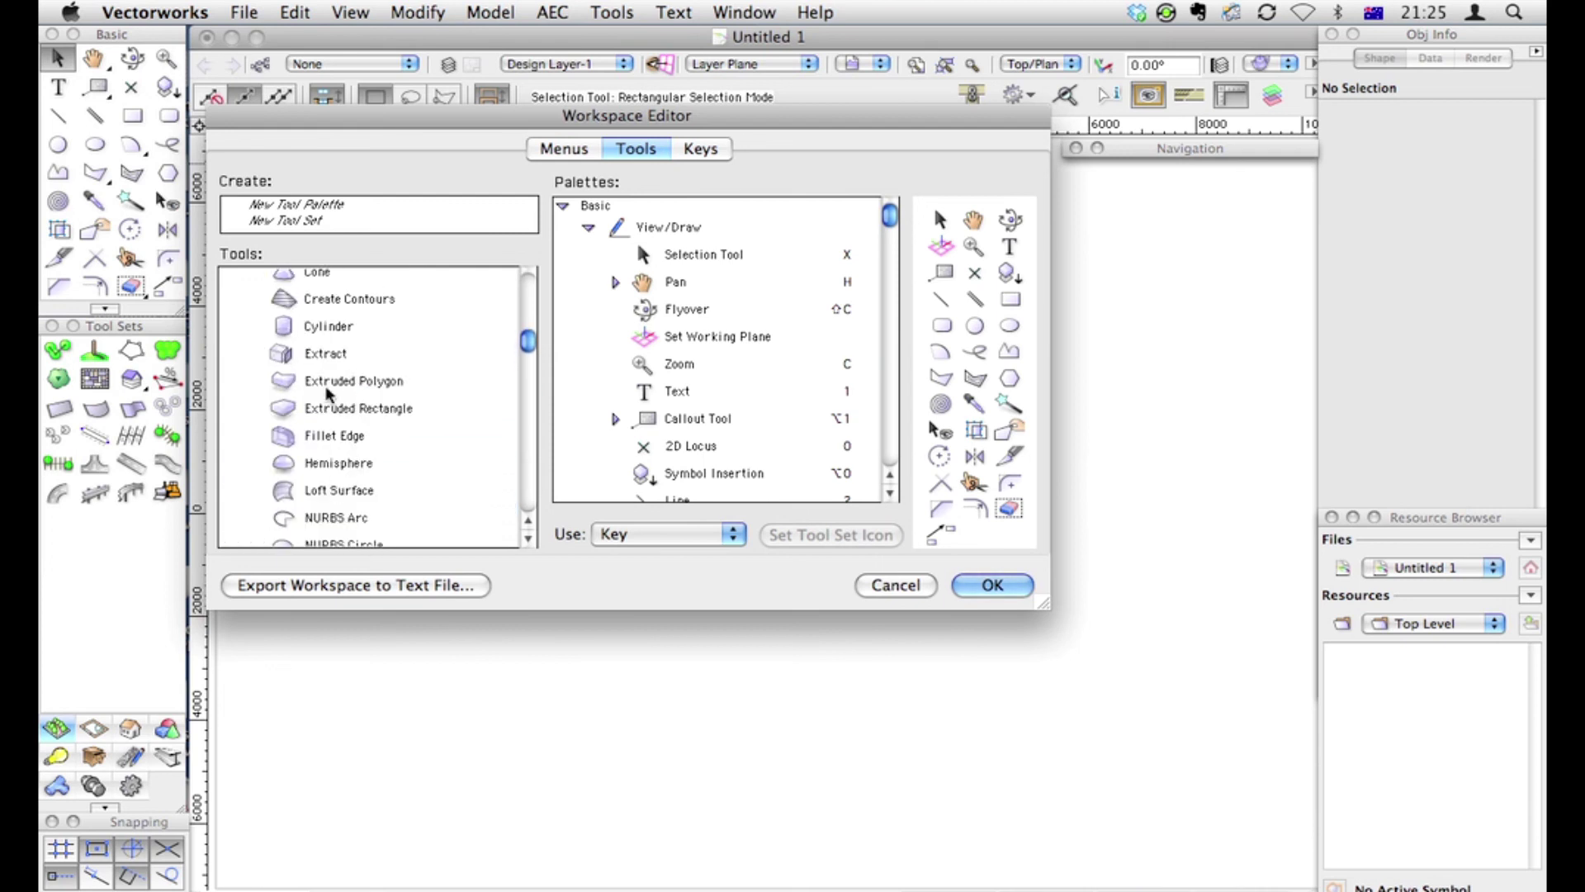
left_click_drag(323, 356, 617, 347)
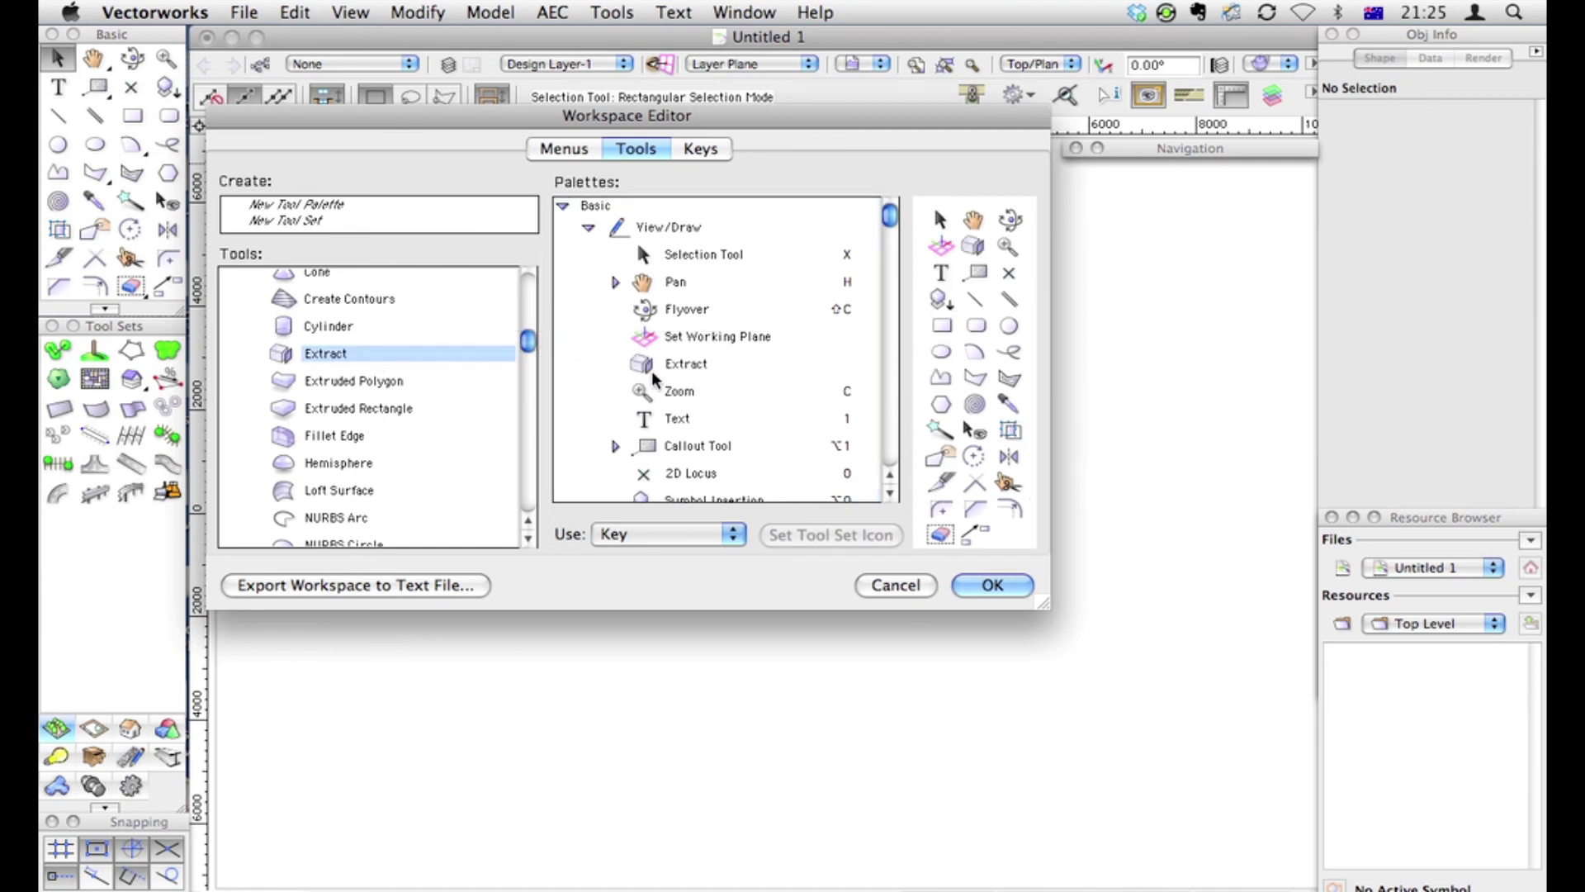
scroll(396, 373, "up", 5)
scroll(394, 373, "down", 7)
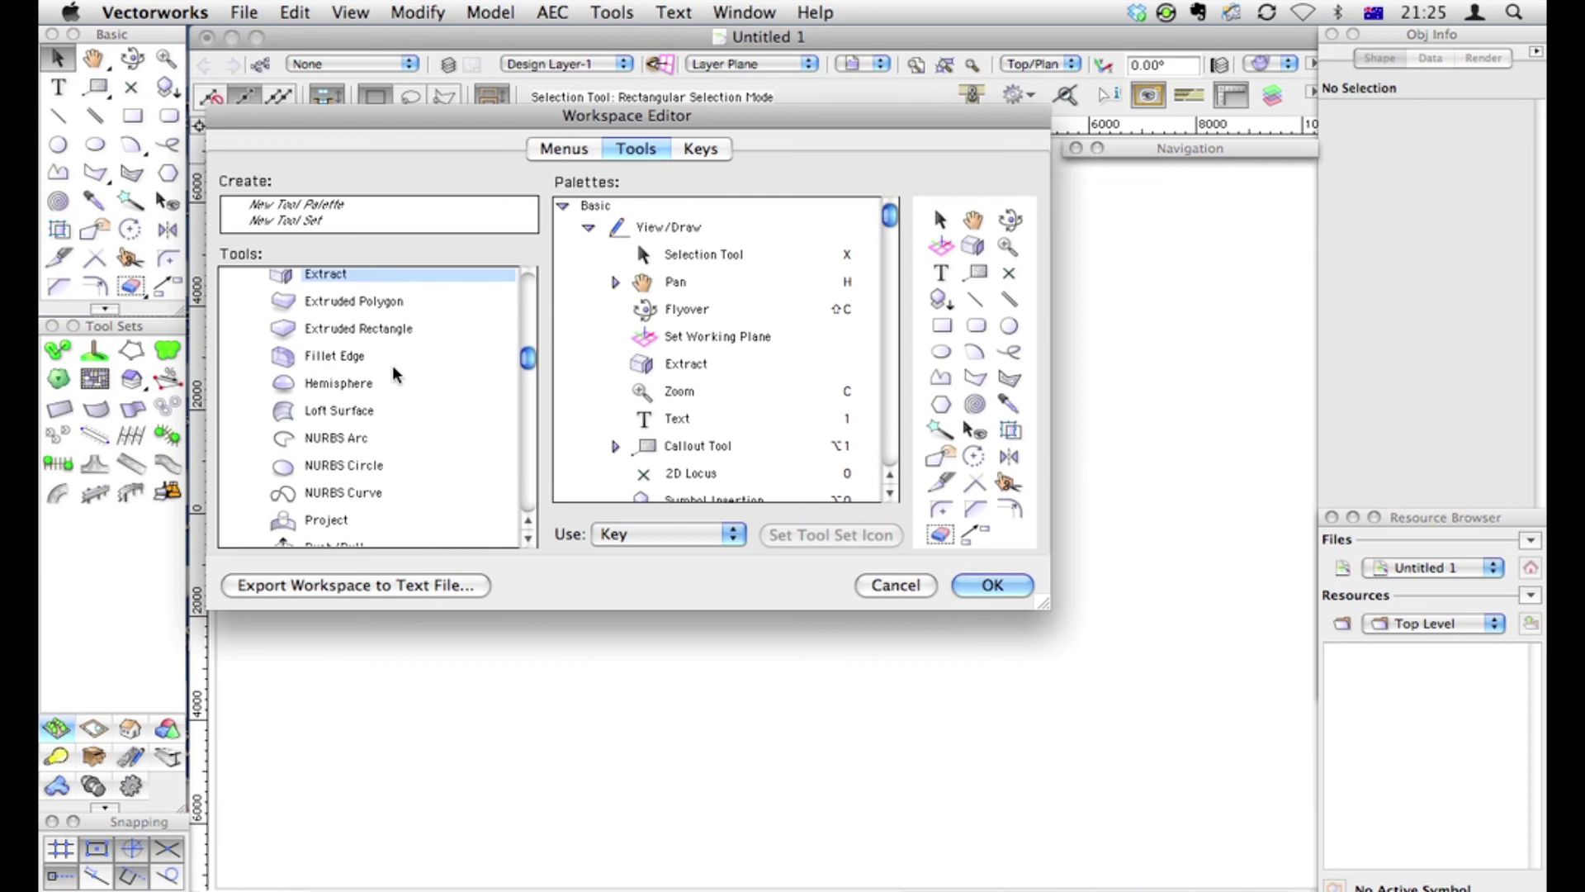
scroll(393, 370, "down", 1)
mouse_move(335, 531)
left_mouse_down()
mouse_move(506, 499)
mouse_move(531, 357)
mouse_move(587, 377)
left_mouse_up()
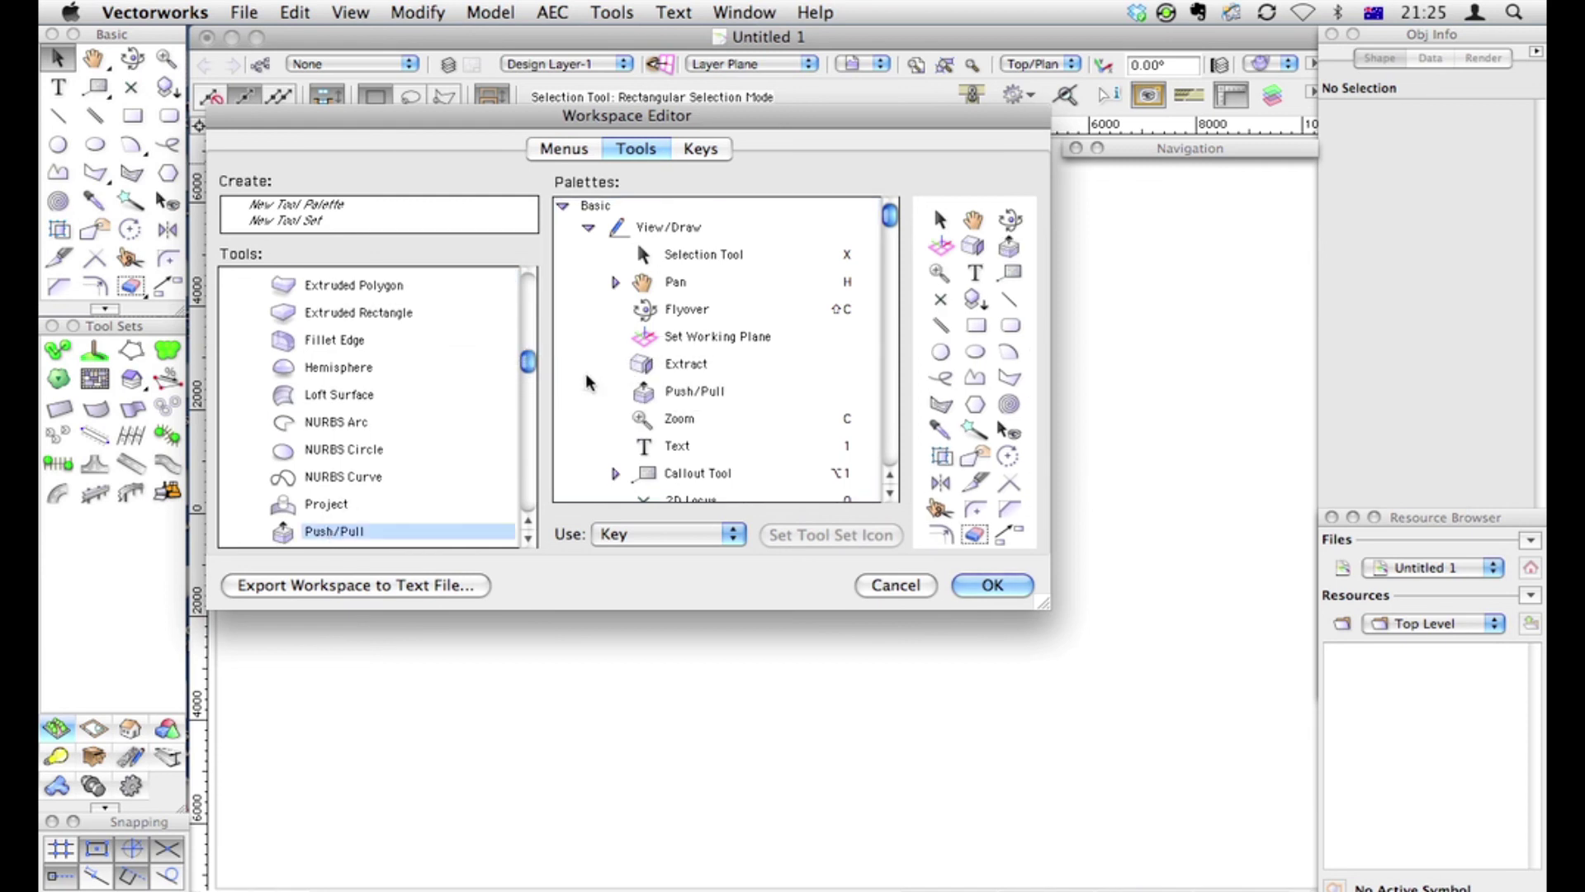
Group the Zoom tool under Pan in the View/Draw set
left_click(666, 420)
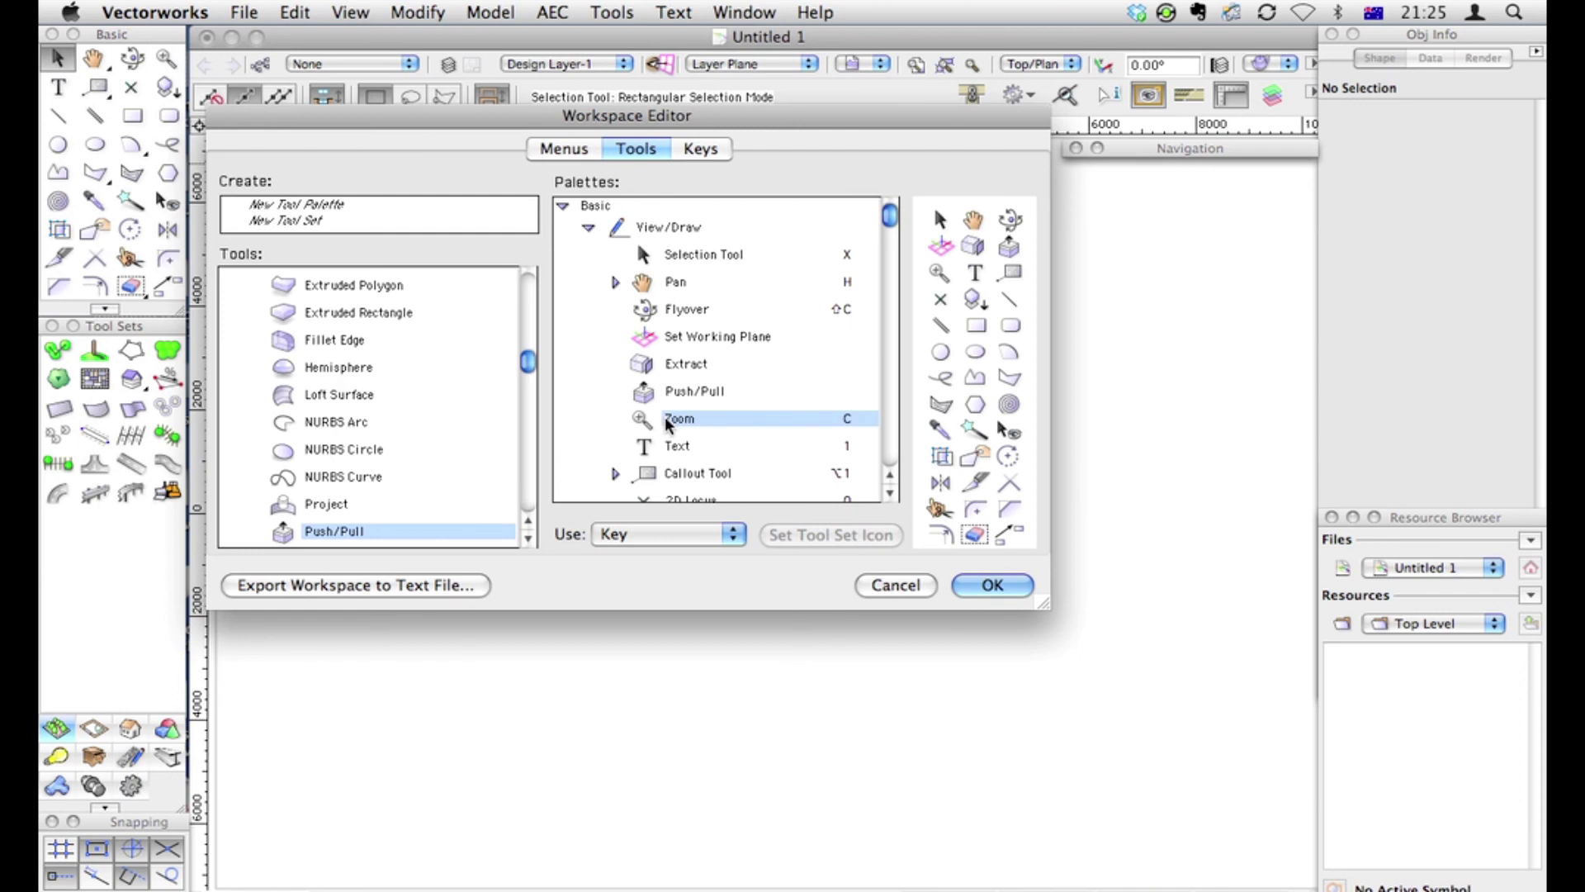
left_click_drag(667, 419, 650, 284)
left_click(614, 284)
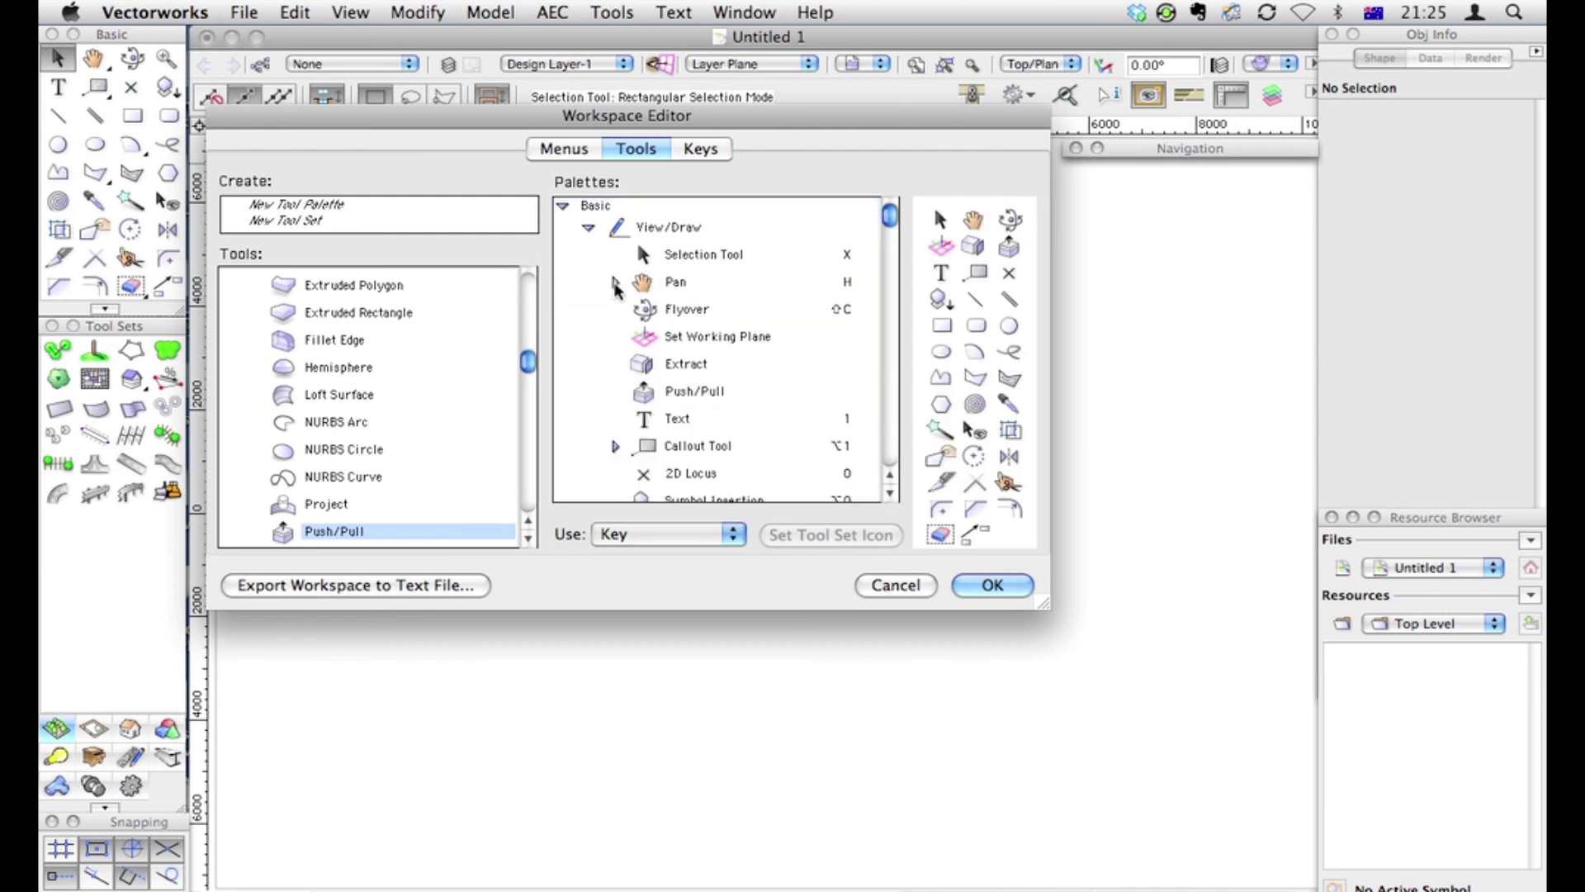
left_click(614, 283)
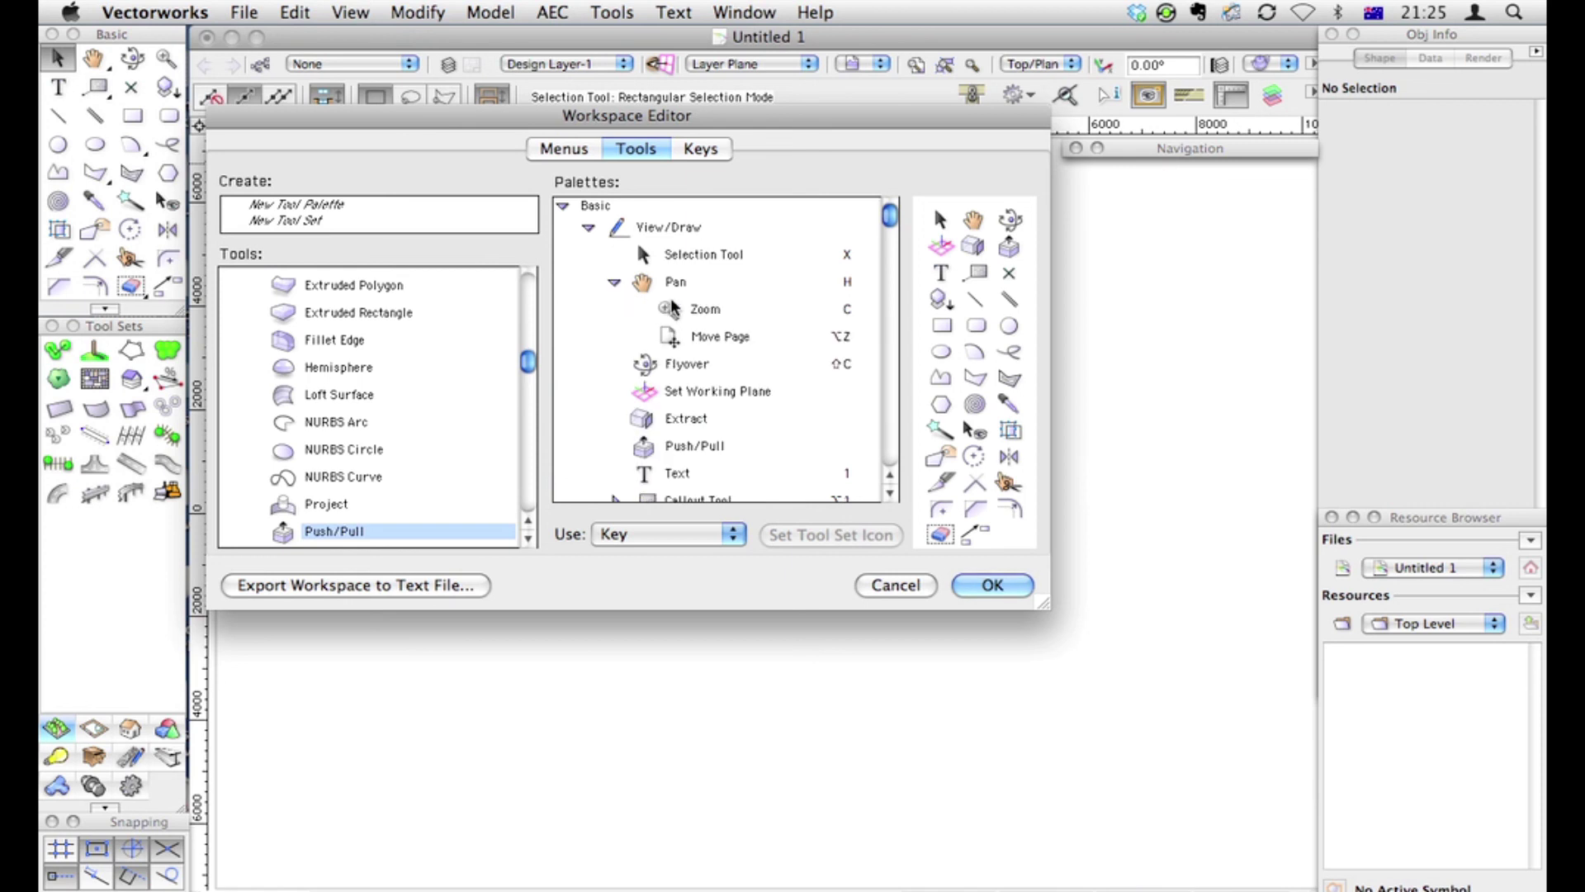
Clear Move Page's keyboard shortcut and remove it from the Pan group
left_click(808, 308)
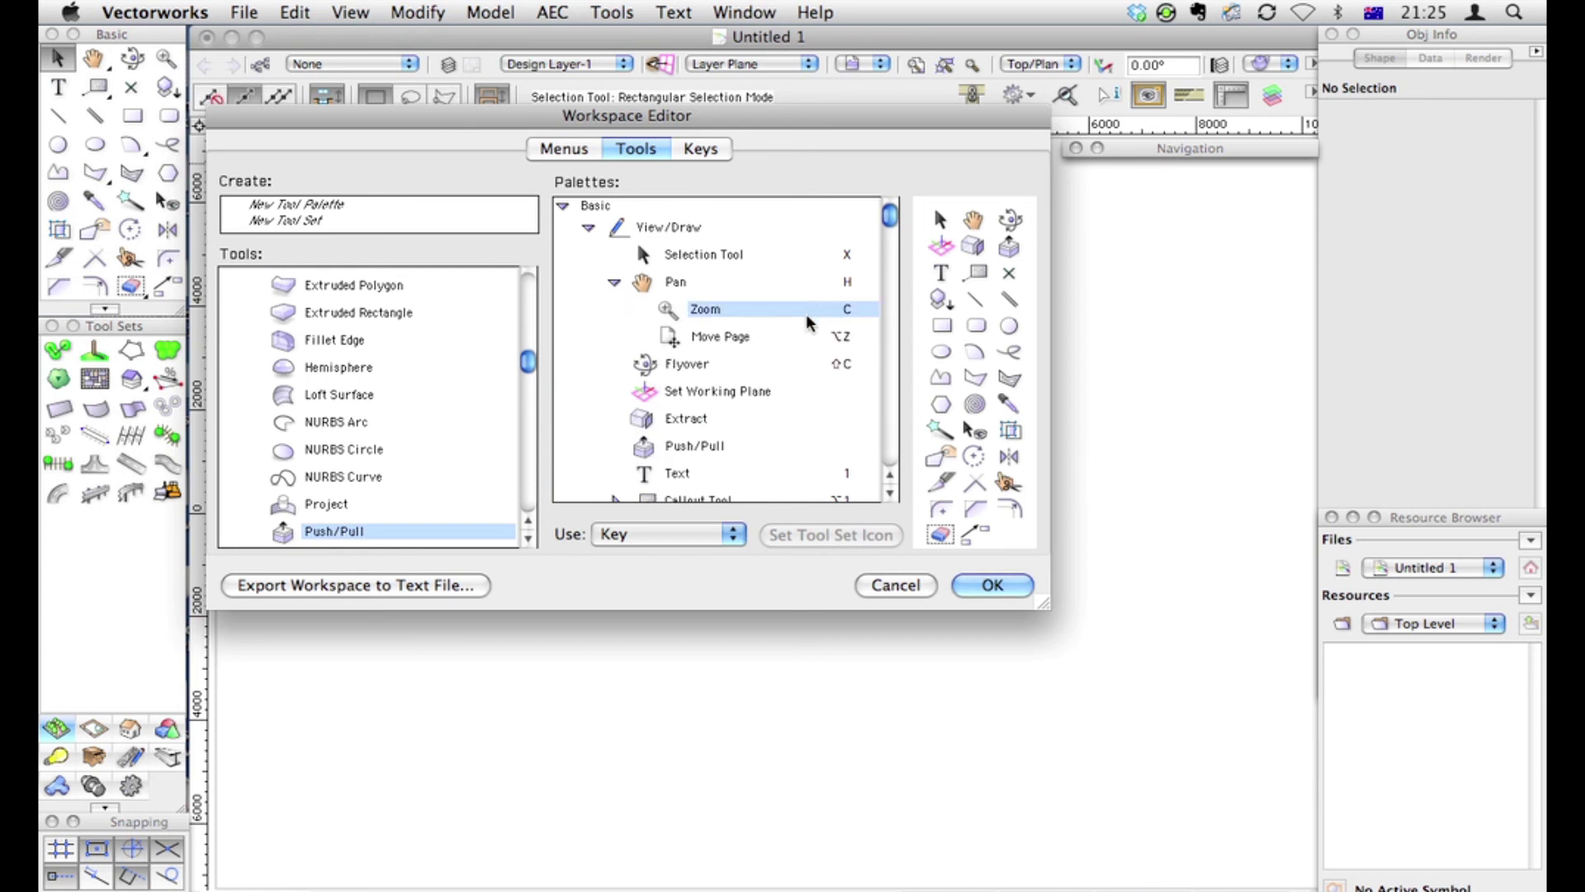
left_click(710, 338)
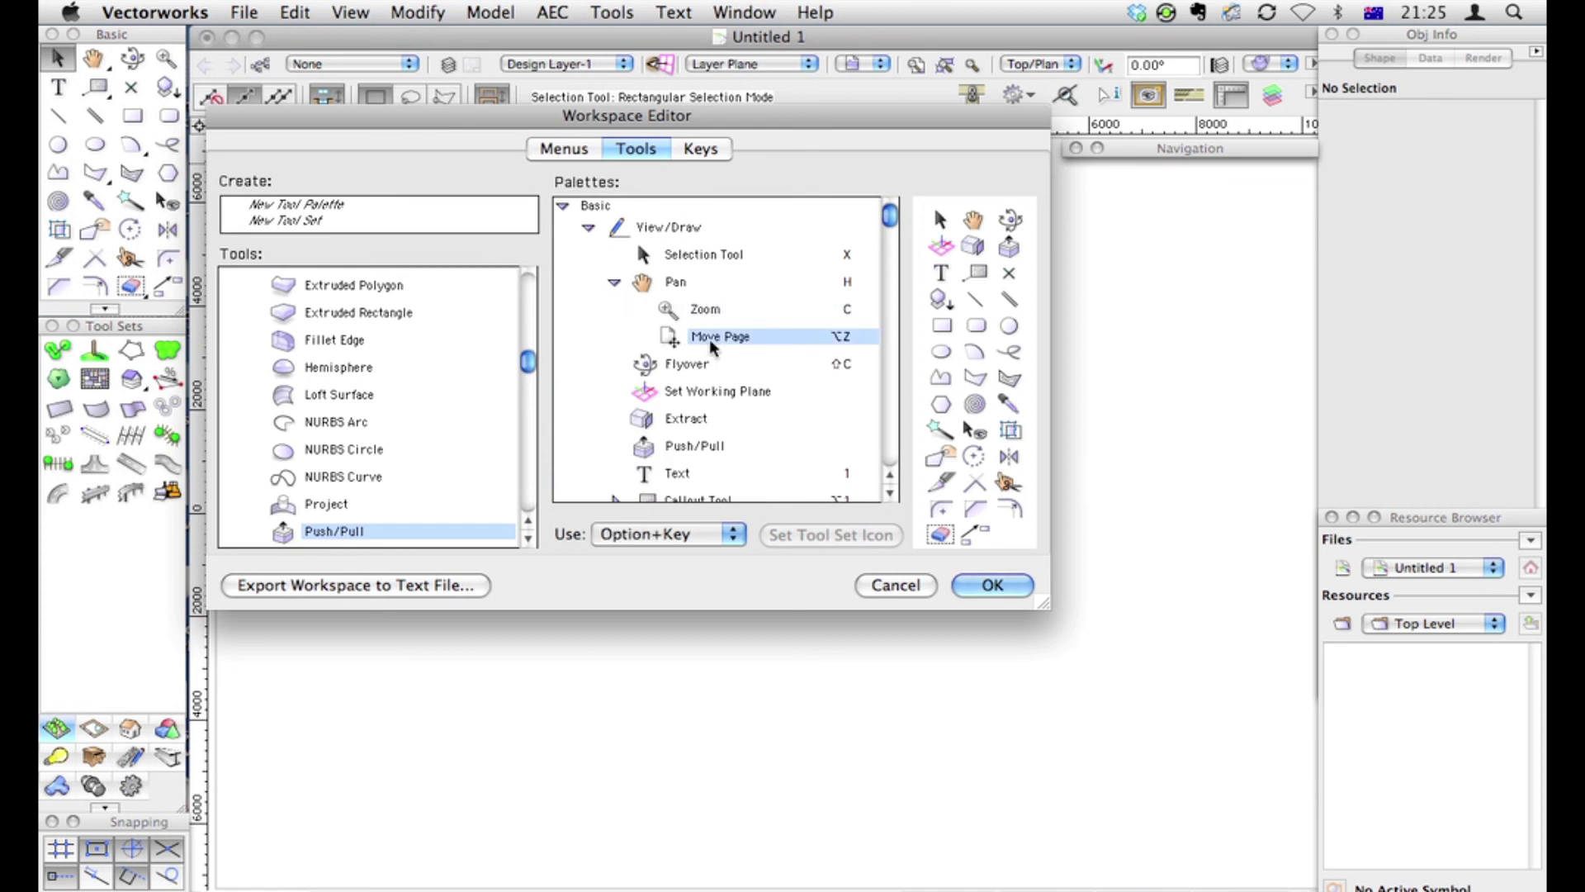
key("BackSpace")
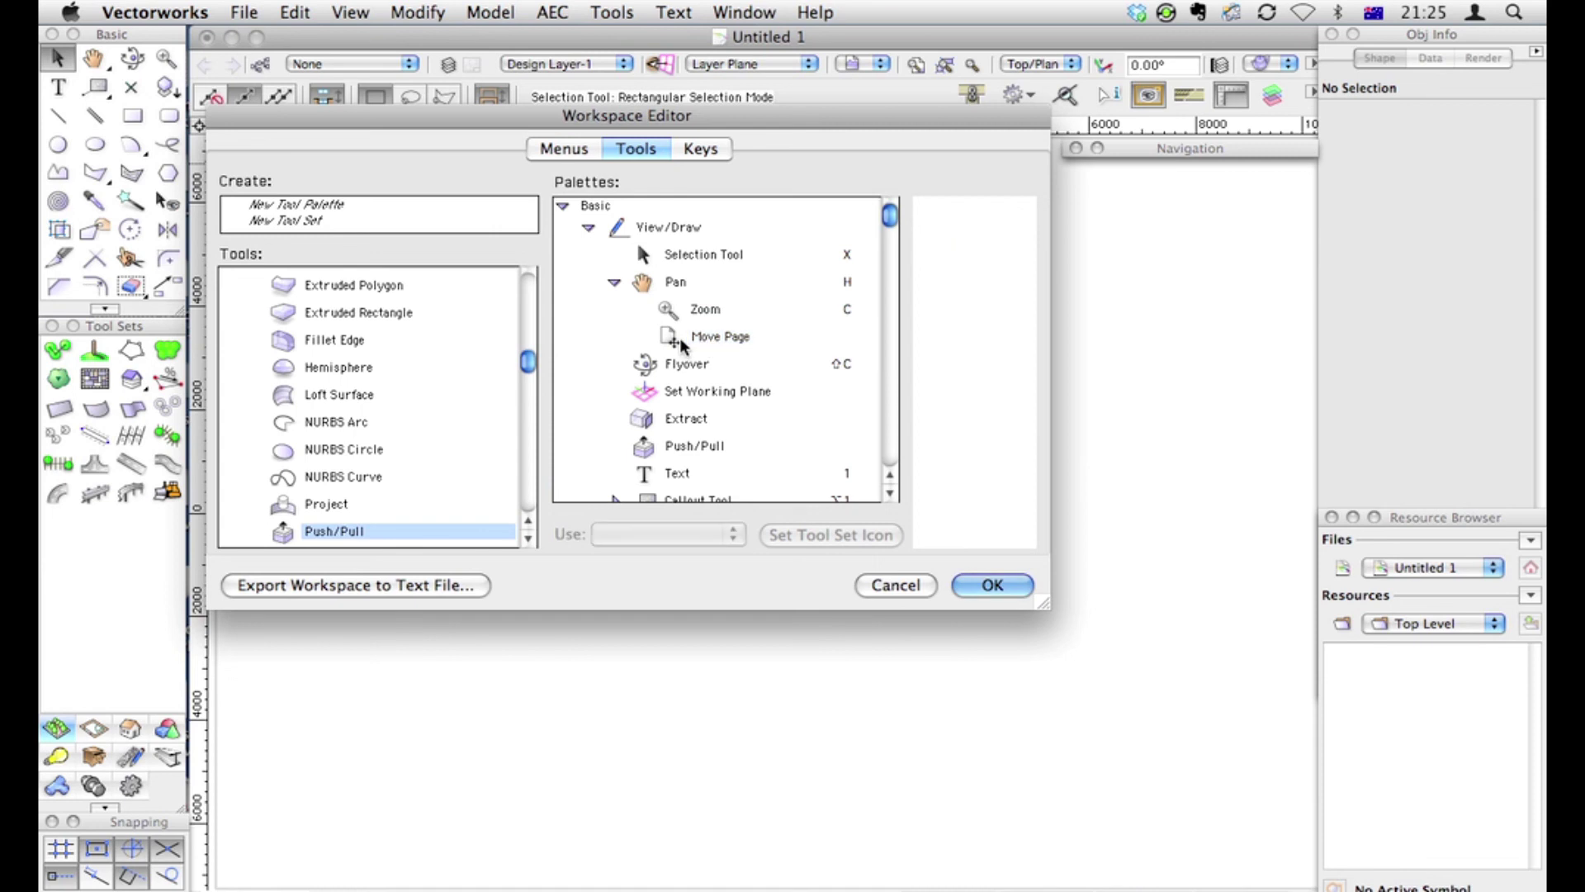
left_click(696, 338)
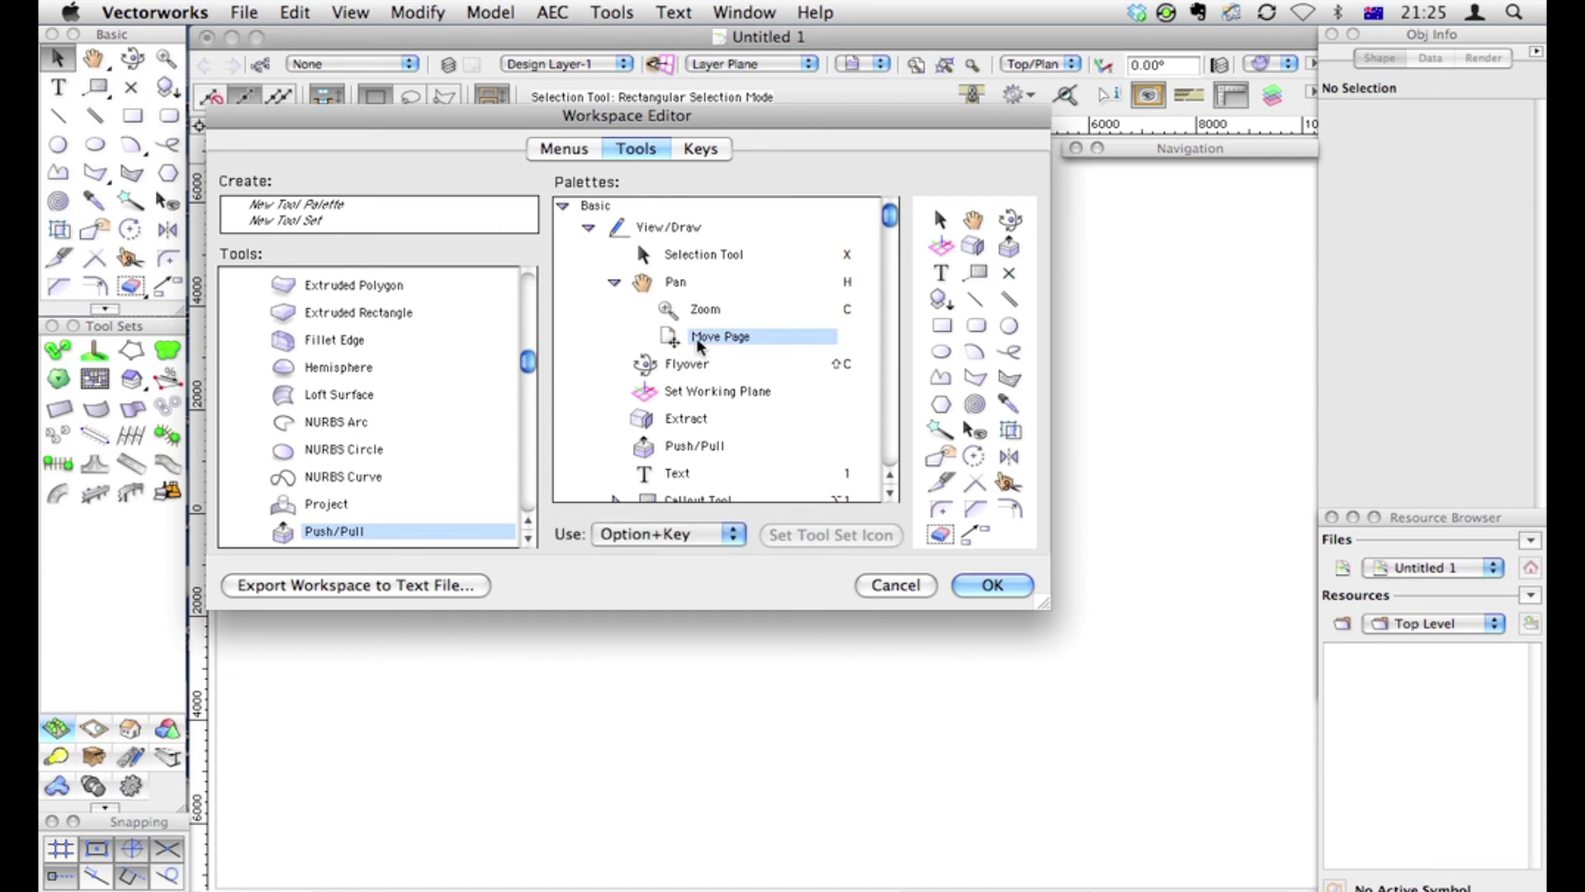
key("BackSpace")
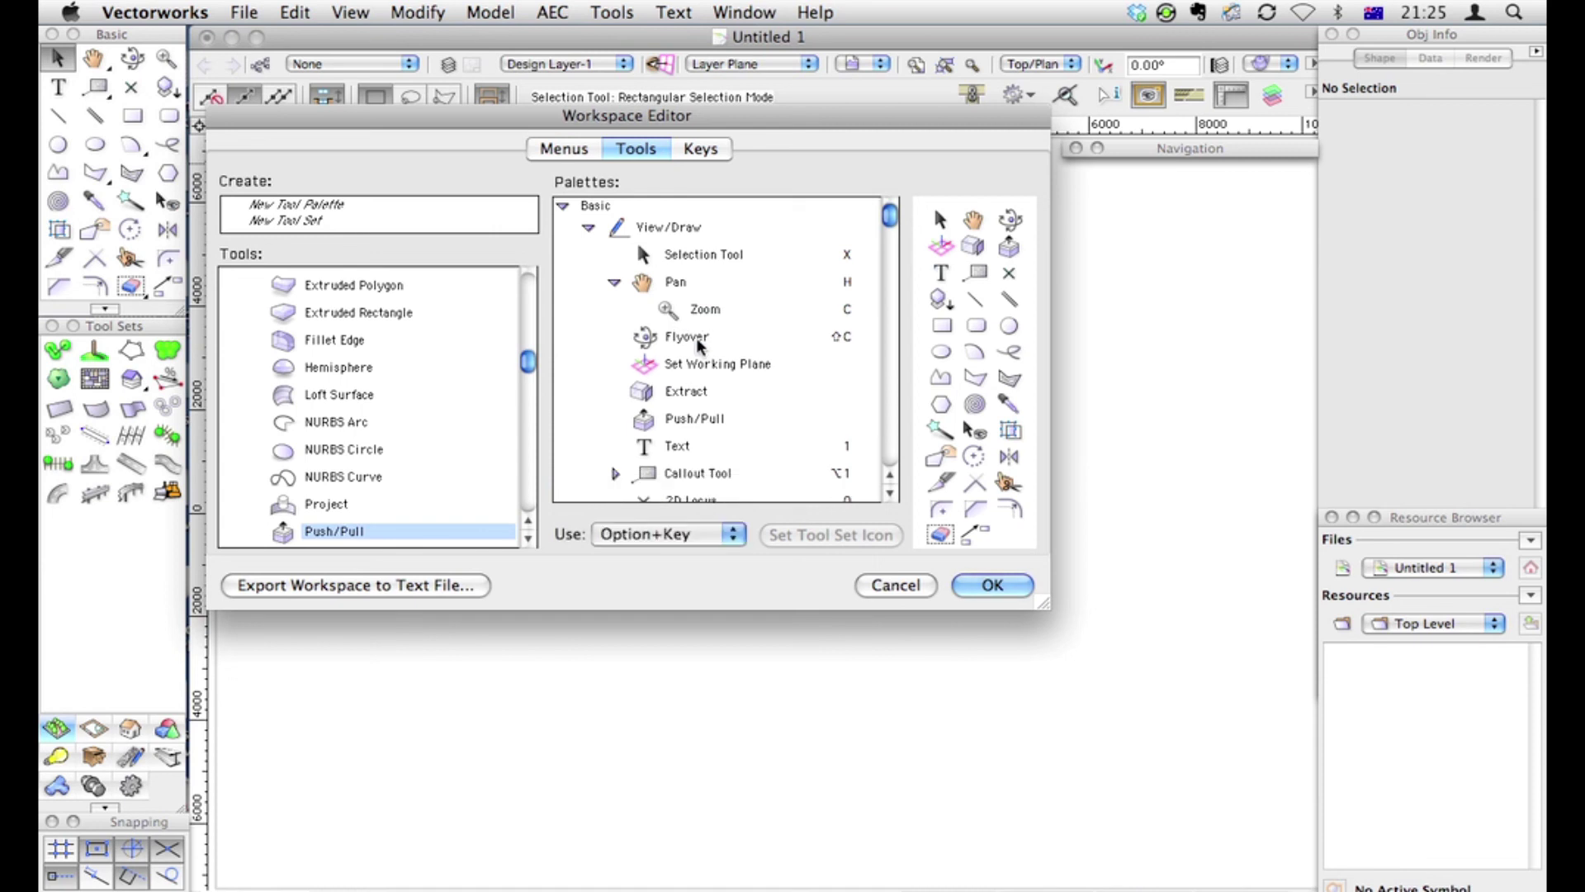
left_click(615, 281)
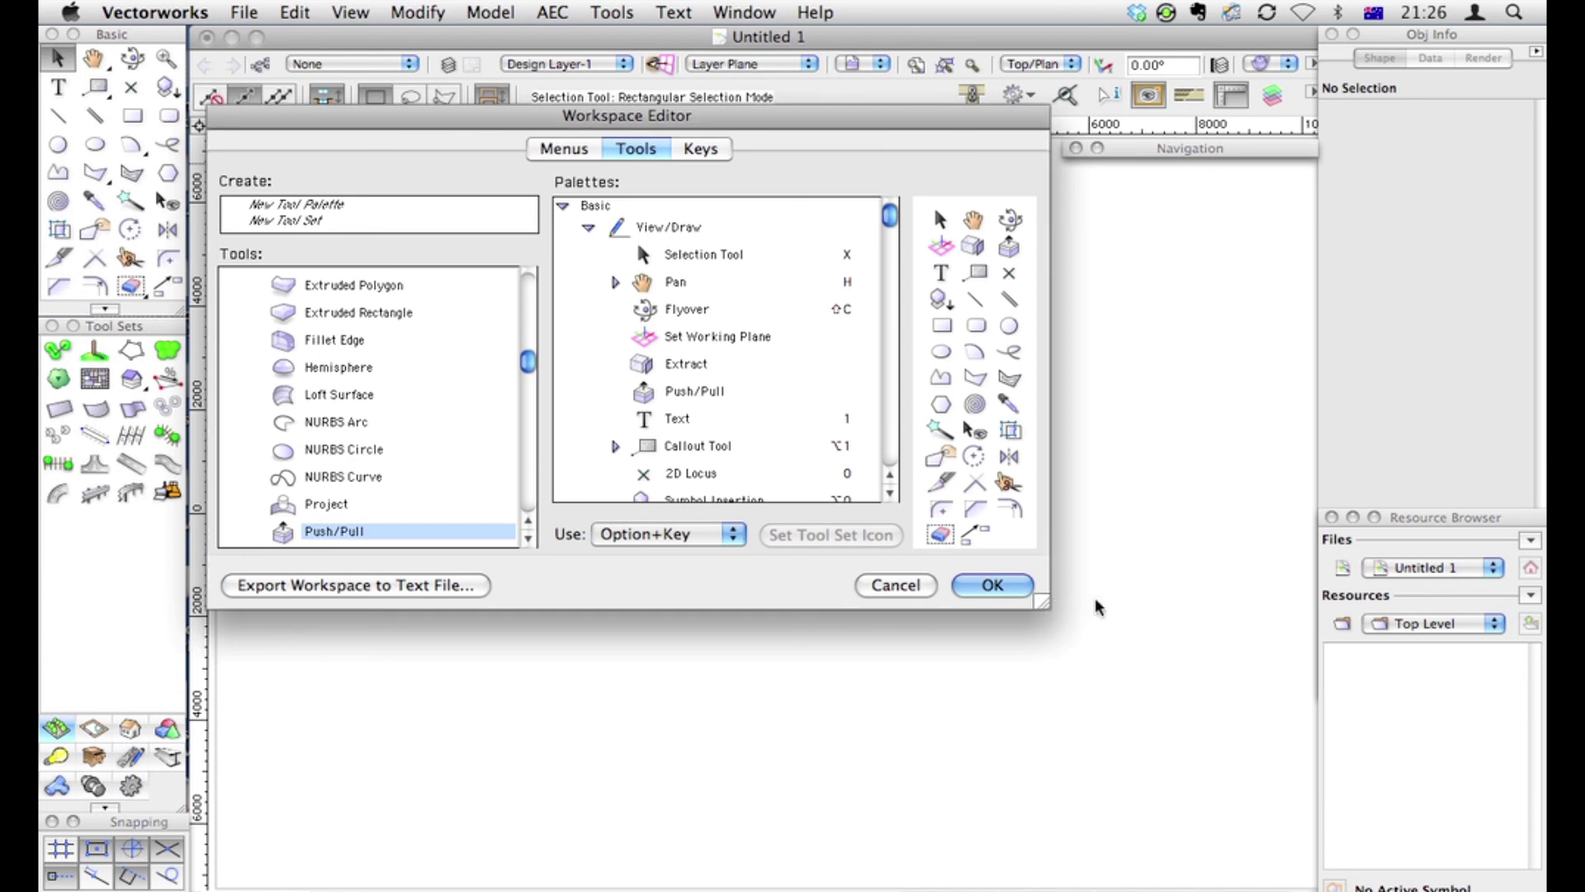
Enlarge the editor, then group Double Line under Line and Rounded Rectangle under Rectangle
left_click_drag(1046, 607, 1067, 704)
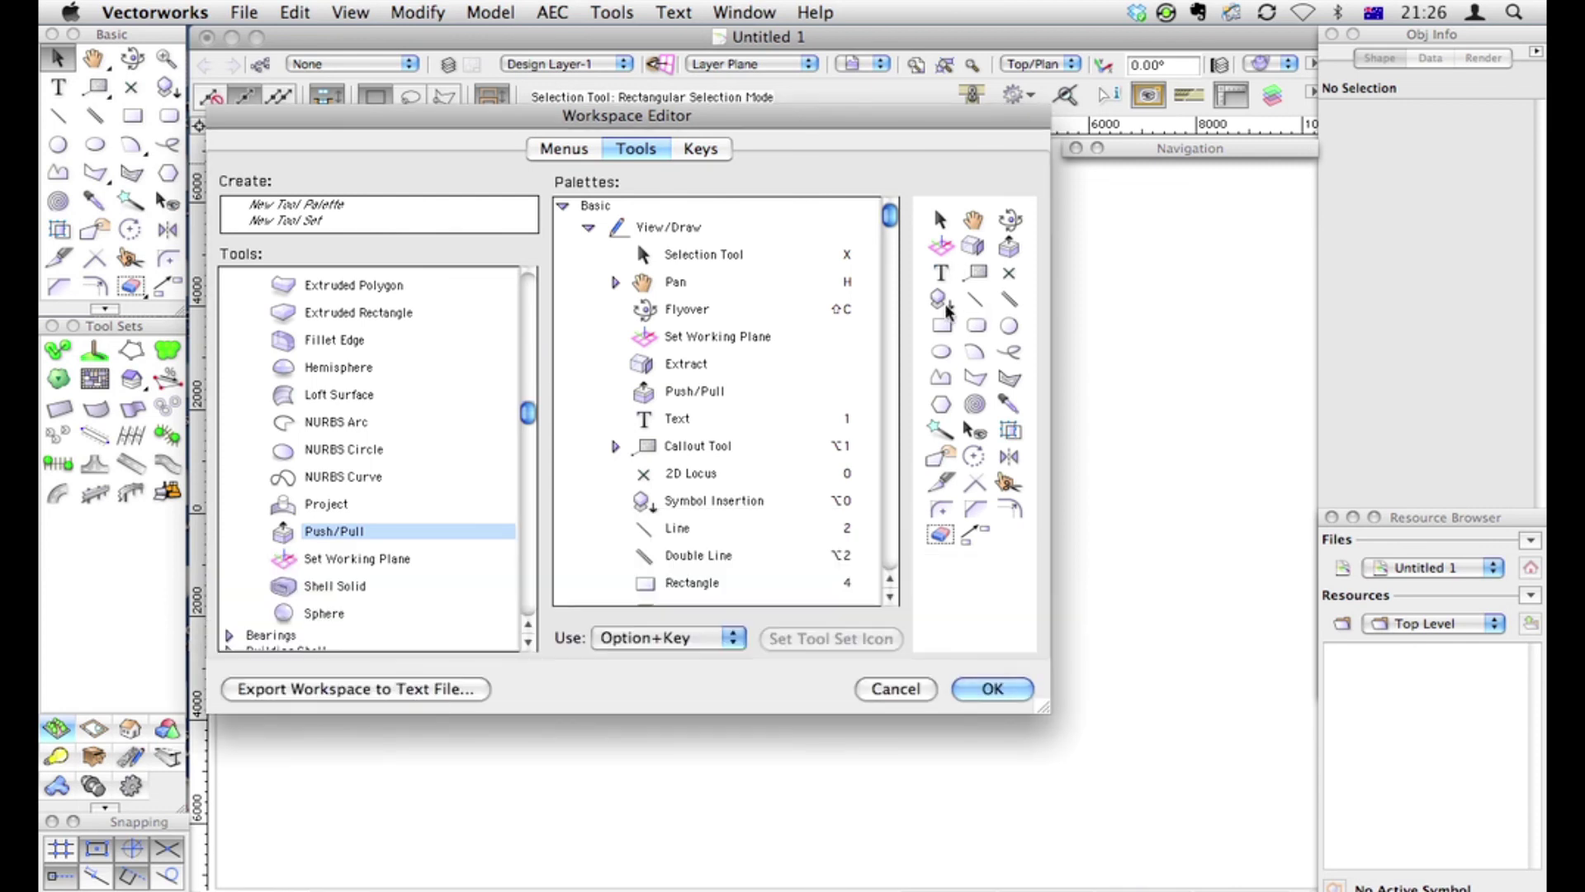
left_click_drag(676, 556, 673, 536)
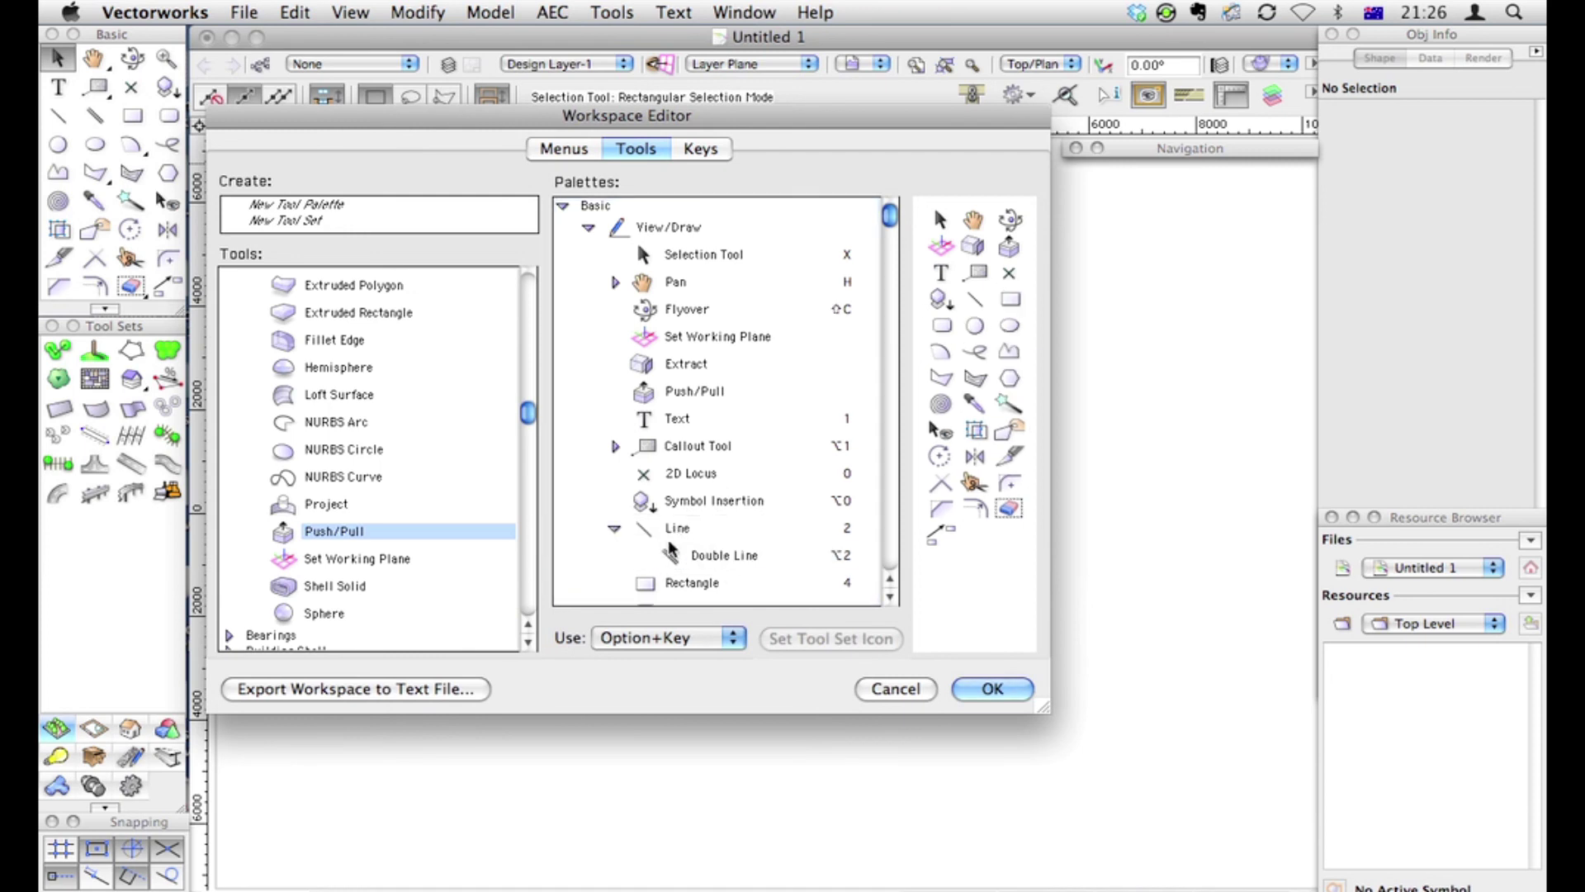
left_click(616, 529)
scroll(660, 545, "down", 2)
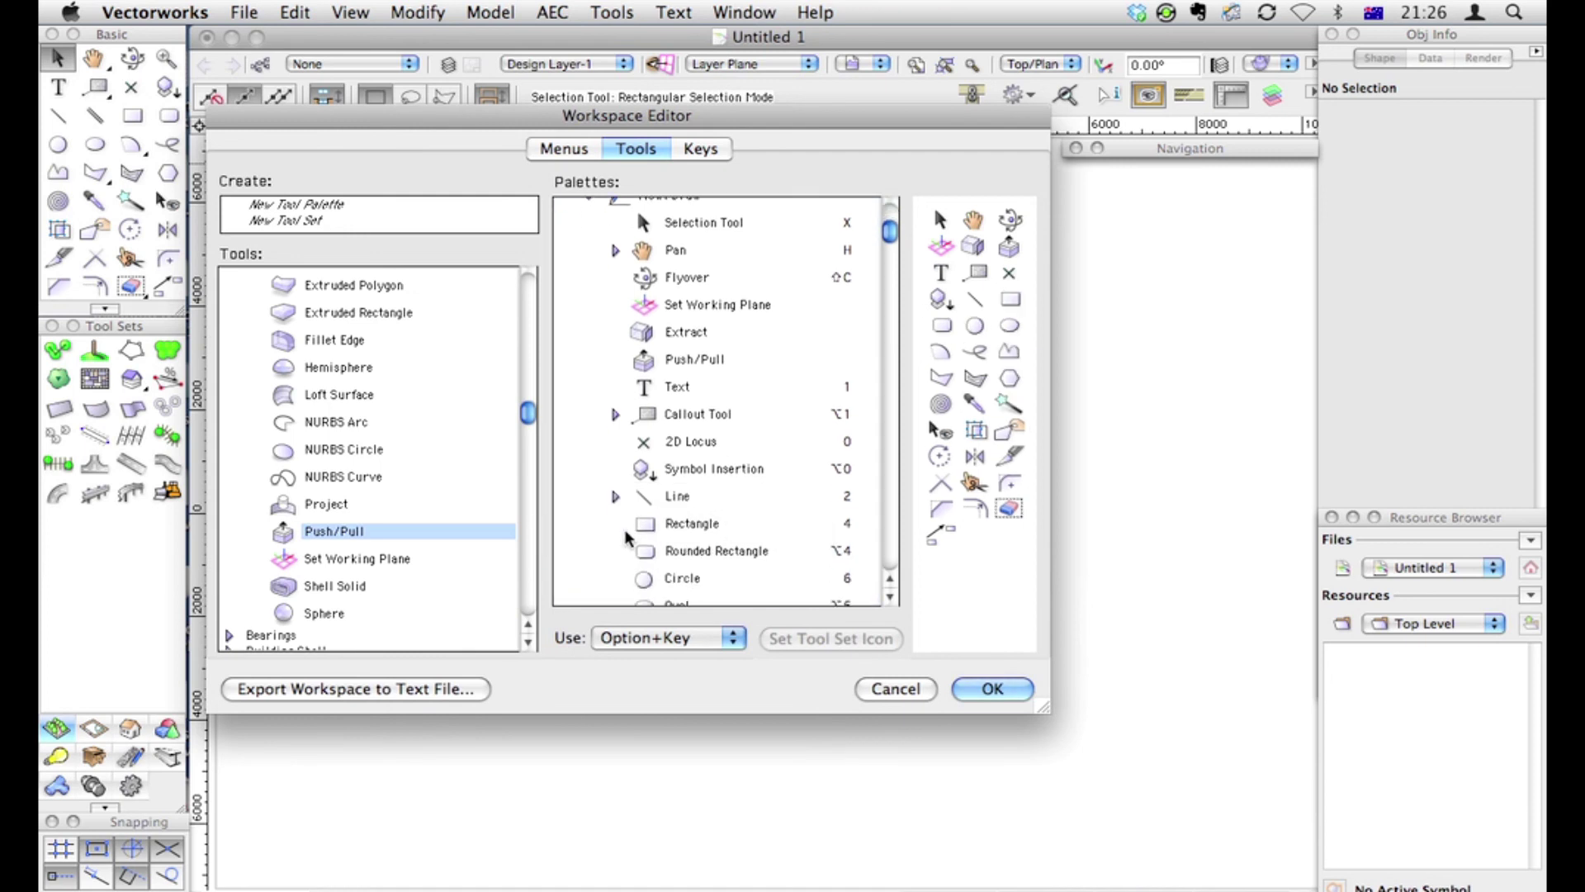
left_click_drag(681, 553, 715, 523)
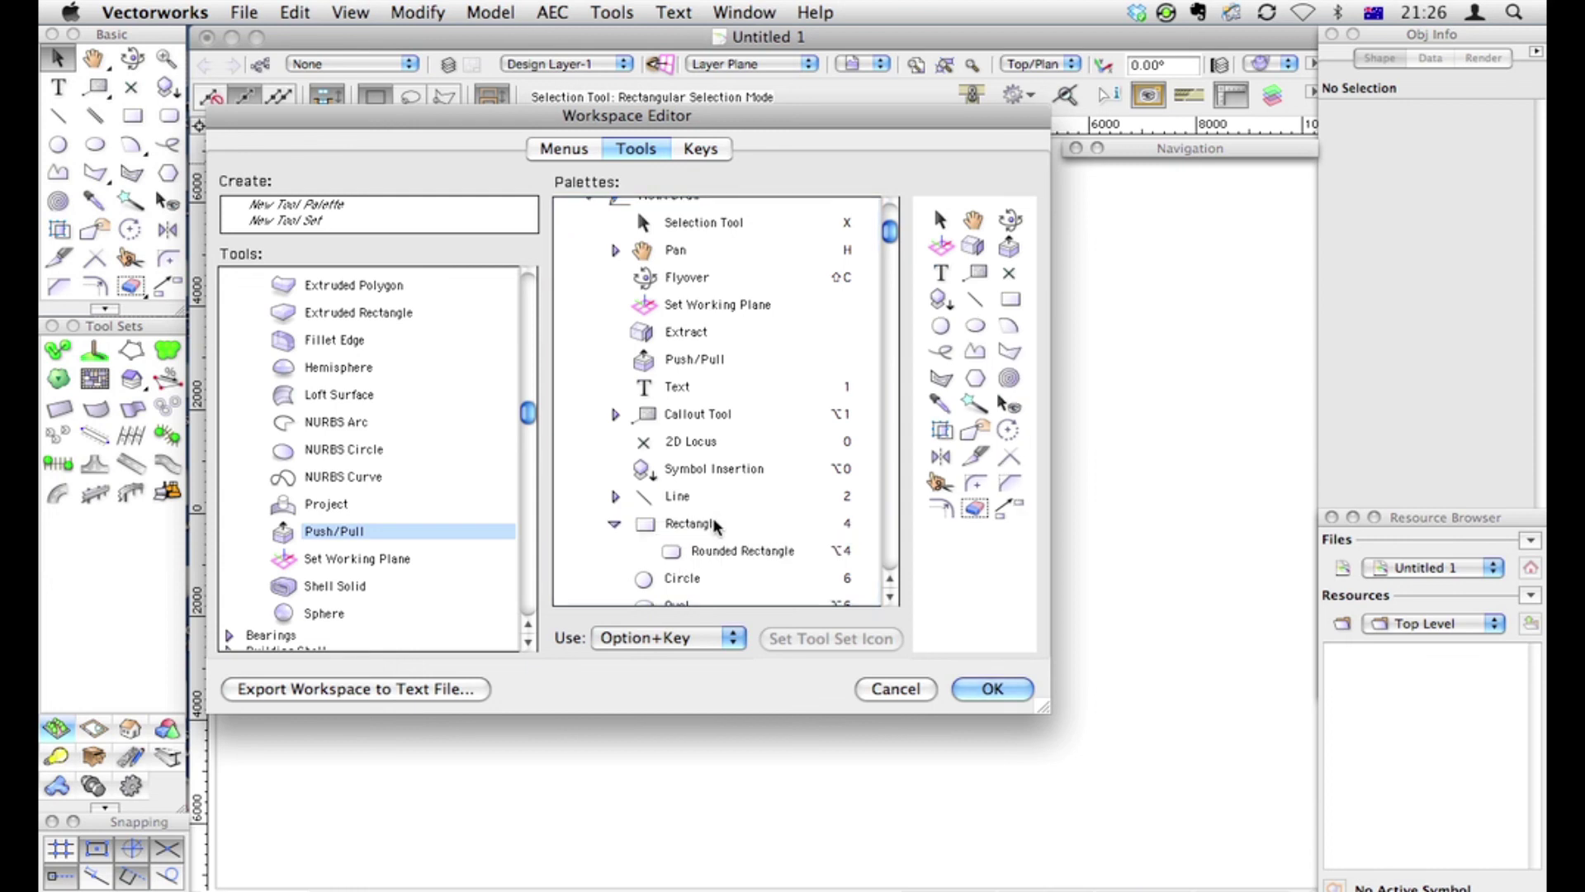
left_click(625, 524)
Review the 2D Polygon group, then group Spiral under the Freehand tool
scroll(642, 407, "down", 3)
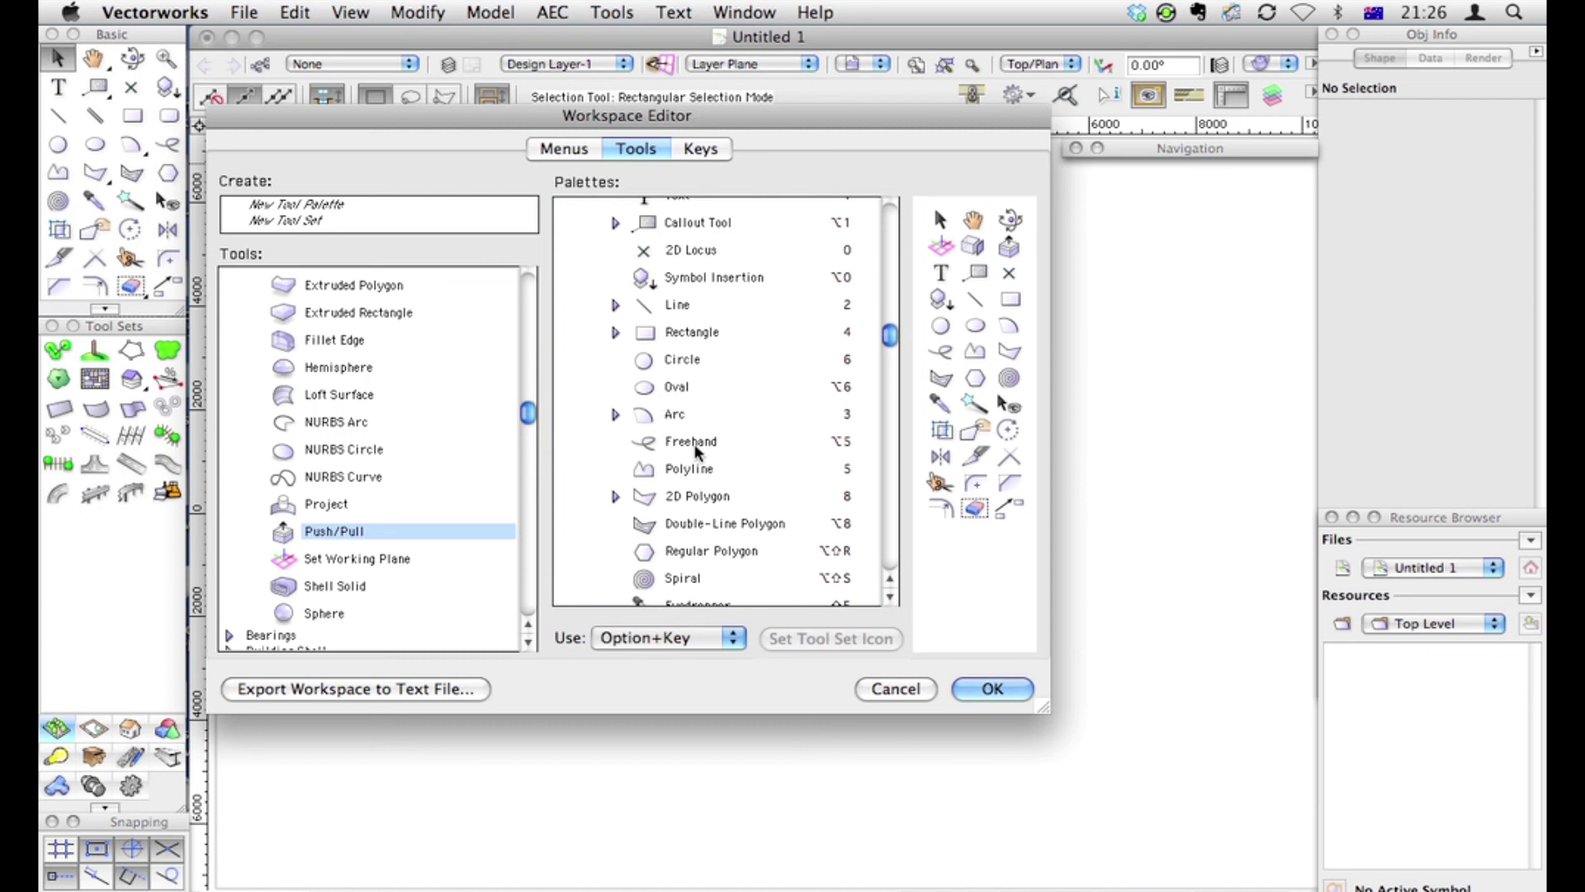
left_click(615, 497)
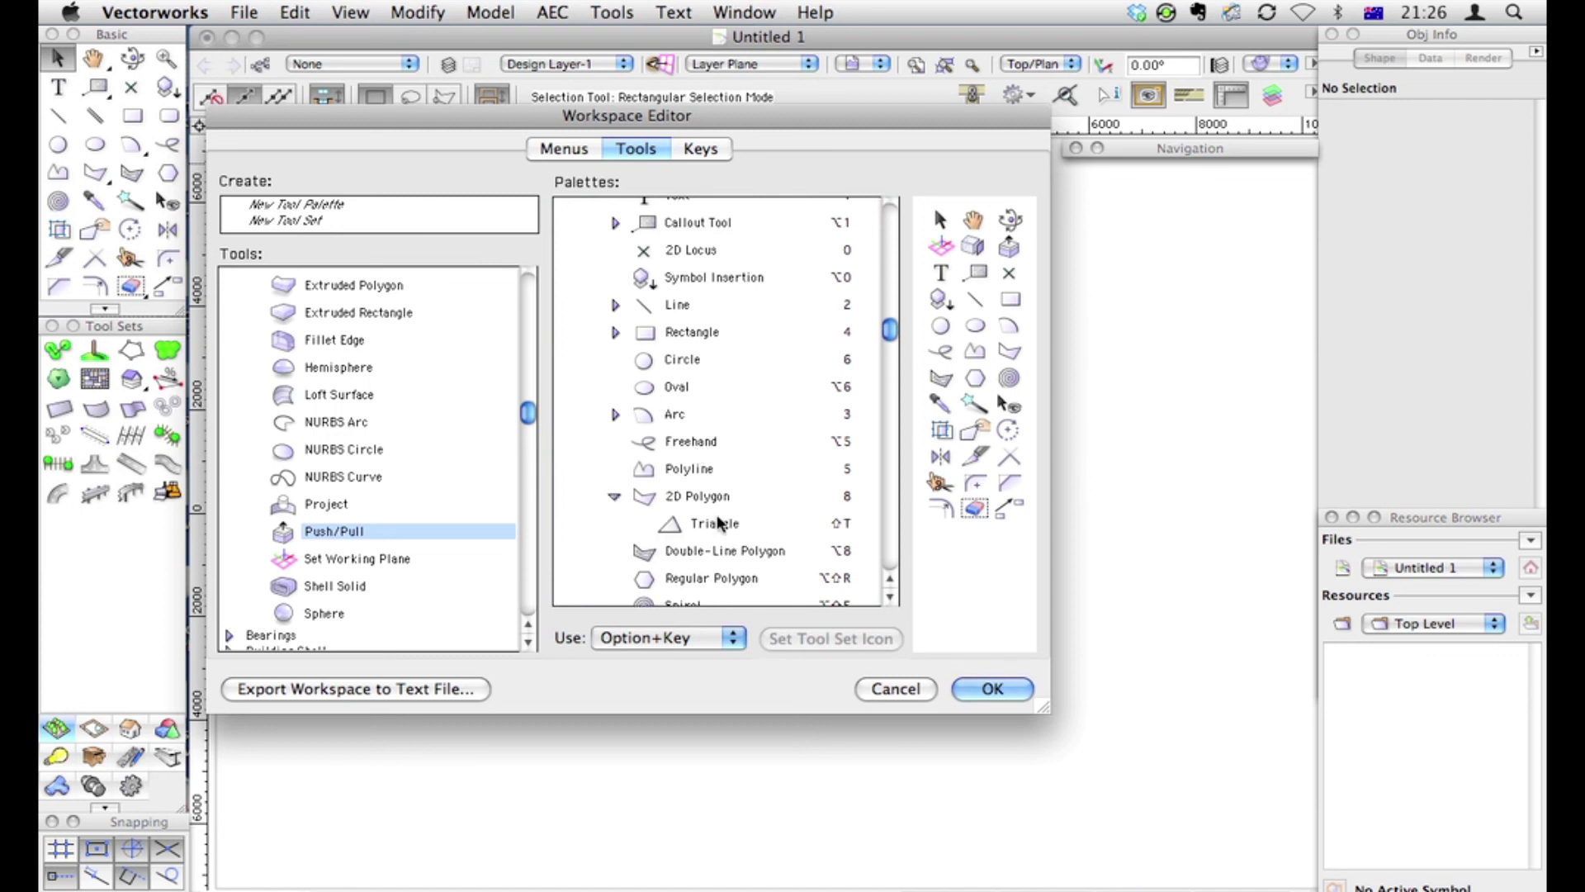
left_click(614, 496)
scroll(677, 583, "down", 3)
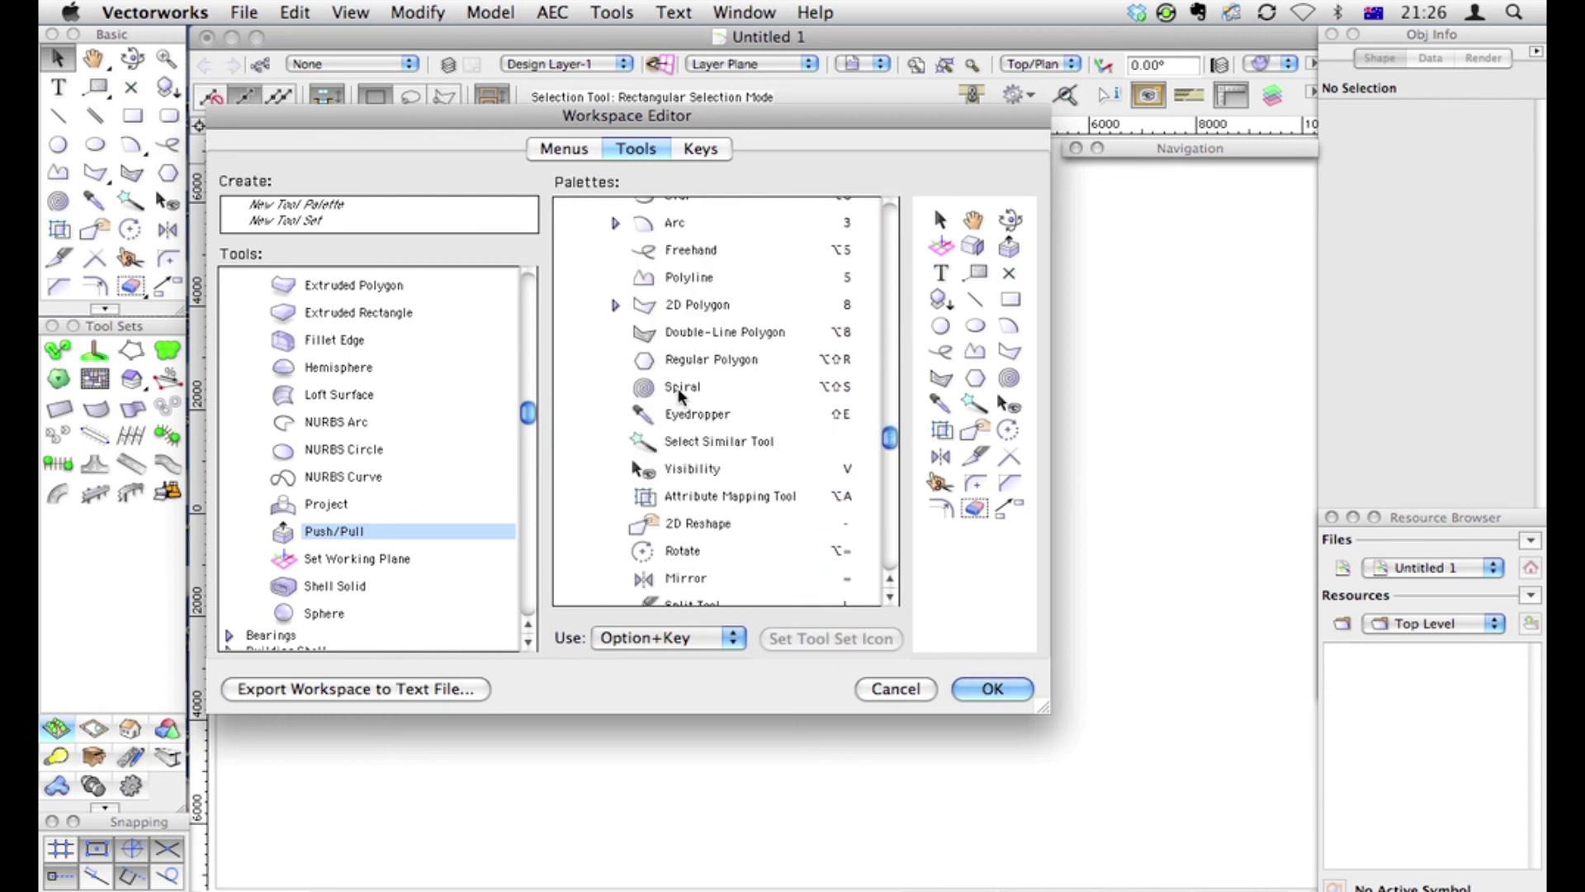
left_click_drag(674, 389, 679, 259)
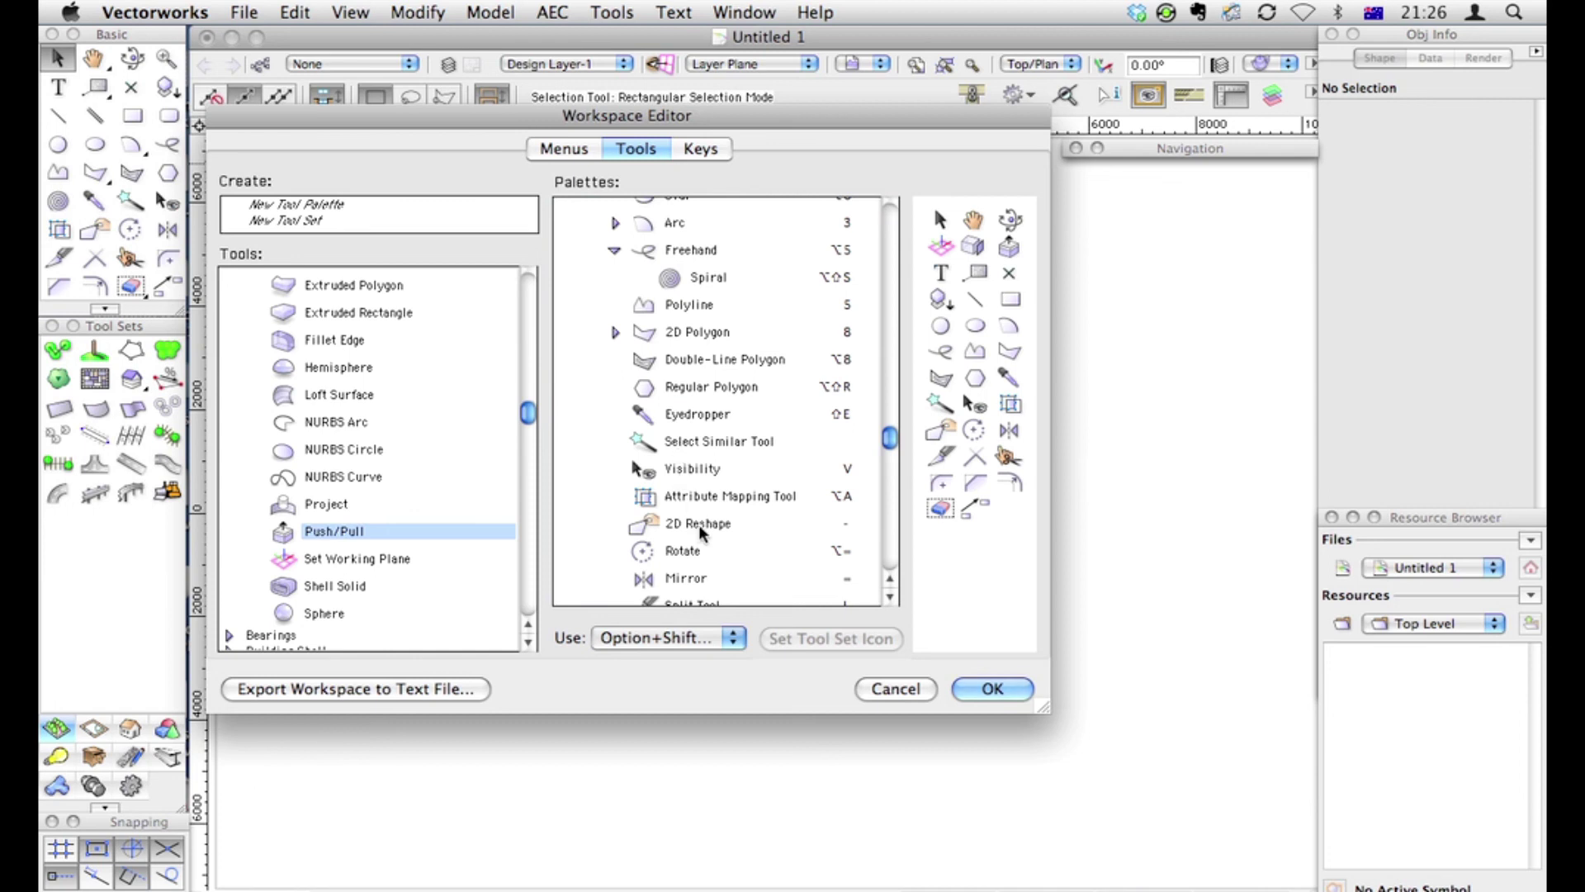
Check the Clip group holding Fixed Point Resize and Shear, then return to the list top
scroll(698, 562, "down", 4)
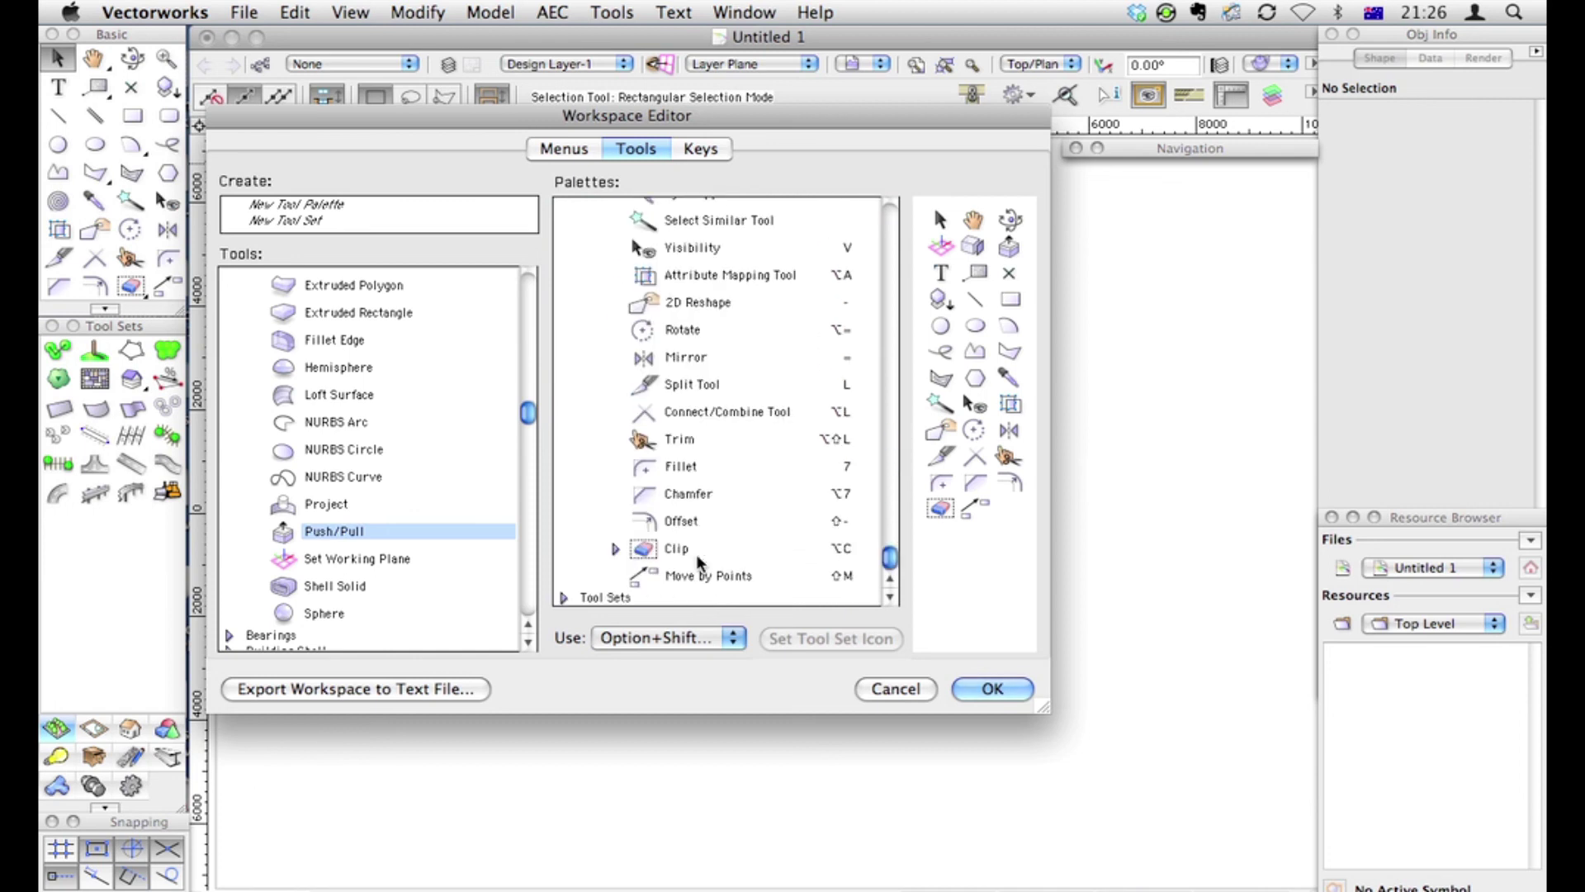
left_click(616, 549)
scroll(677, 576, "down", 1)
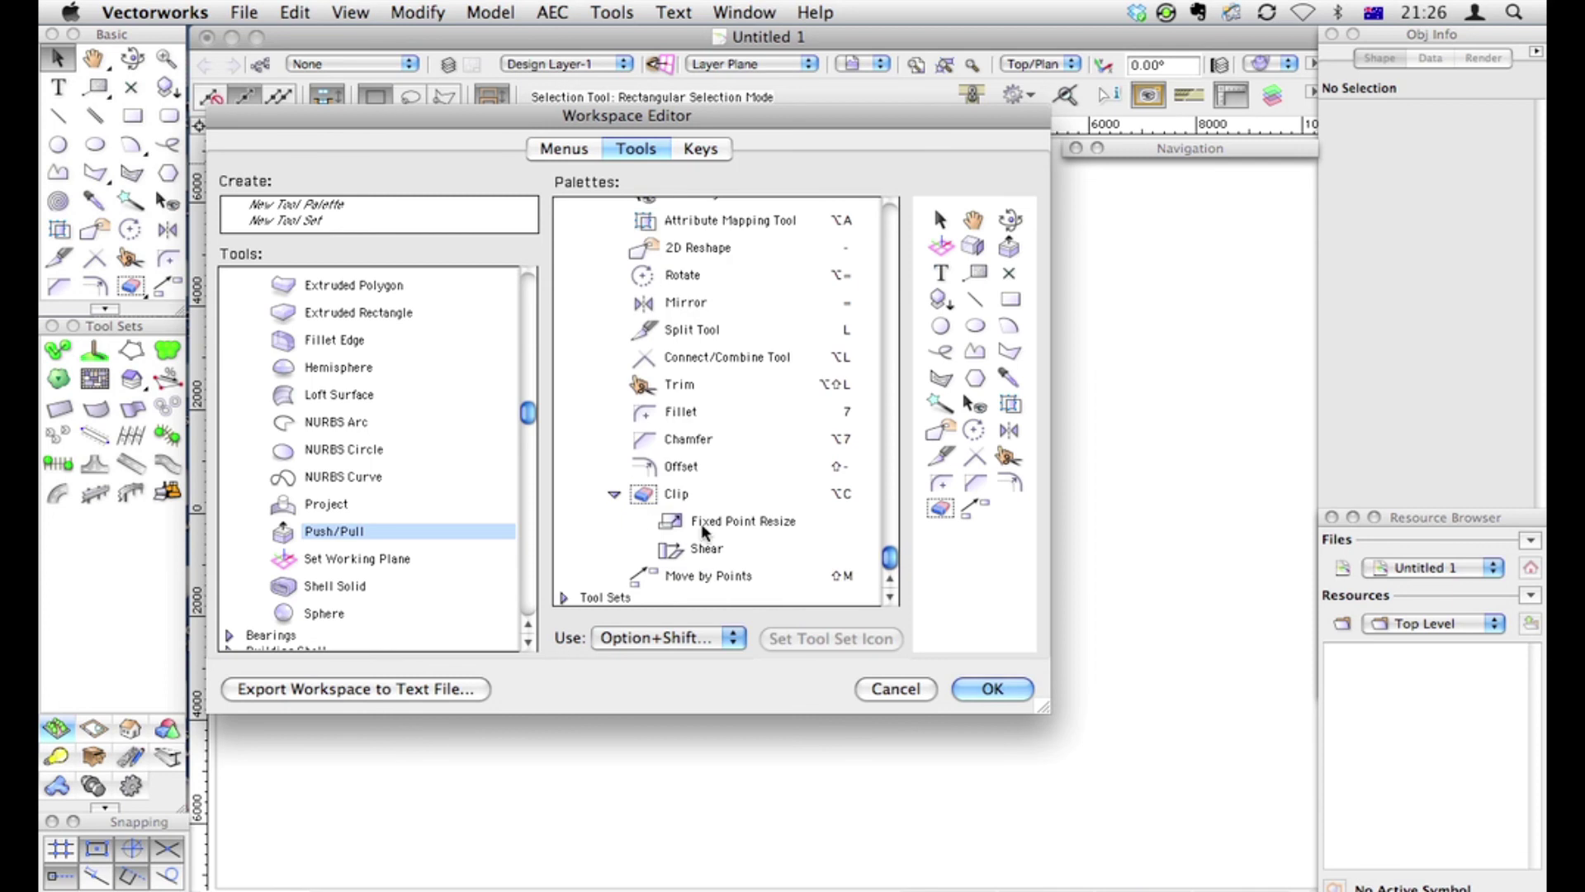
left_click(615, 494)
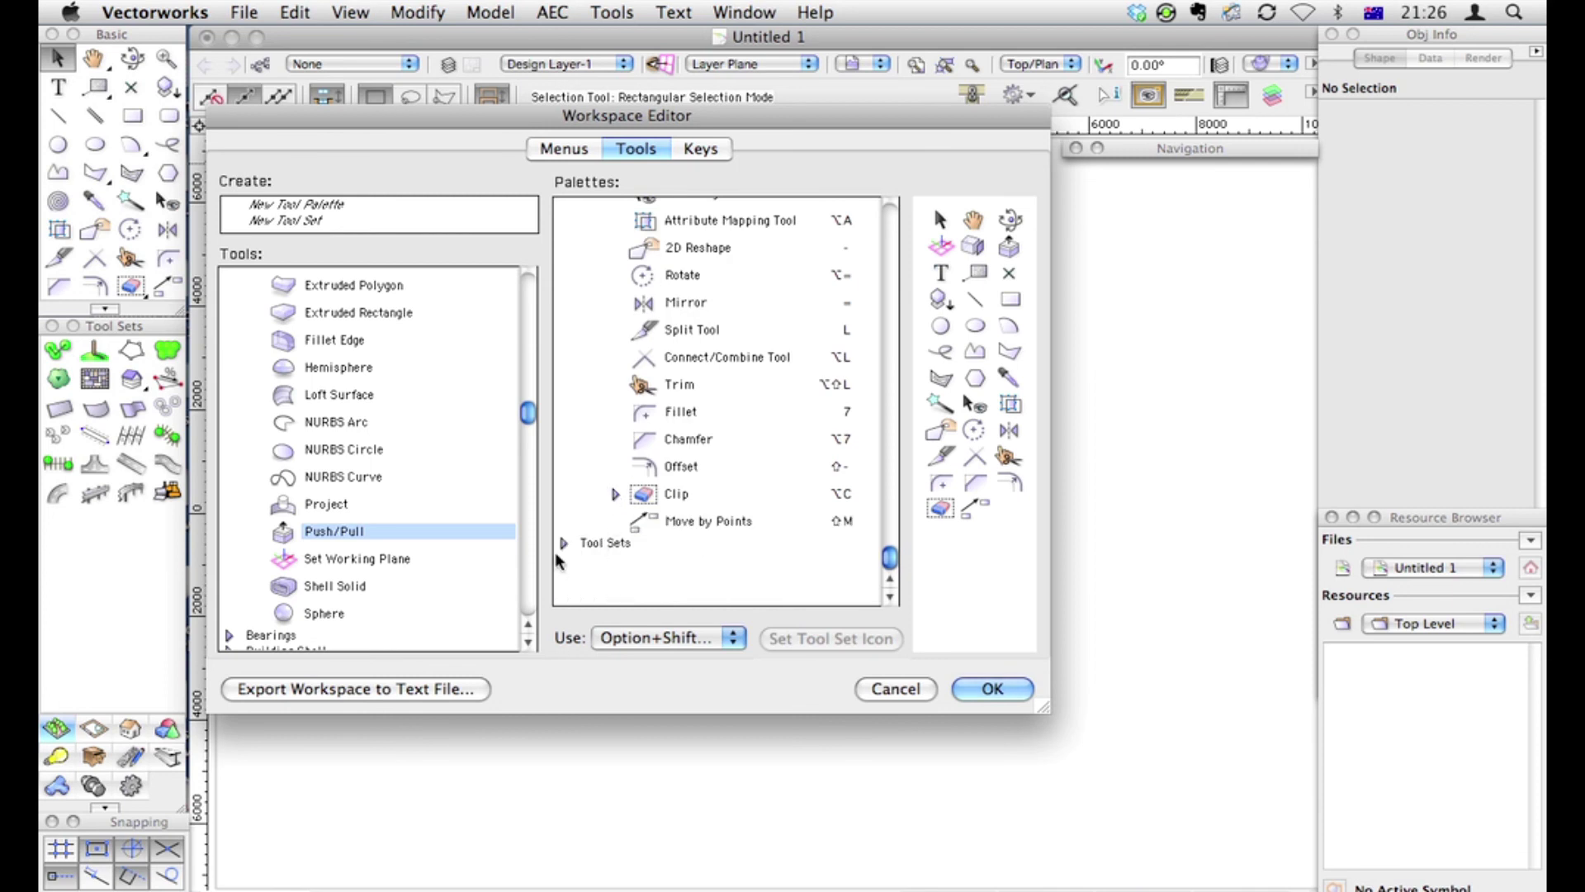
scroll(693, 551, "up", 6)
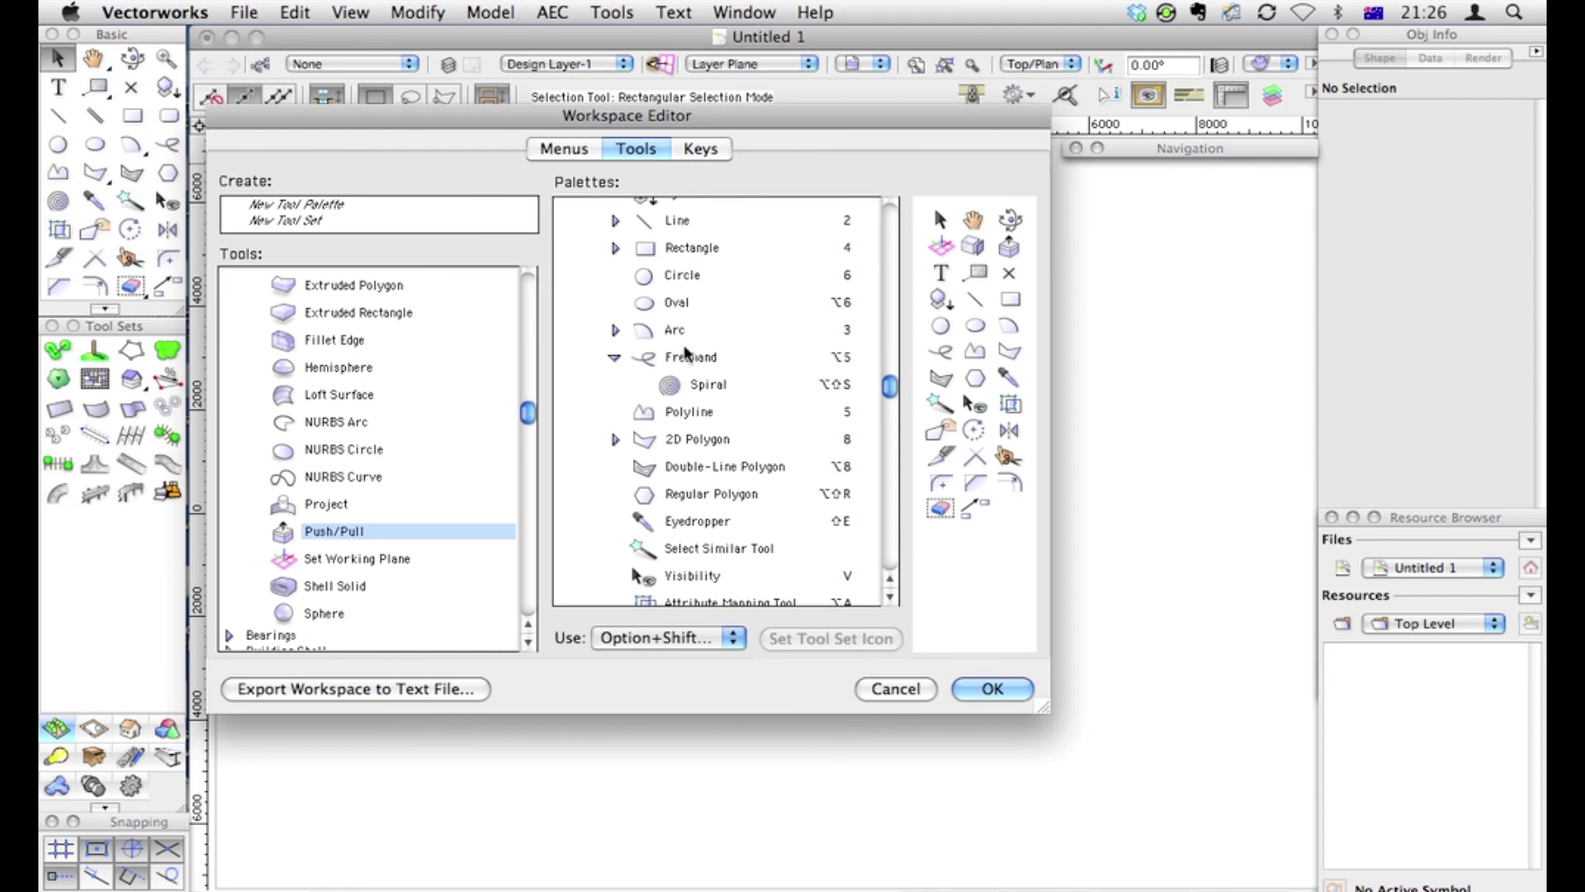
scroll(692, 345, "up", 5)
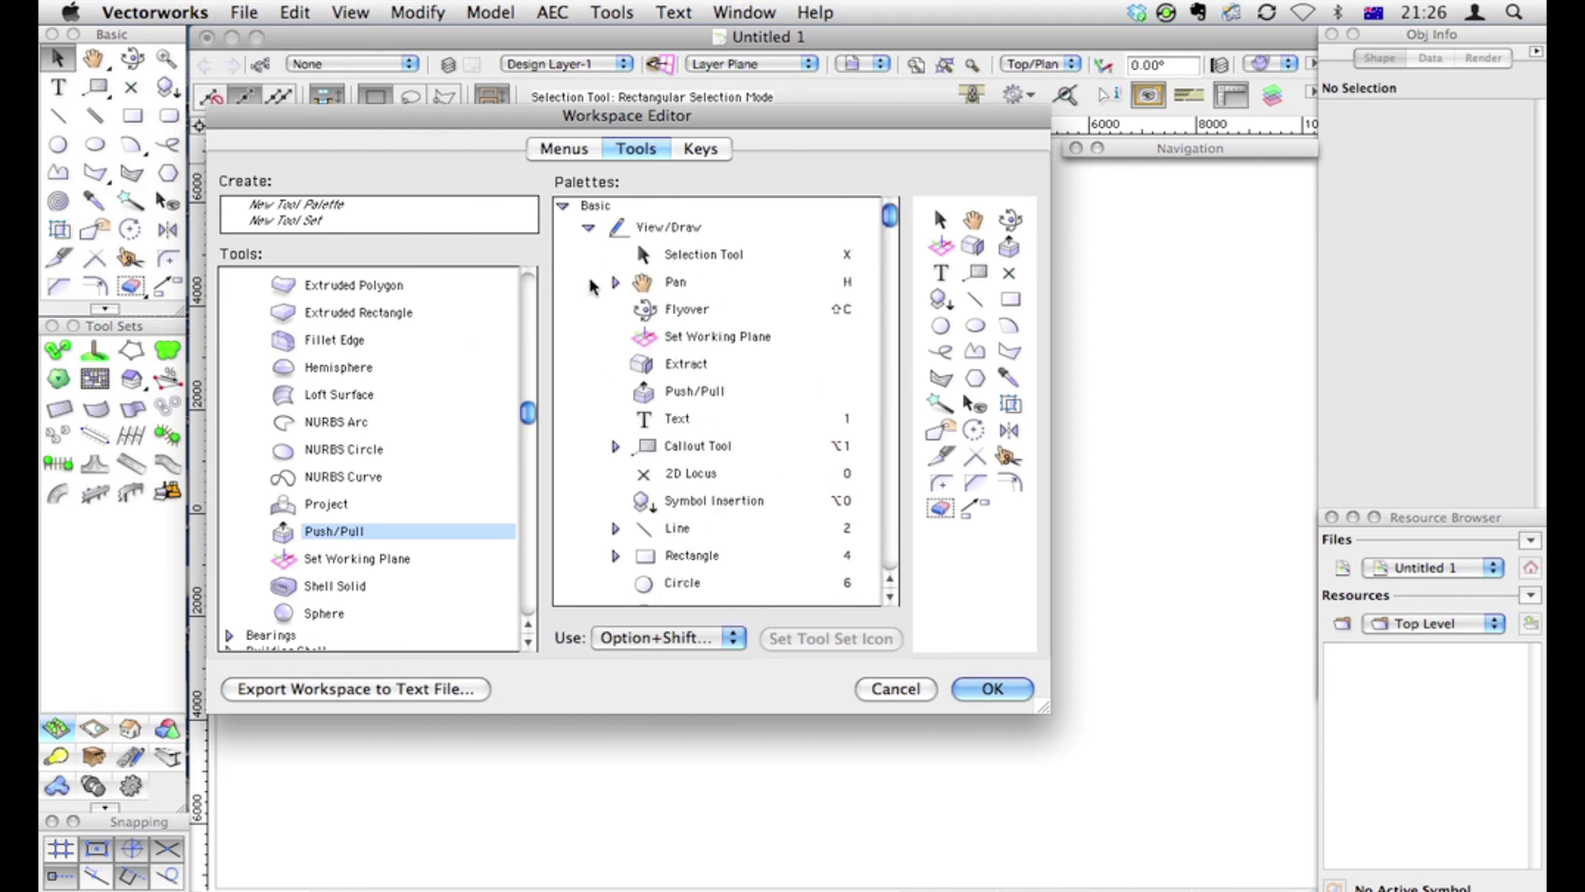
Delete the Machine Components, Fasteners and MEP tool sets, confirming each removal
left_click(590, 228)
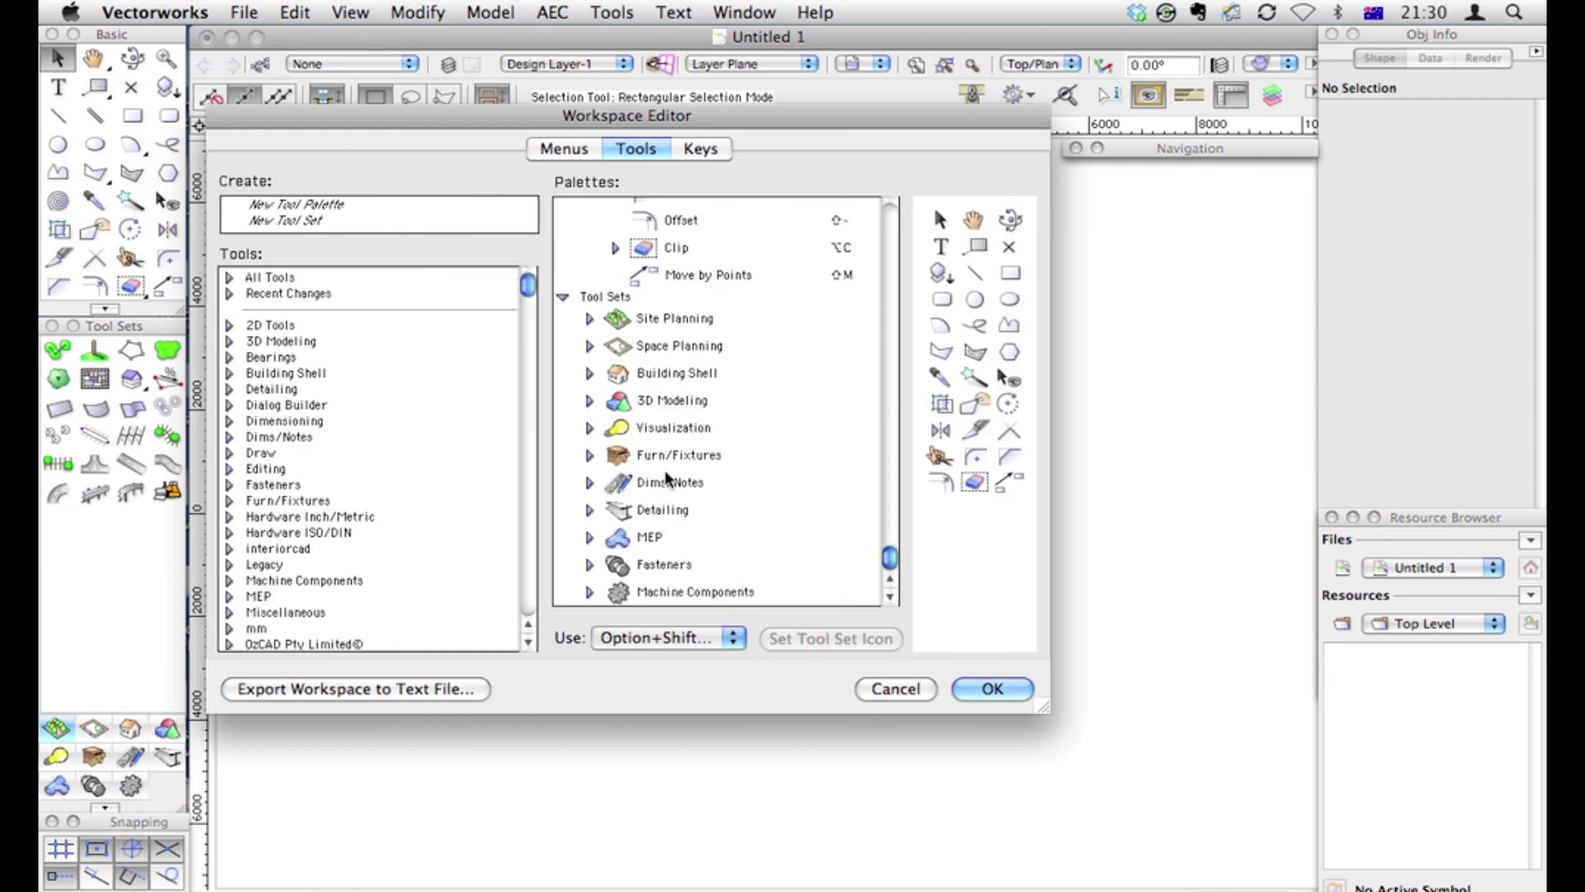
left_click(618, 594)
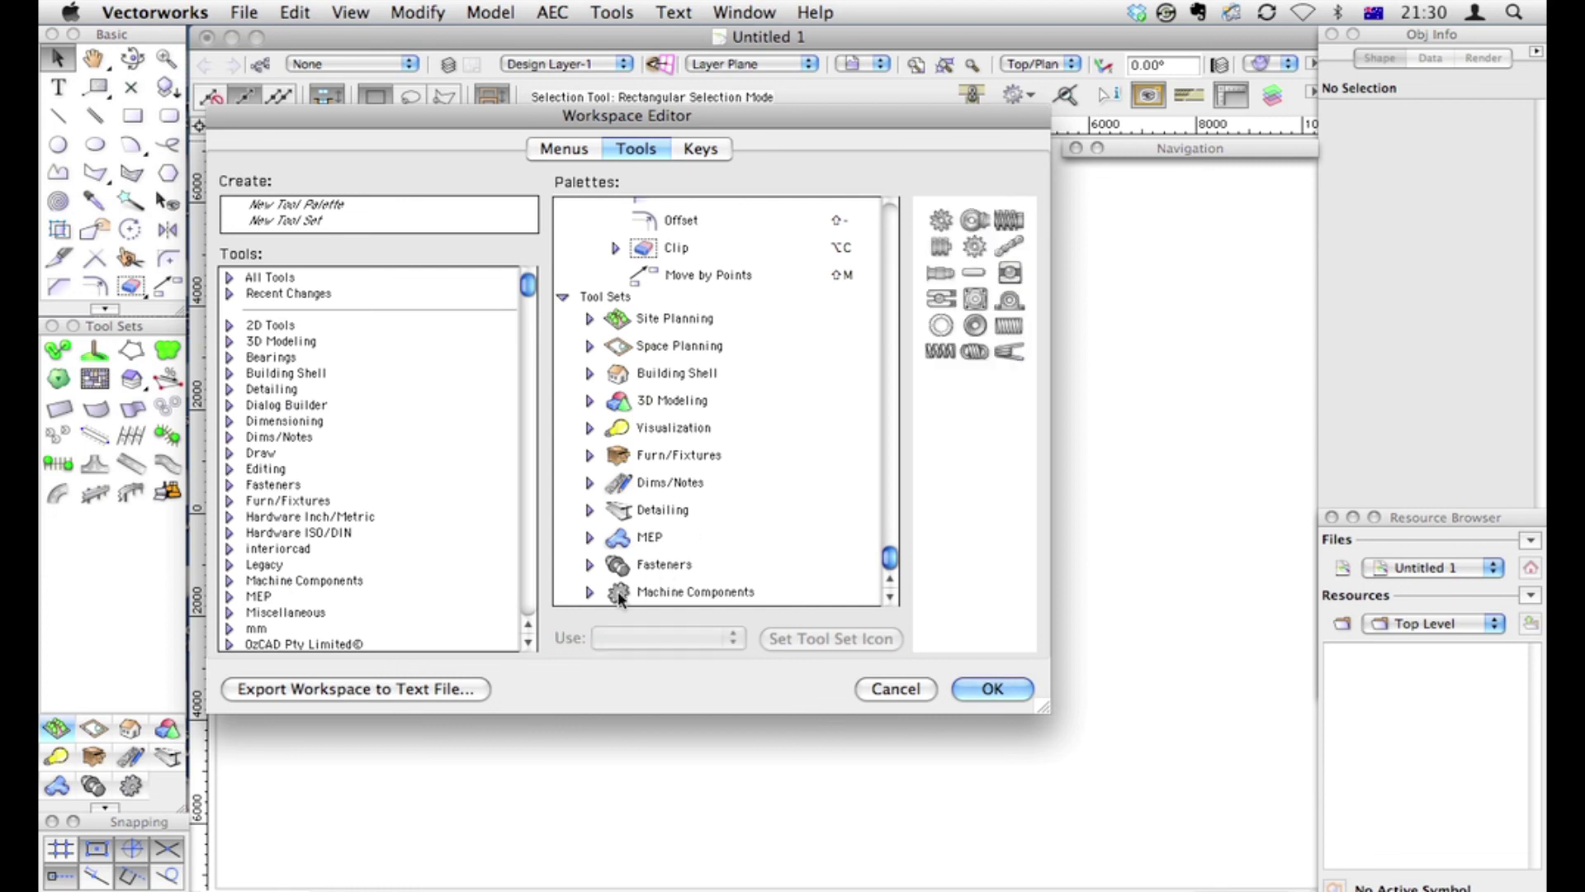
left_click(641, 592)
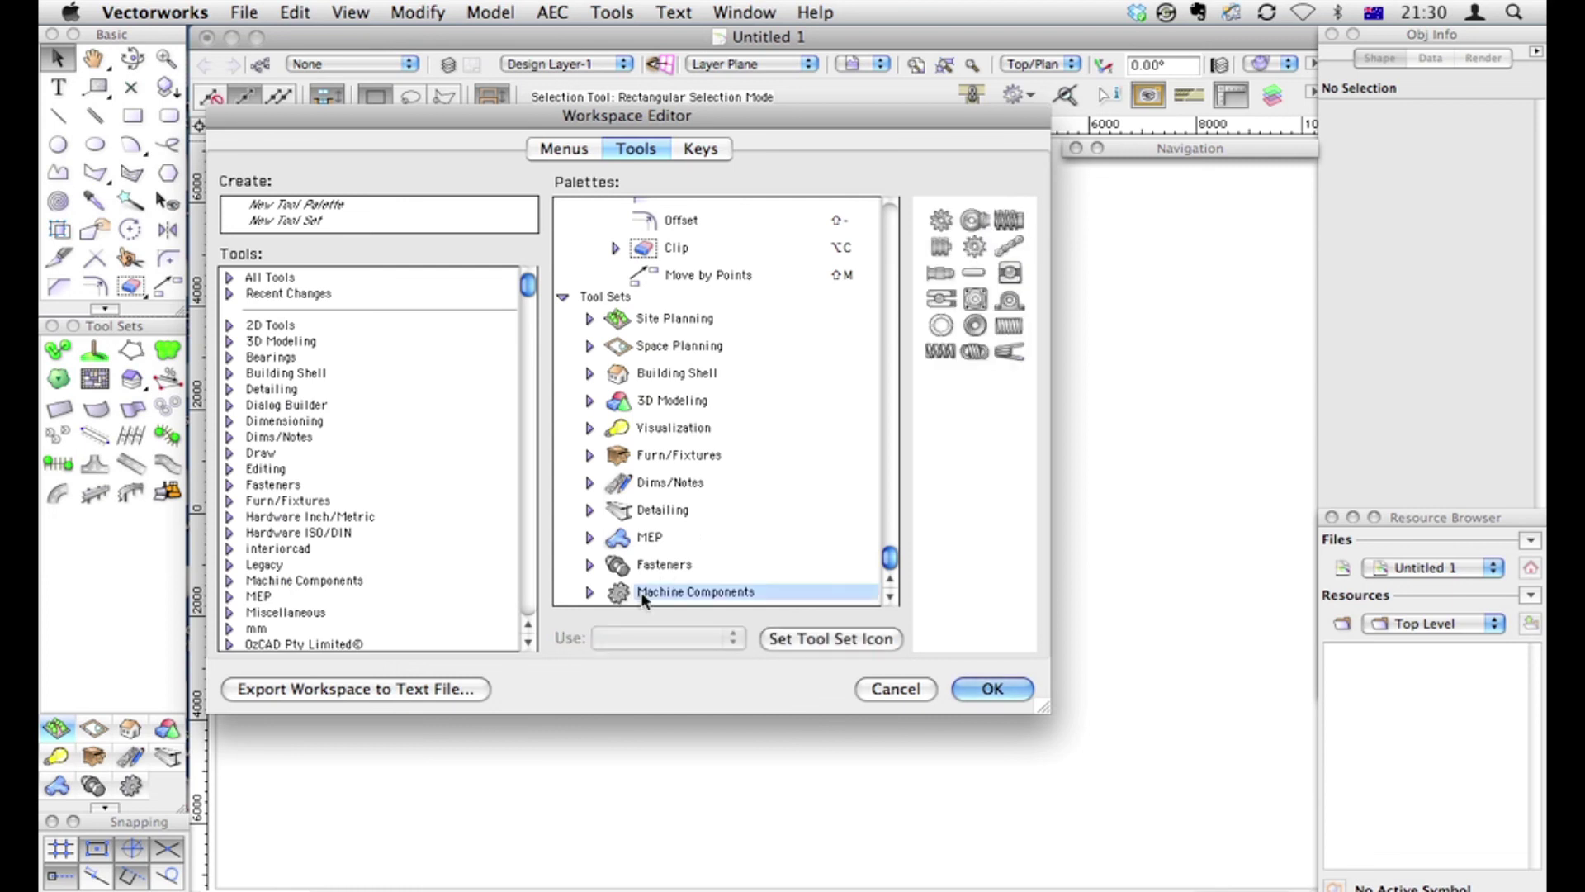
key("Delete")
left_click(1020, 388)
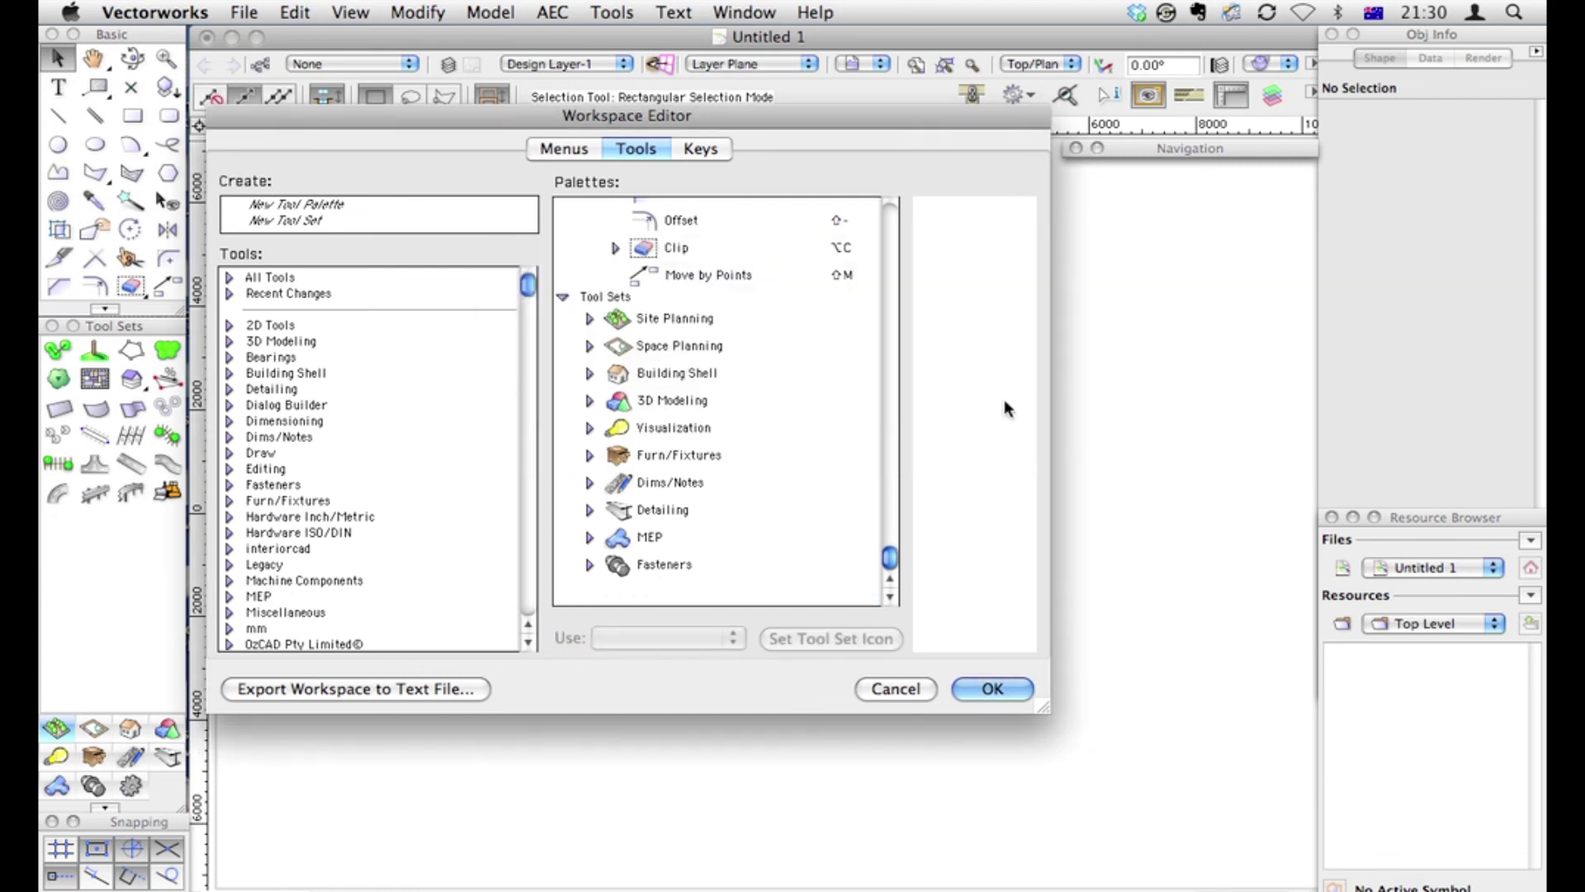
left_click(664, 566)
key("Delete")
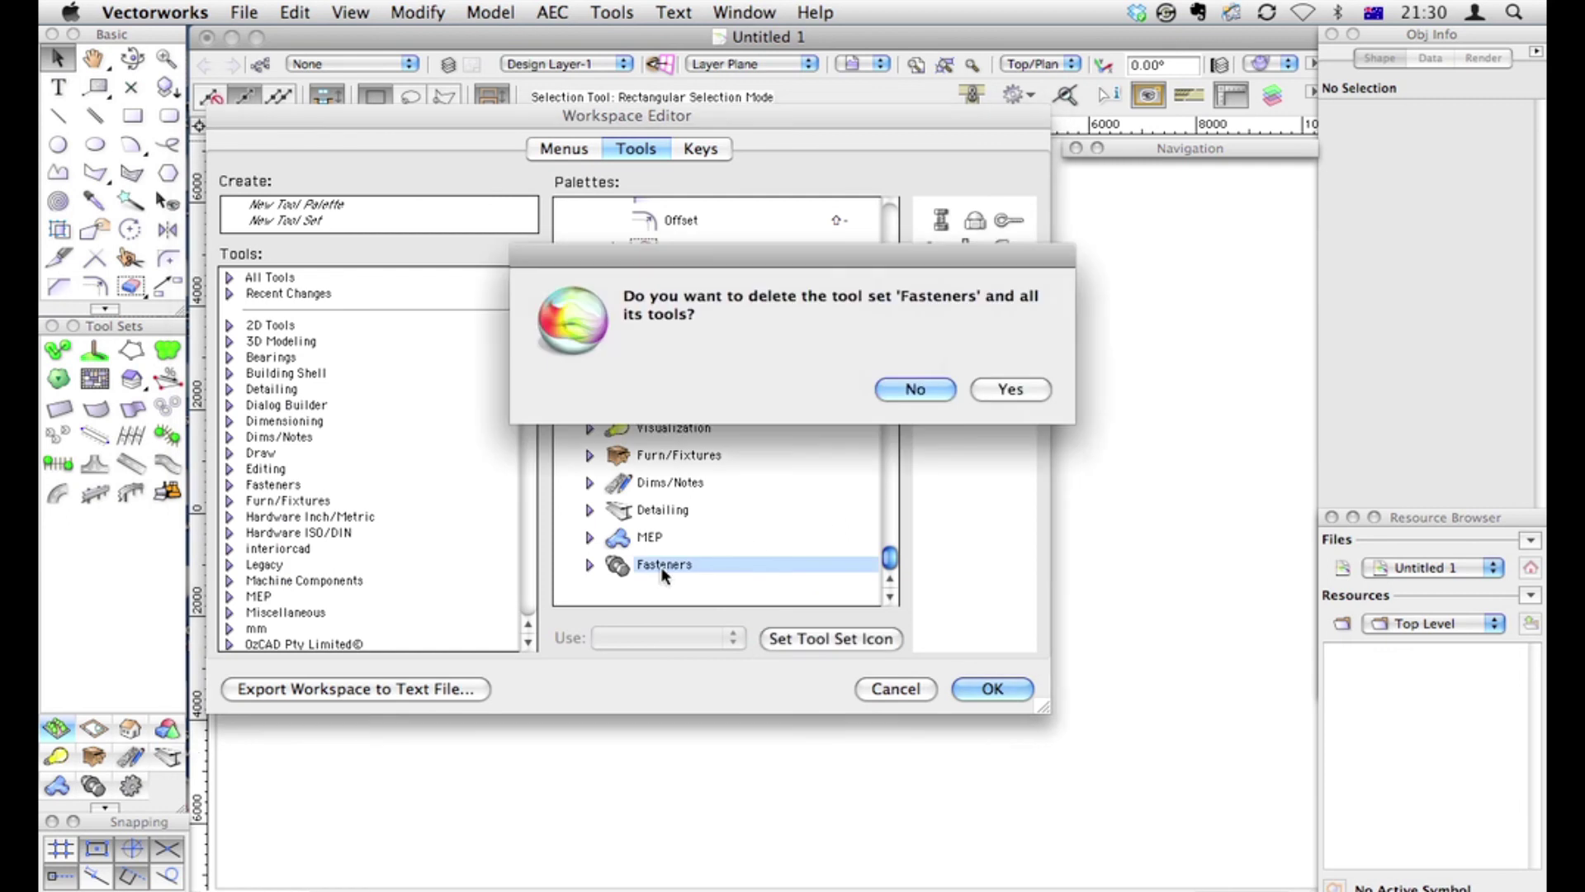
left_click(1005, 390)
left_click(652, 537)
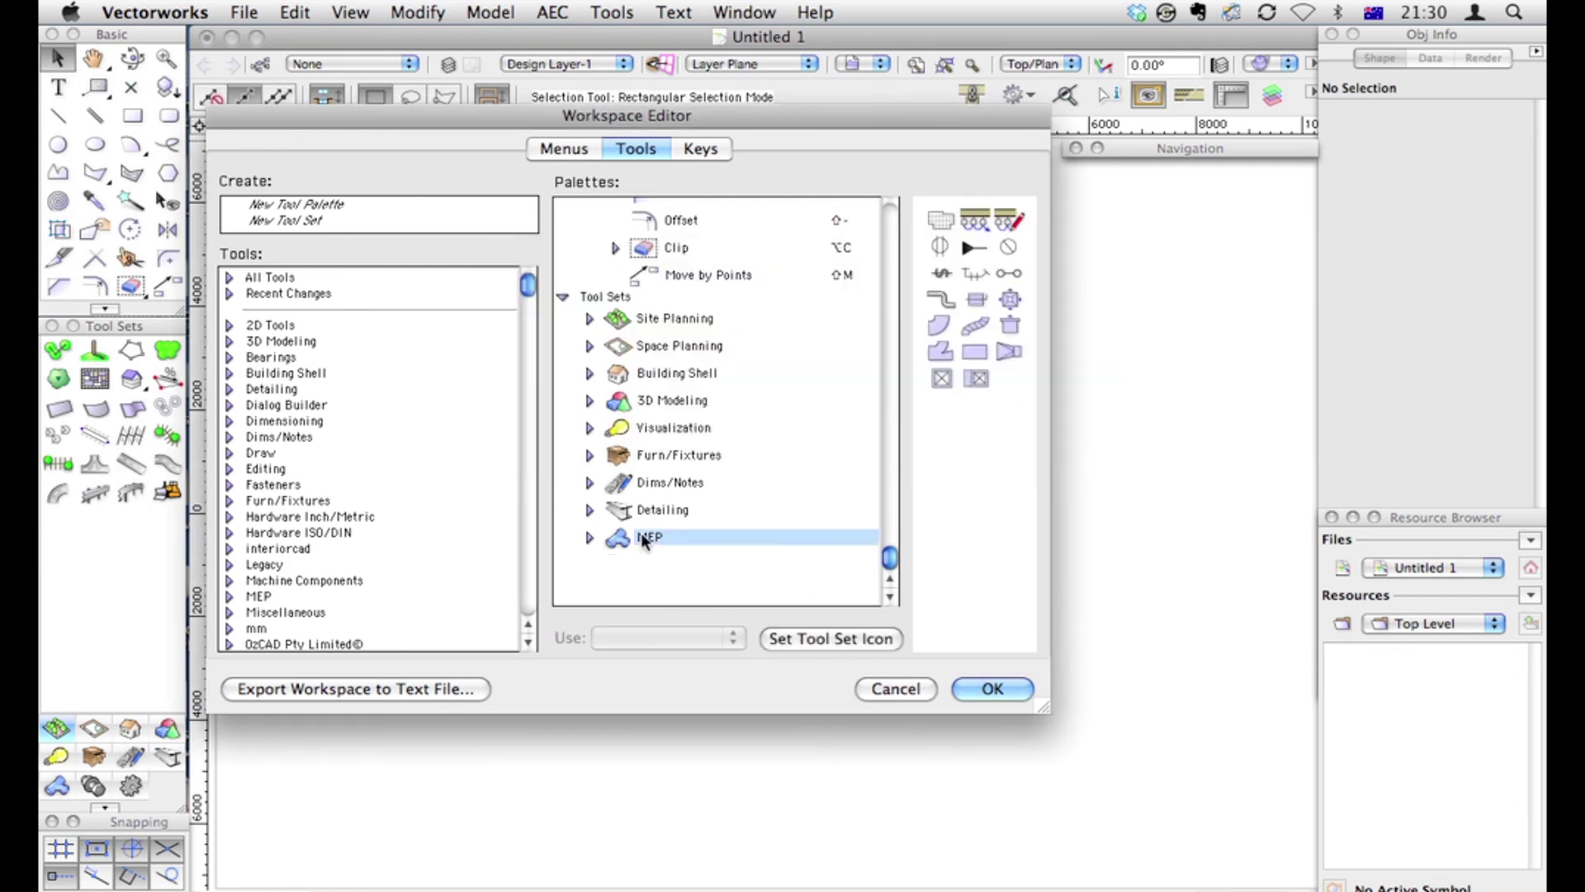
key("Delete")
left_click(1018, 390)
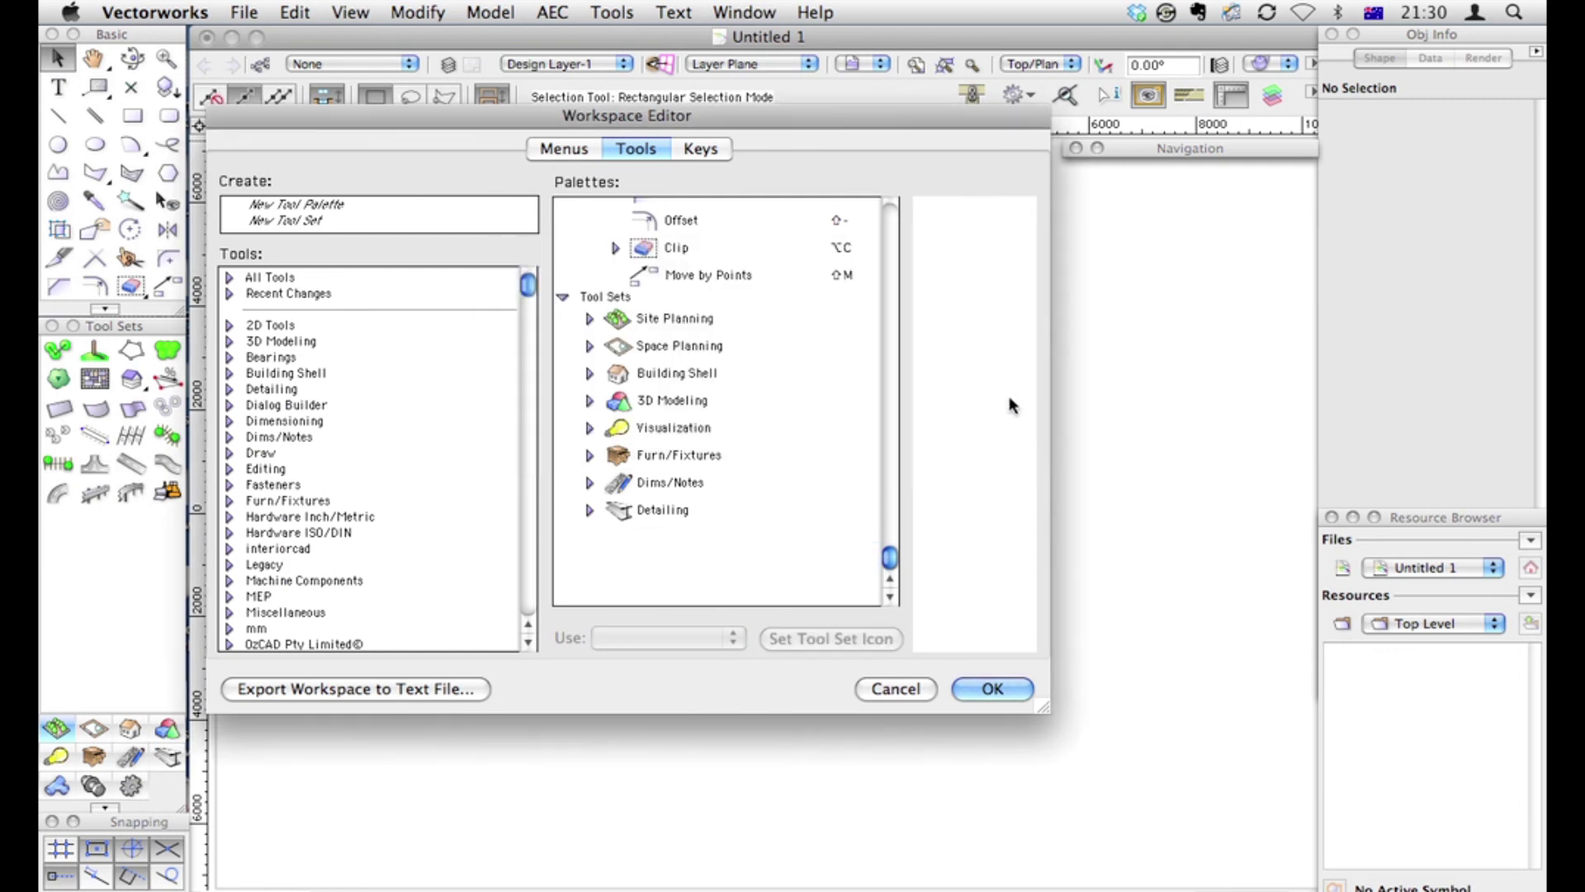
Review the tools in the Detailing and Dims/Notes tool sets
left_click(589, 509)
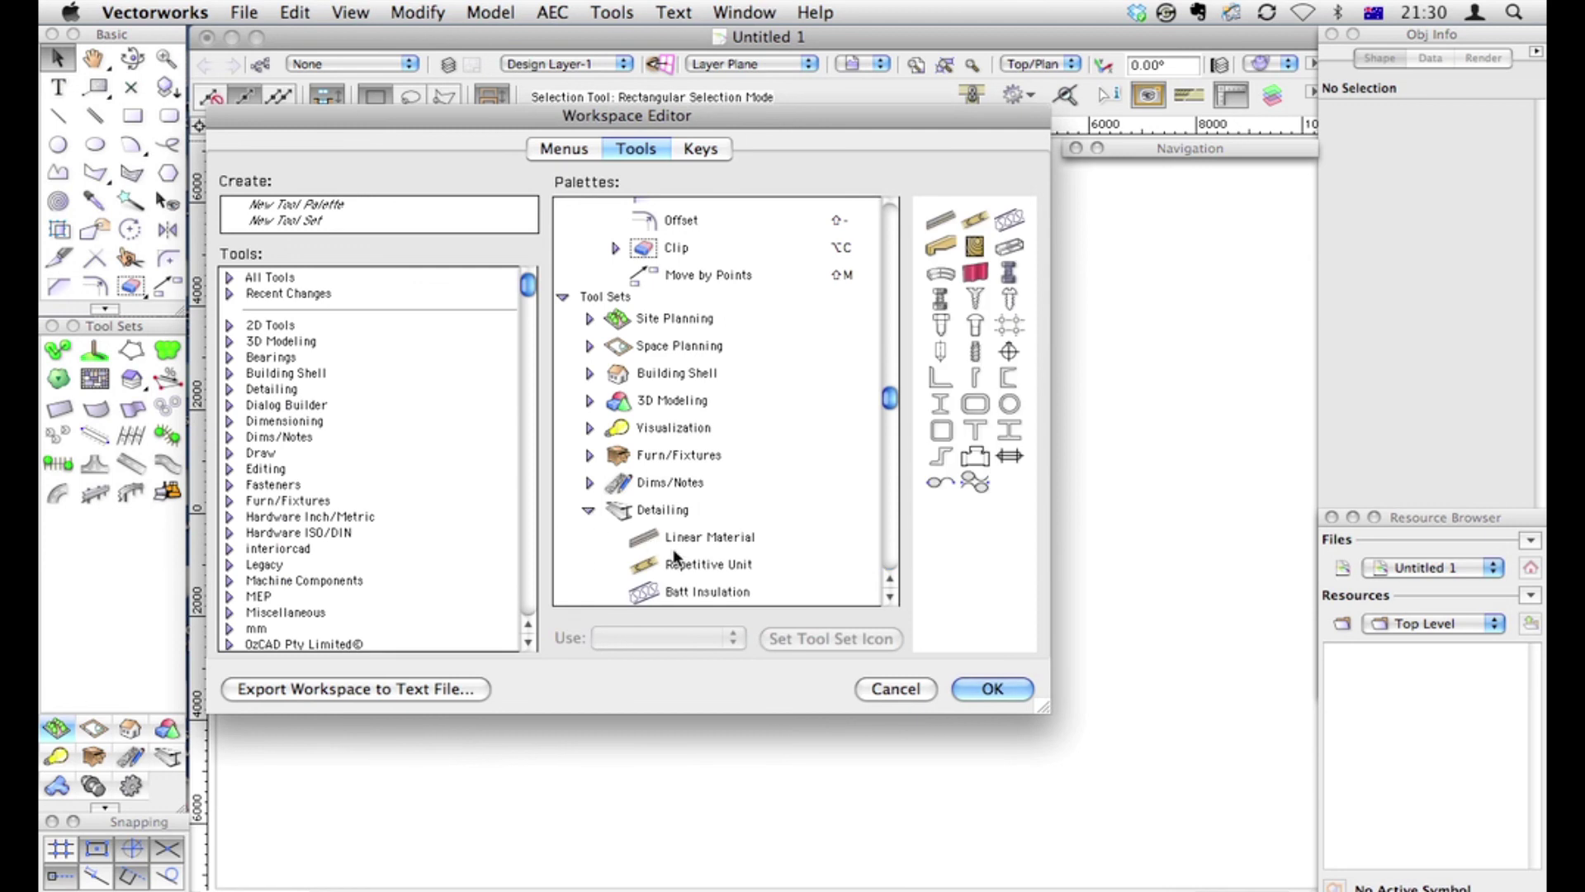
scroll(672, 547, "down", 3)
scroll(672, 548, "up", 4)
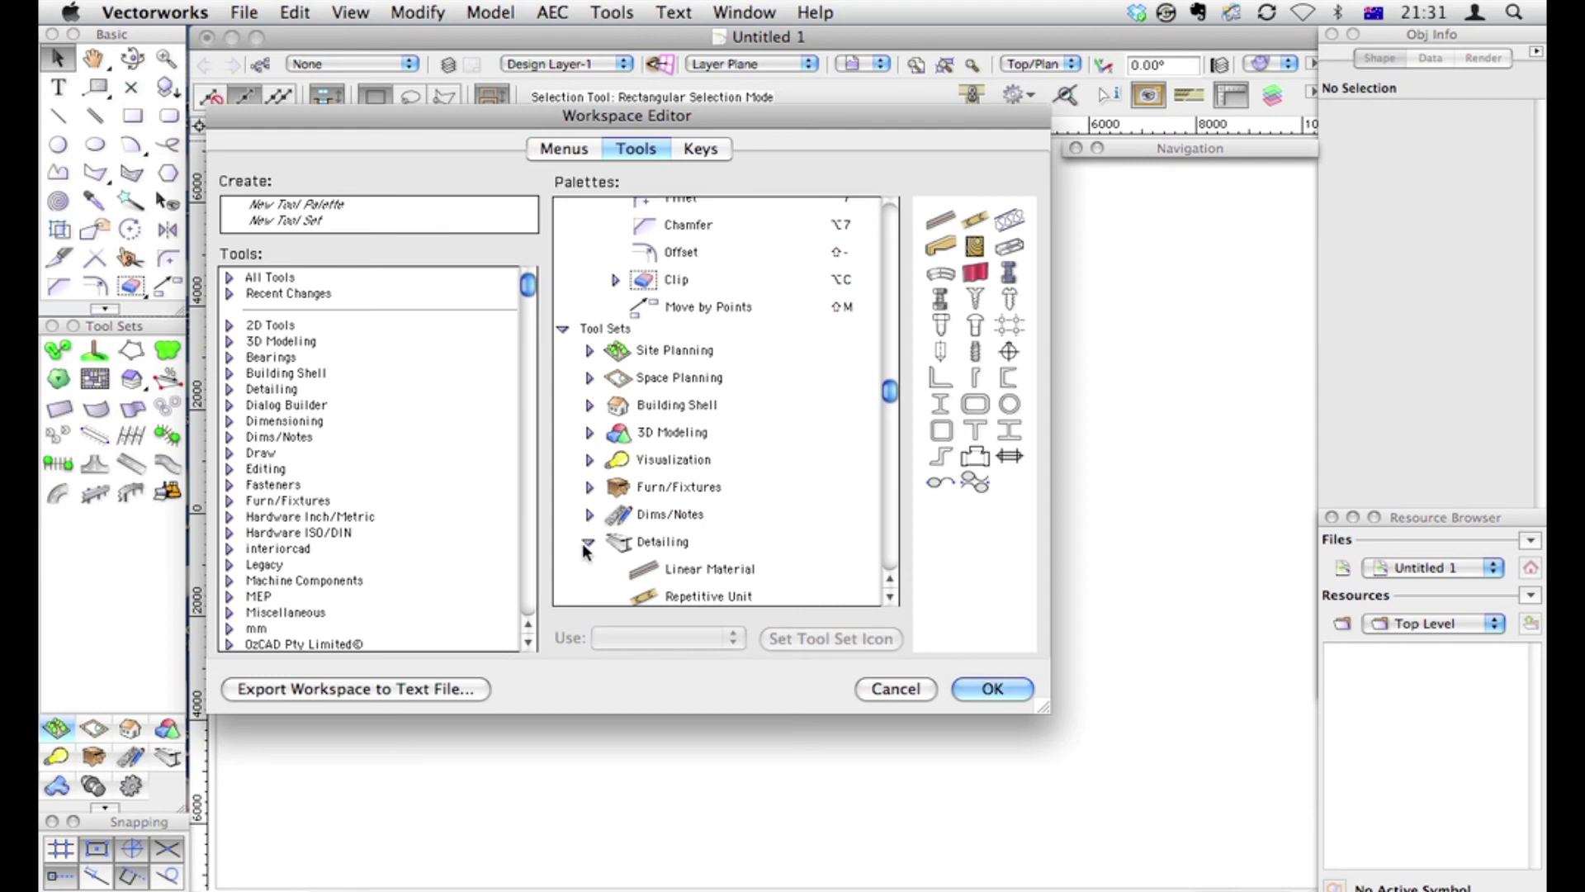
left_click(586, 542)
left_click(587, 517)
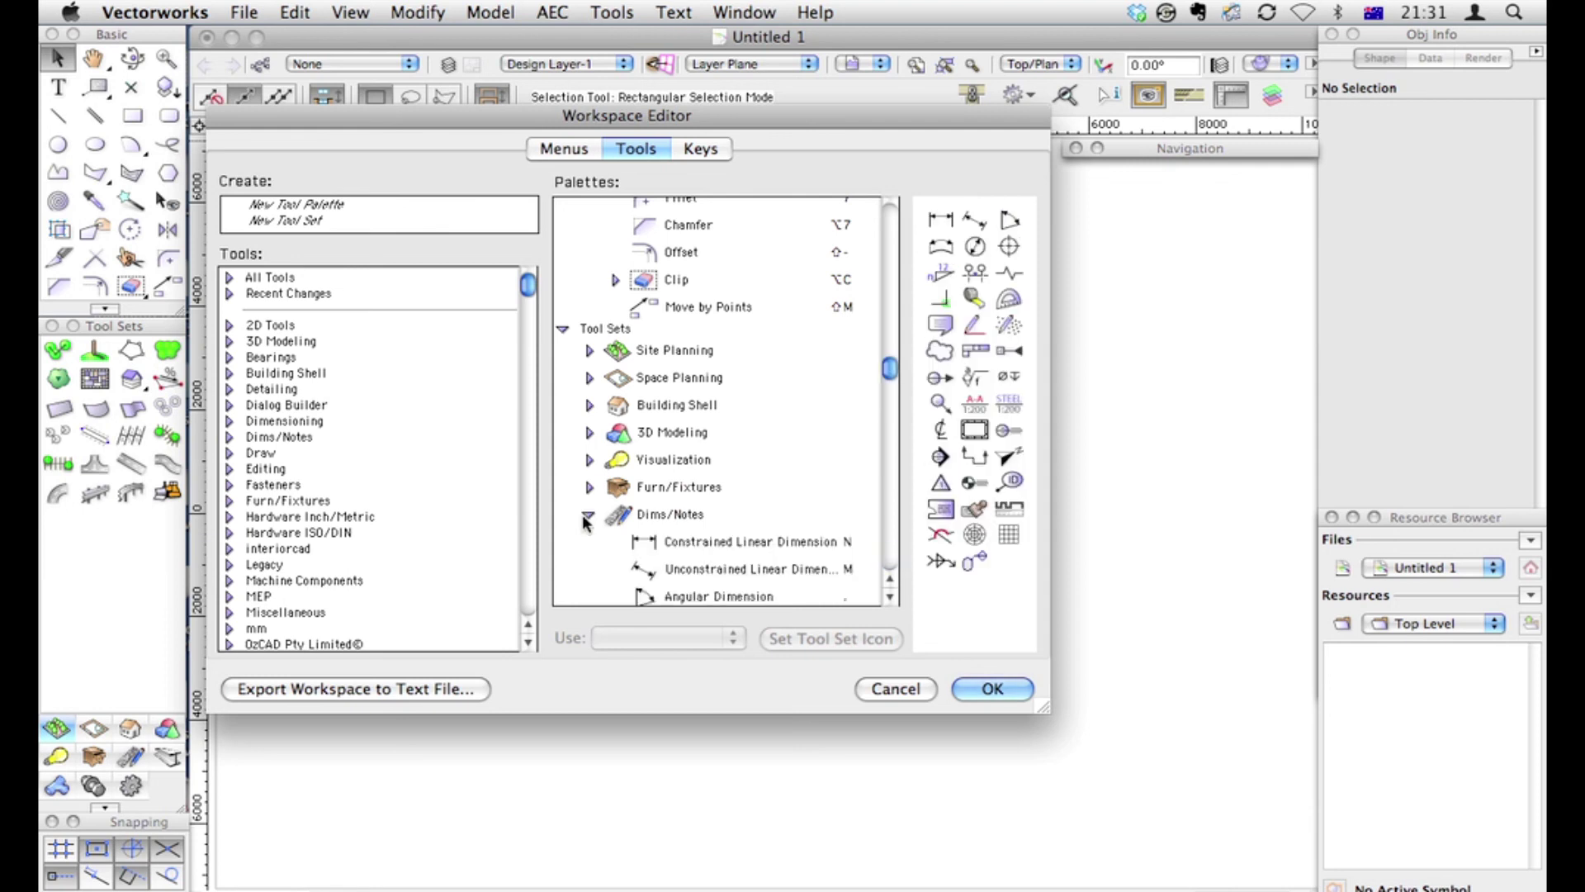
left_click(587, 517)
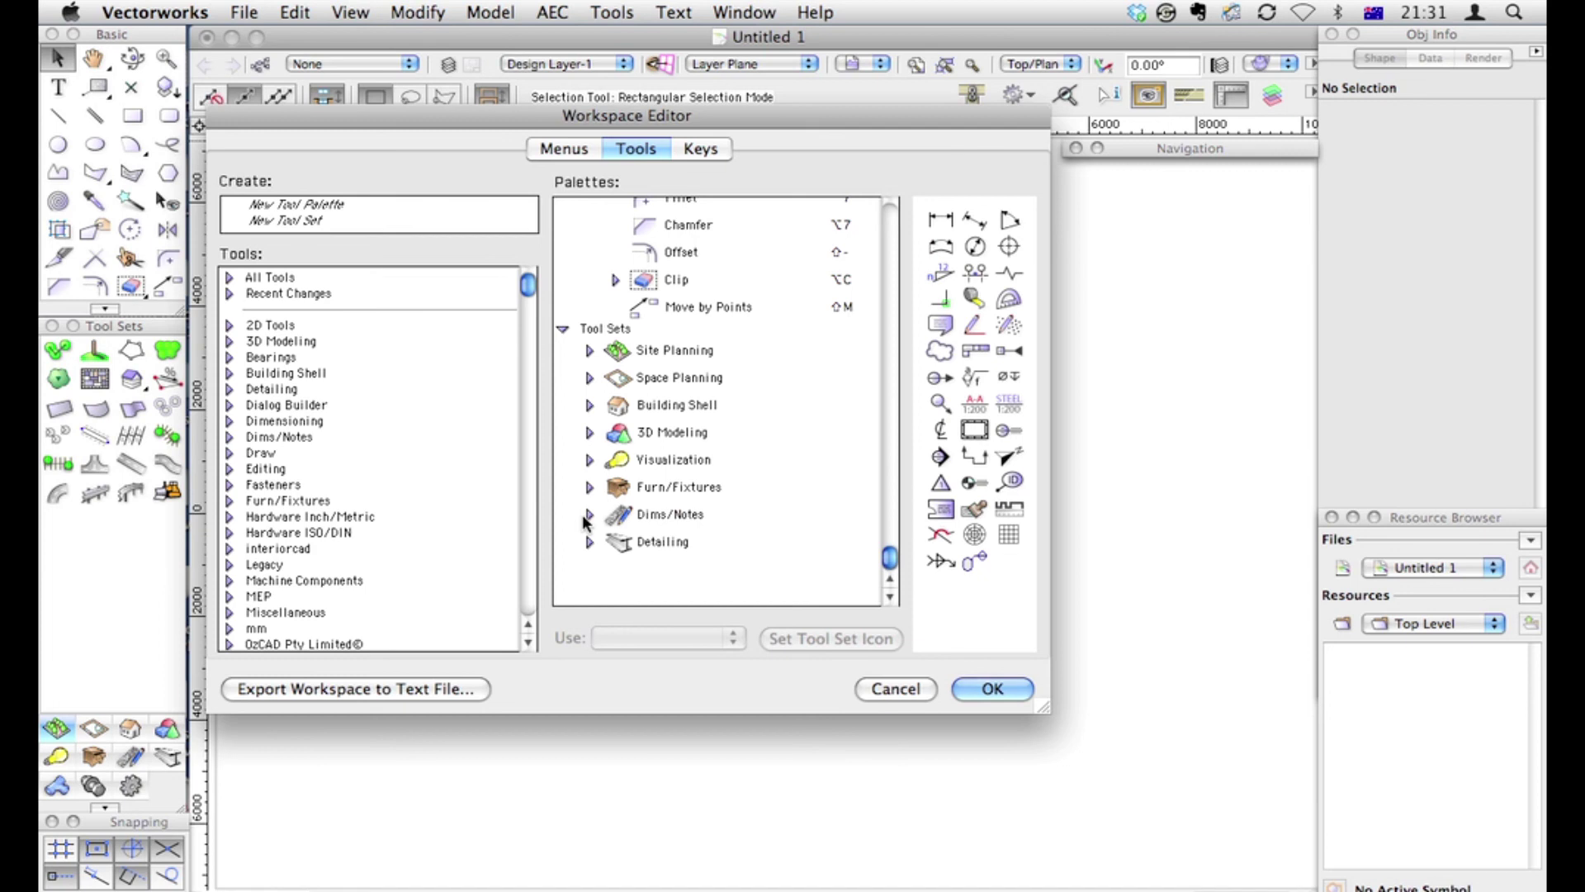
Remove Drilled Footing from the Building Shell tool set
left_click(588, 405)
scroll(659, 448, "down", 7)
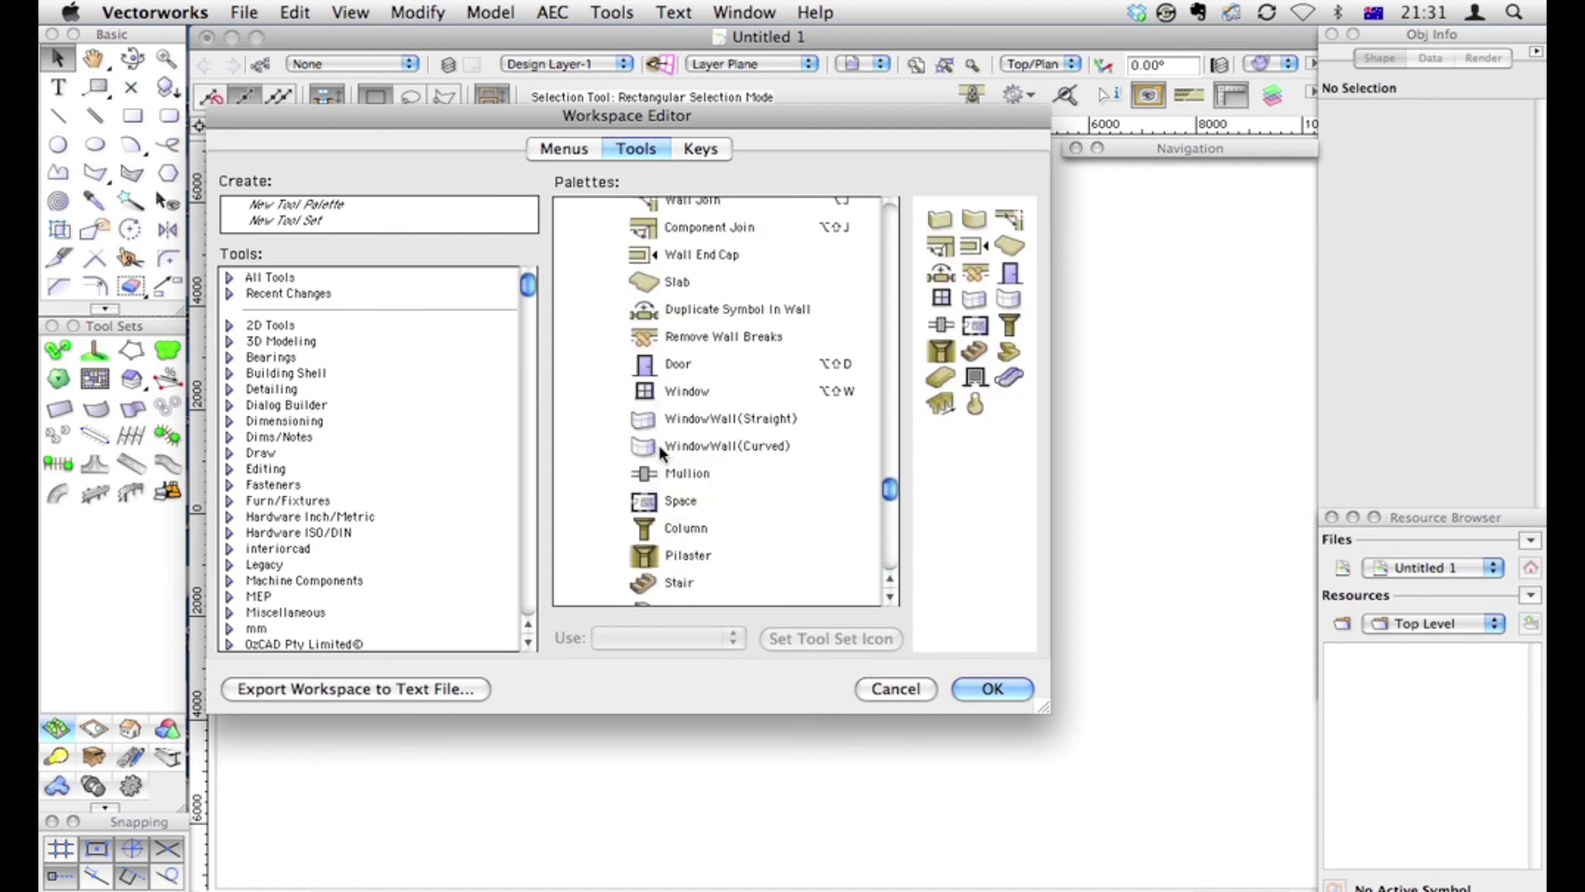
scroll(660, 450, "down", 4)
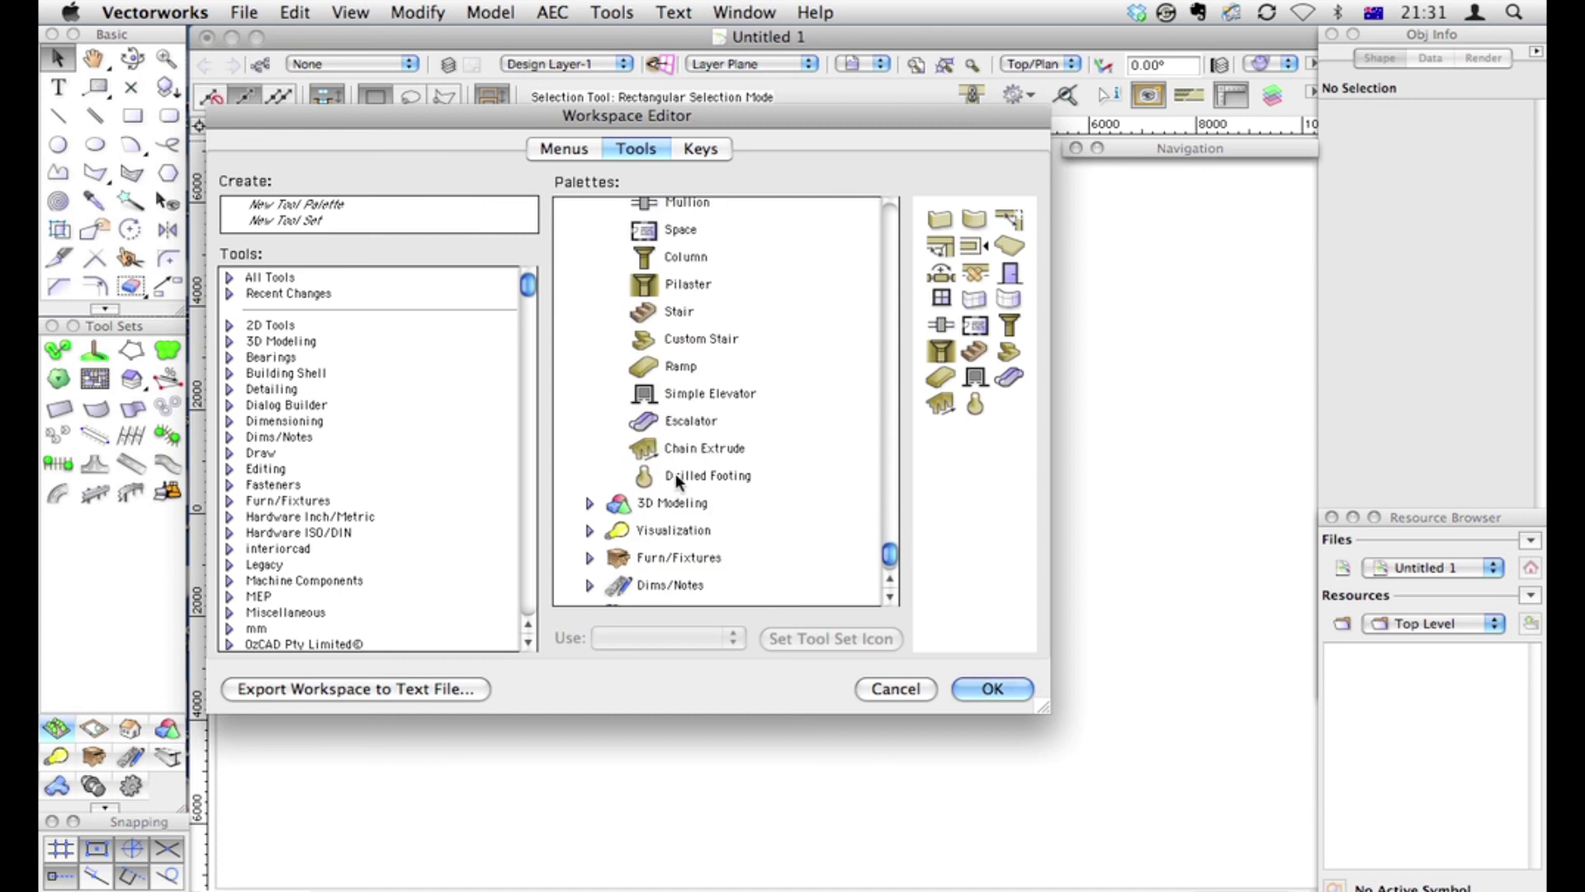
left_click(682, 476)
key("Delete")
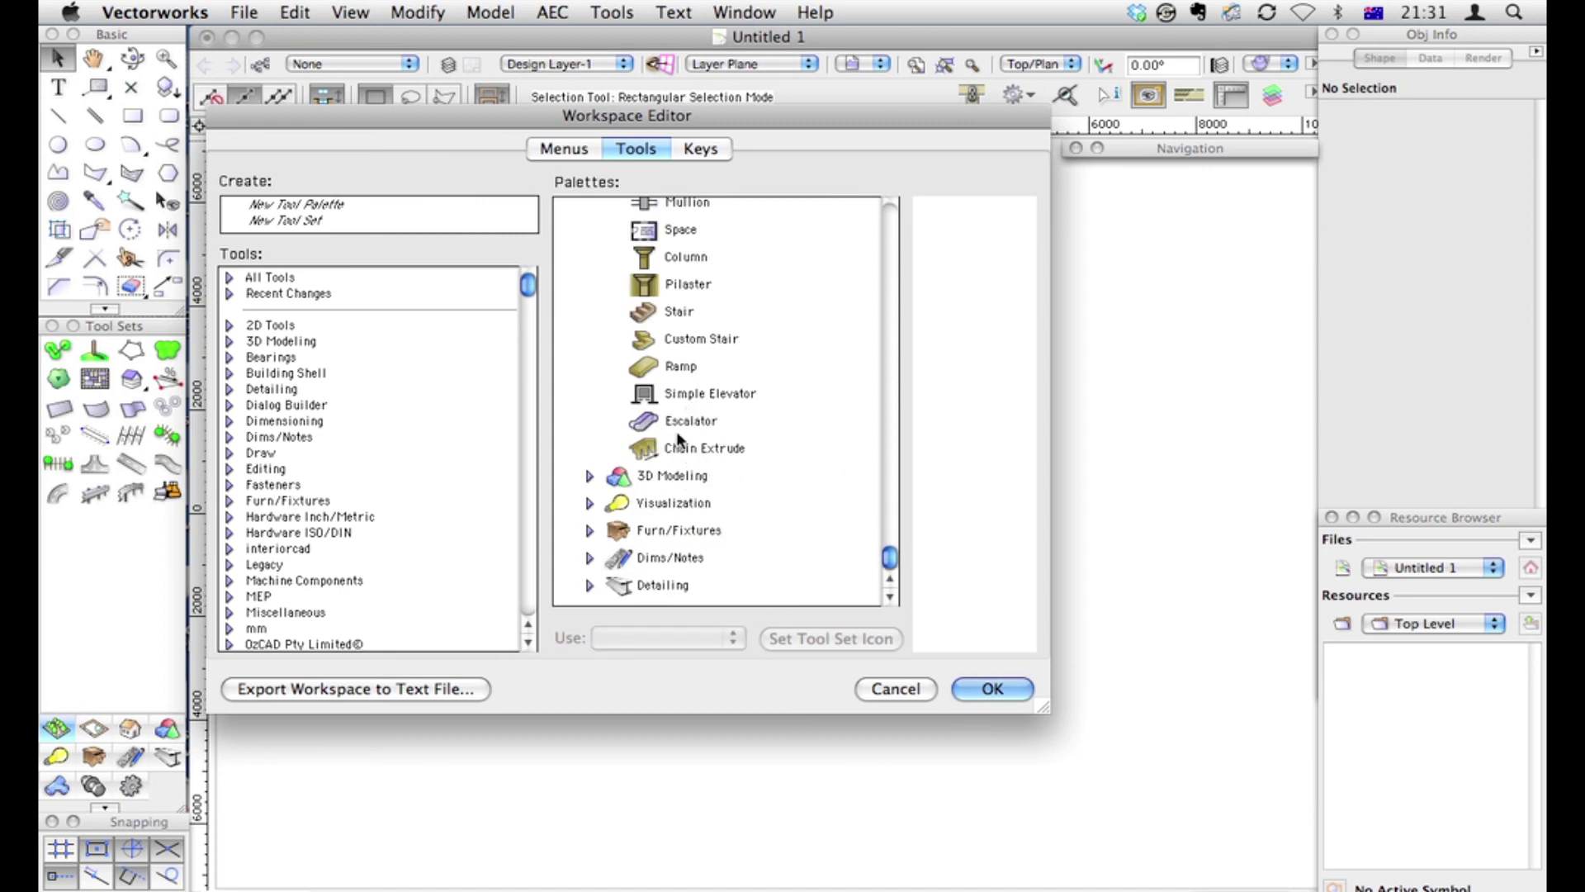
scroll(679, 421, "up", 6)
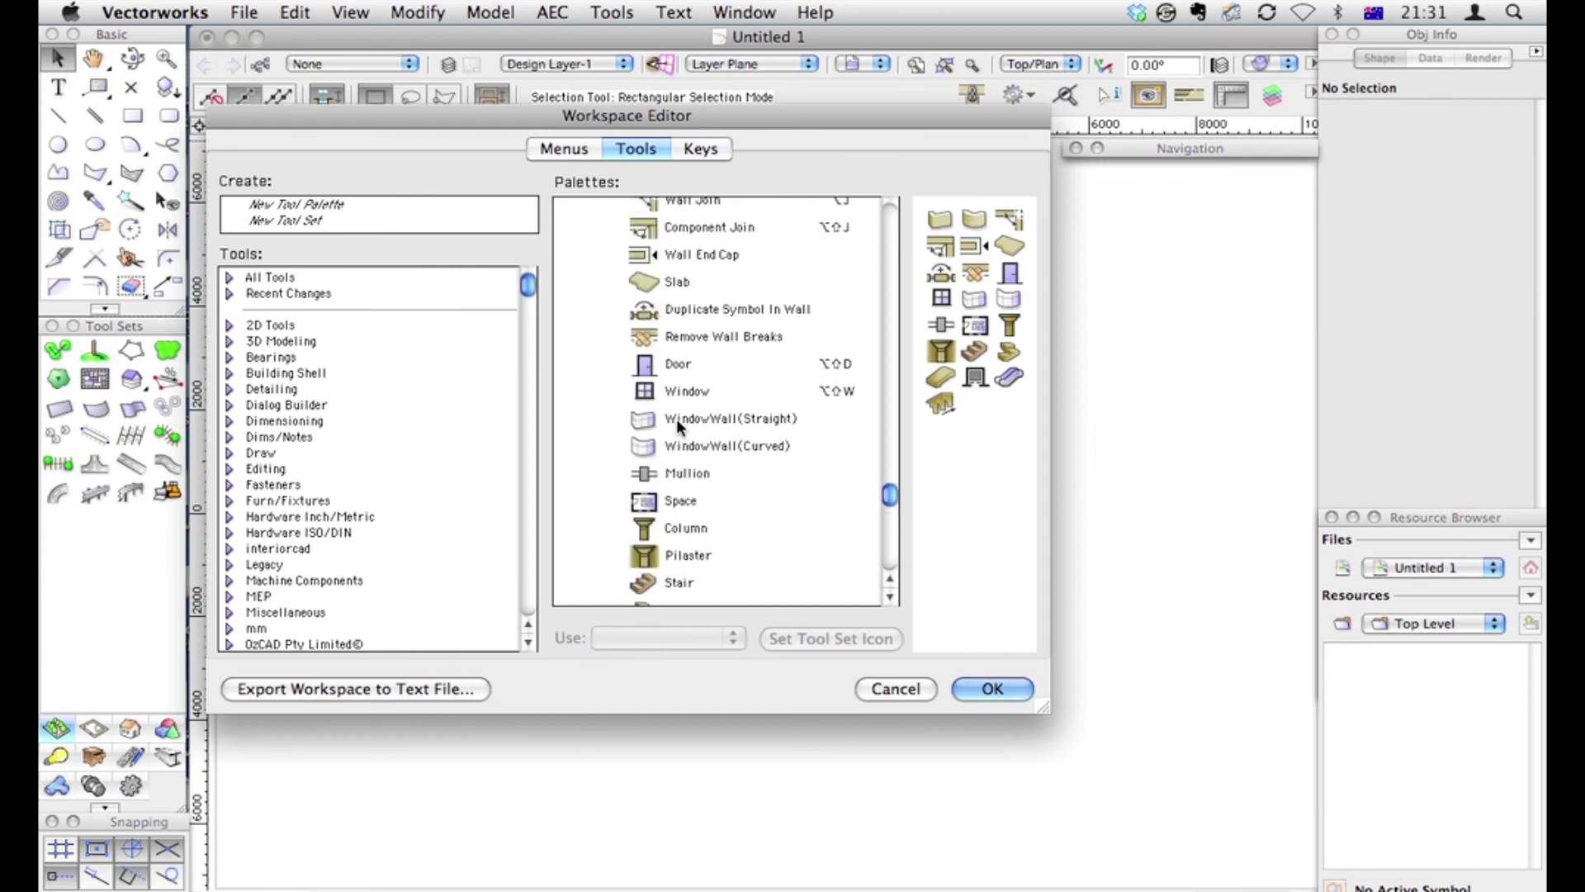
scroll(676, 419, "up", 10)
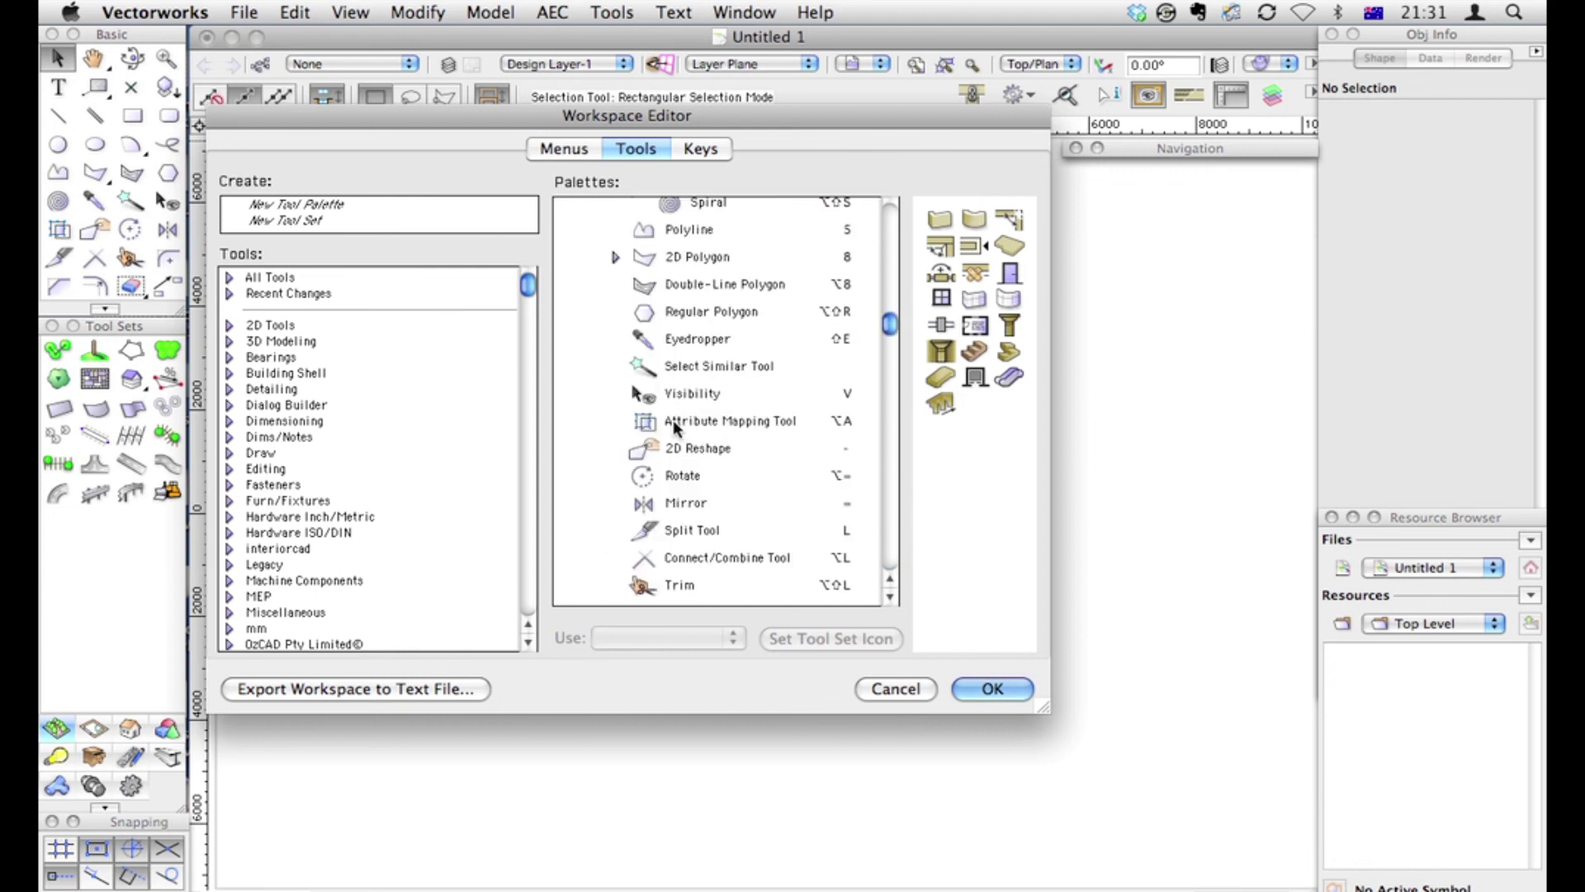
Save the edited workspace to Concept Design.vww and dismiss the saved notice
scroll(675, 424, "up", 6)
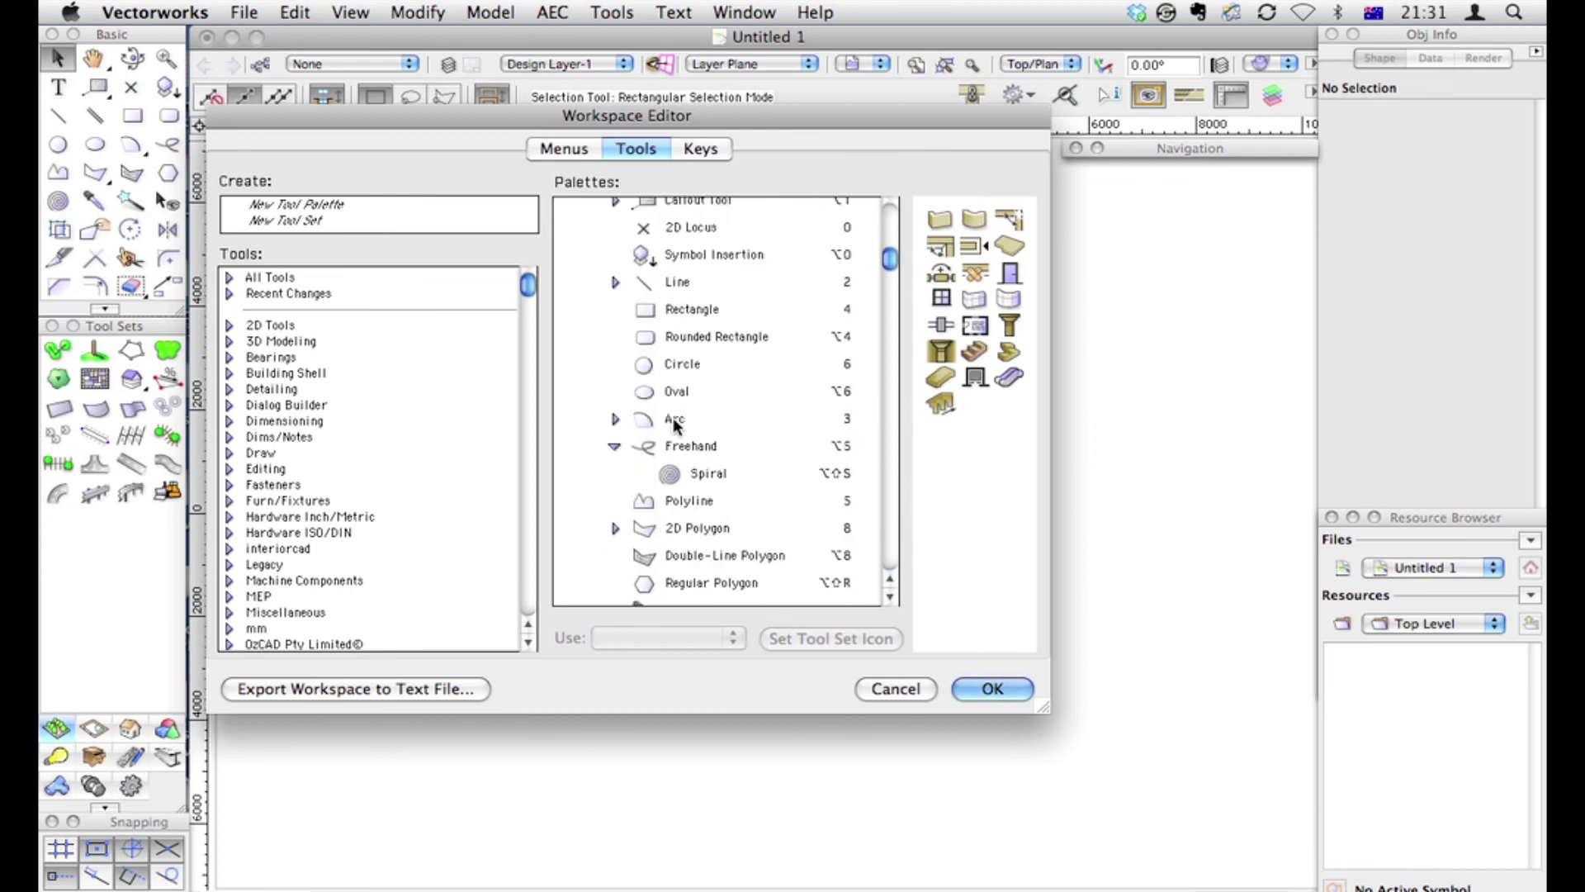
scroll(673, 423, "up", 5)
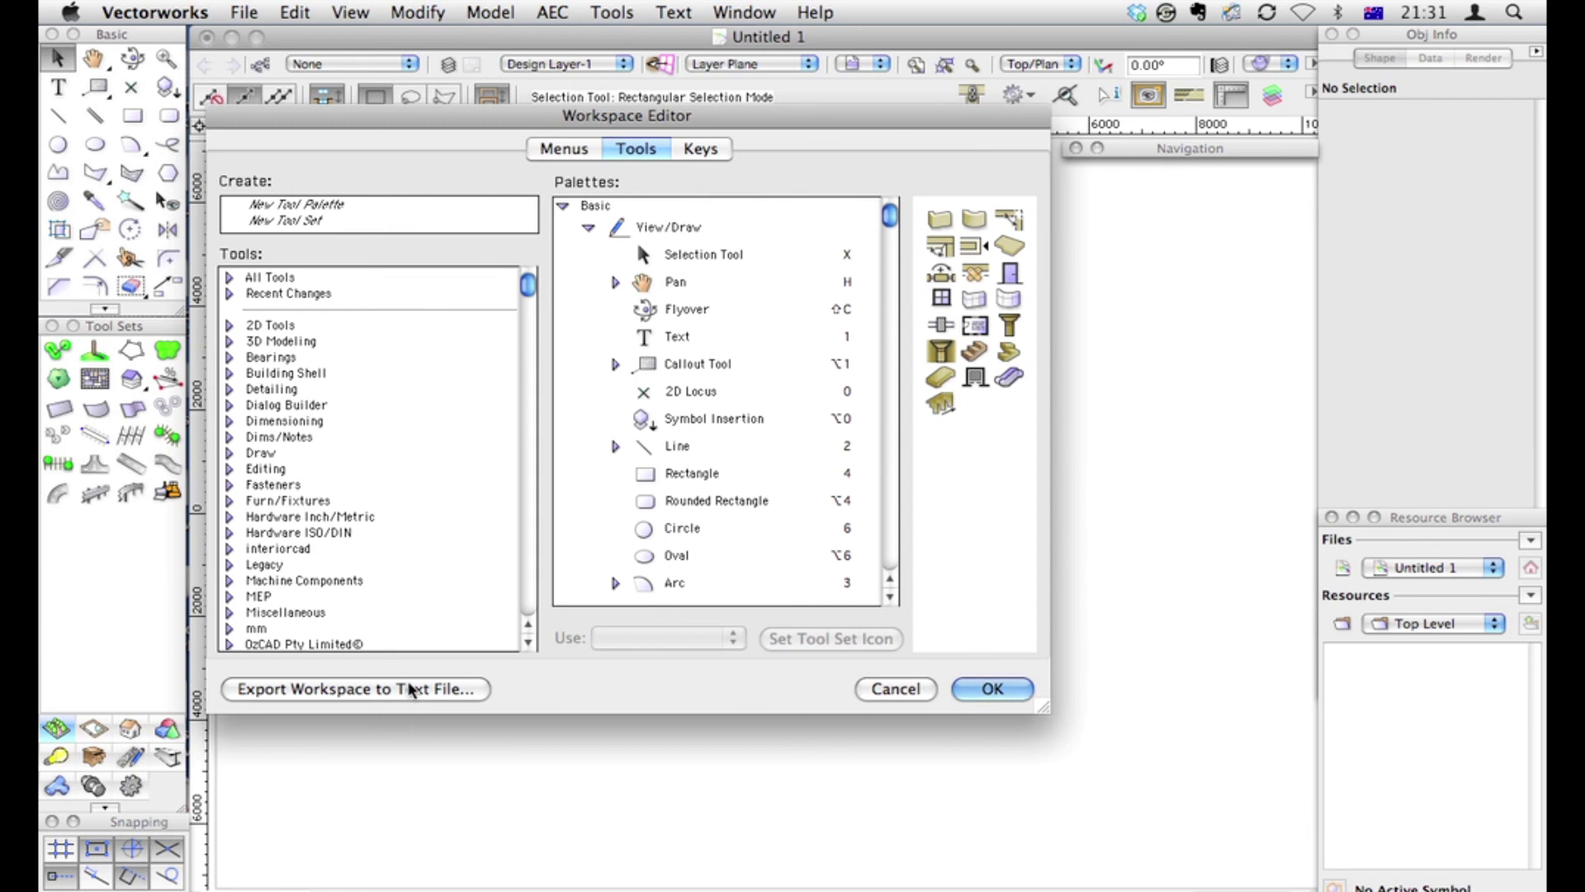
left_click(974, 695)
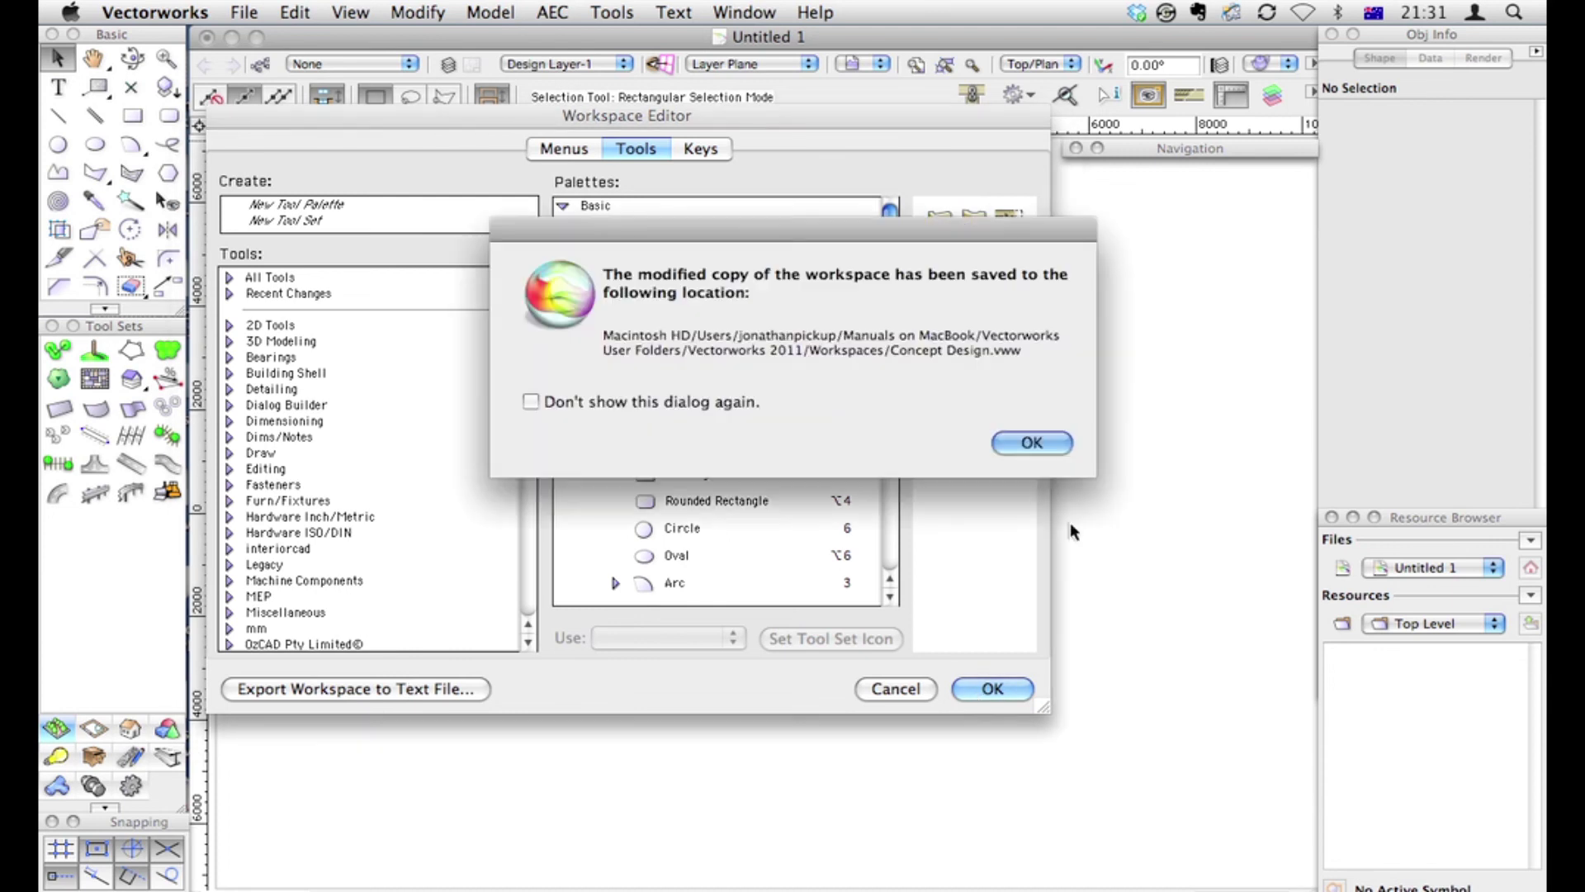
left_click(1055, 442)
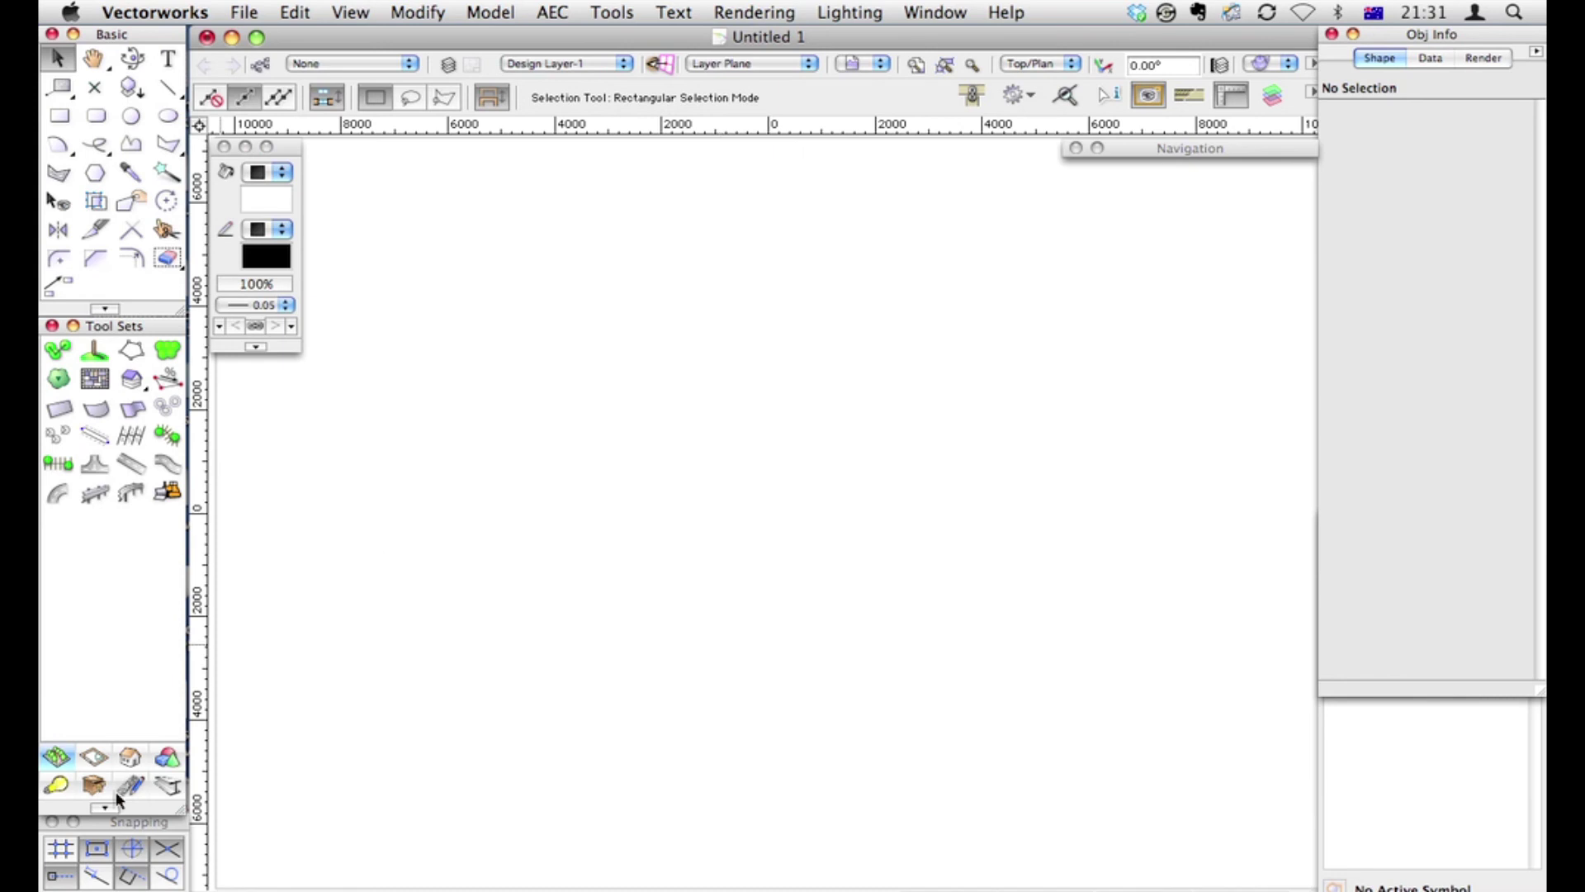
Open Units from the blank canvas context menu and close it unchanged
right_click(505, 302)
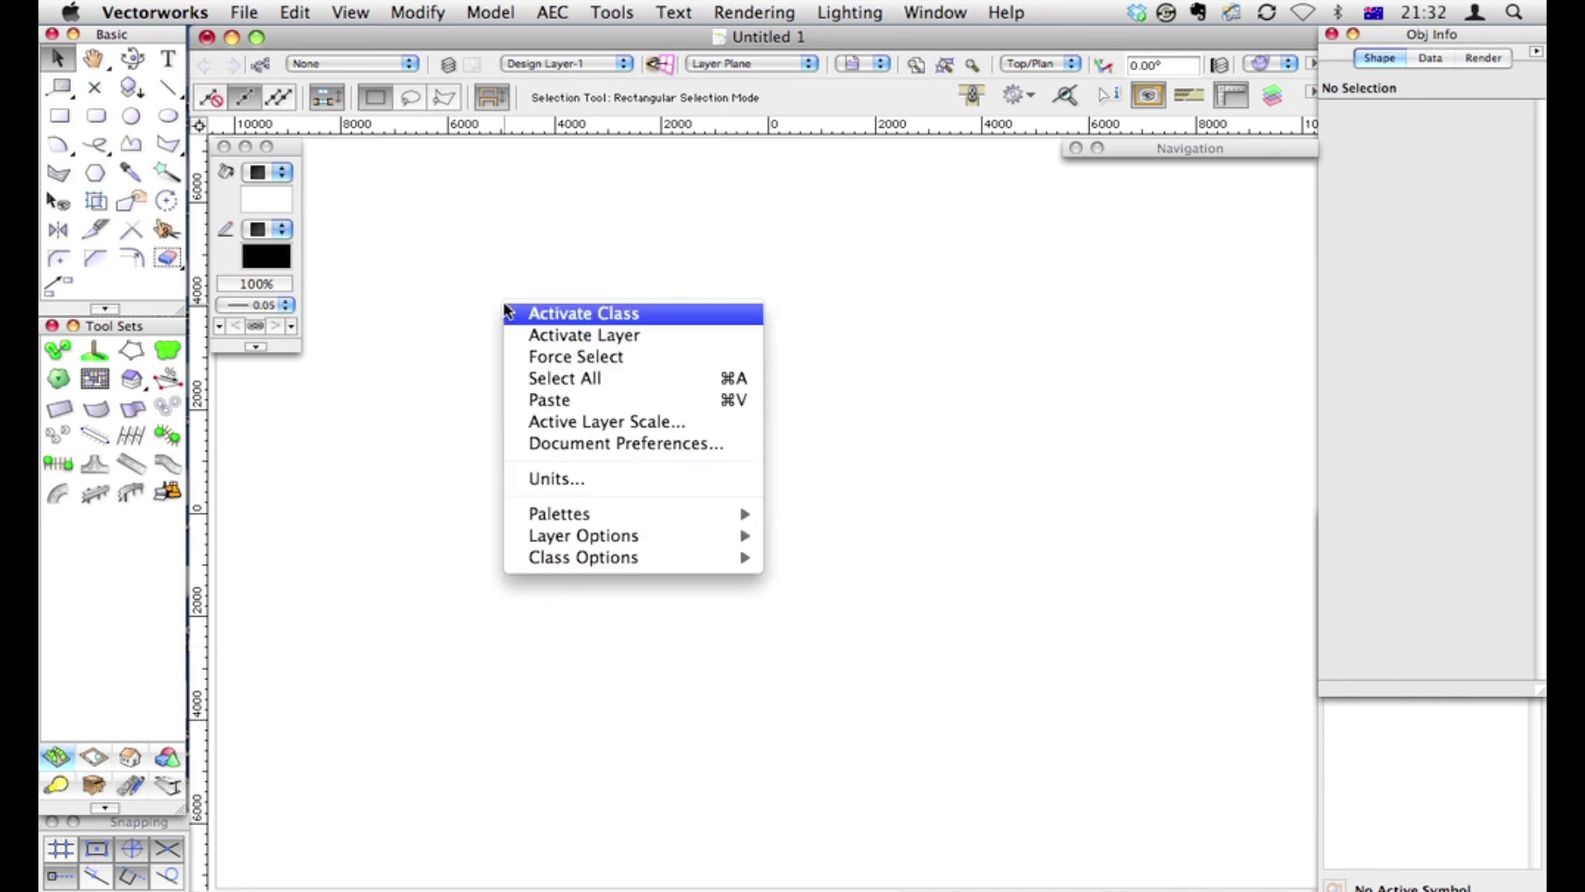
left_click(586, 483)
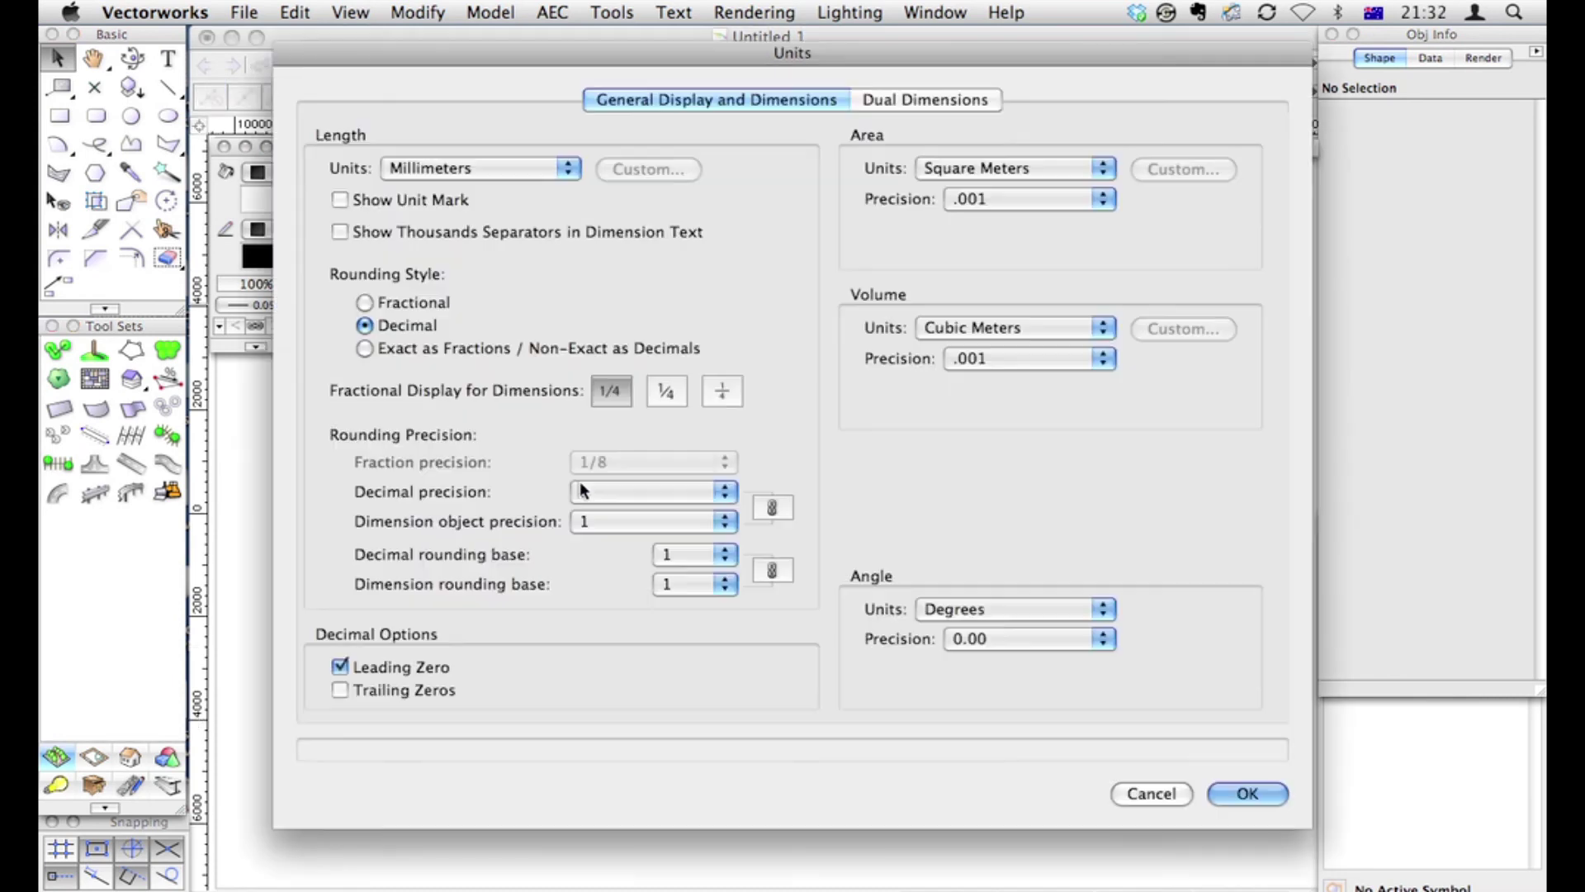
key("Return")
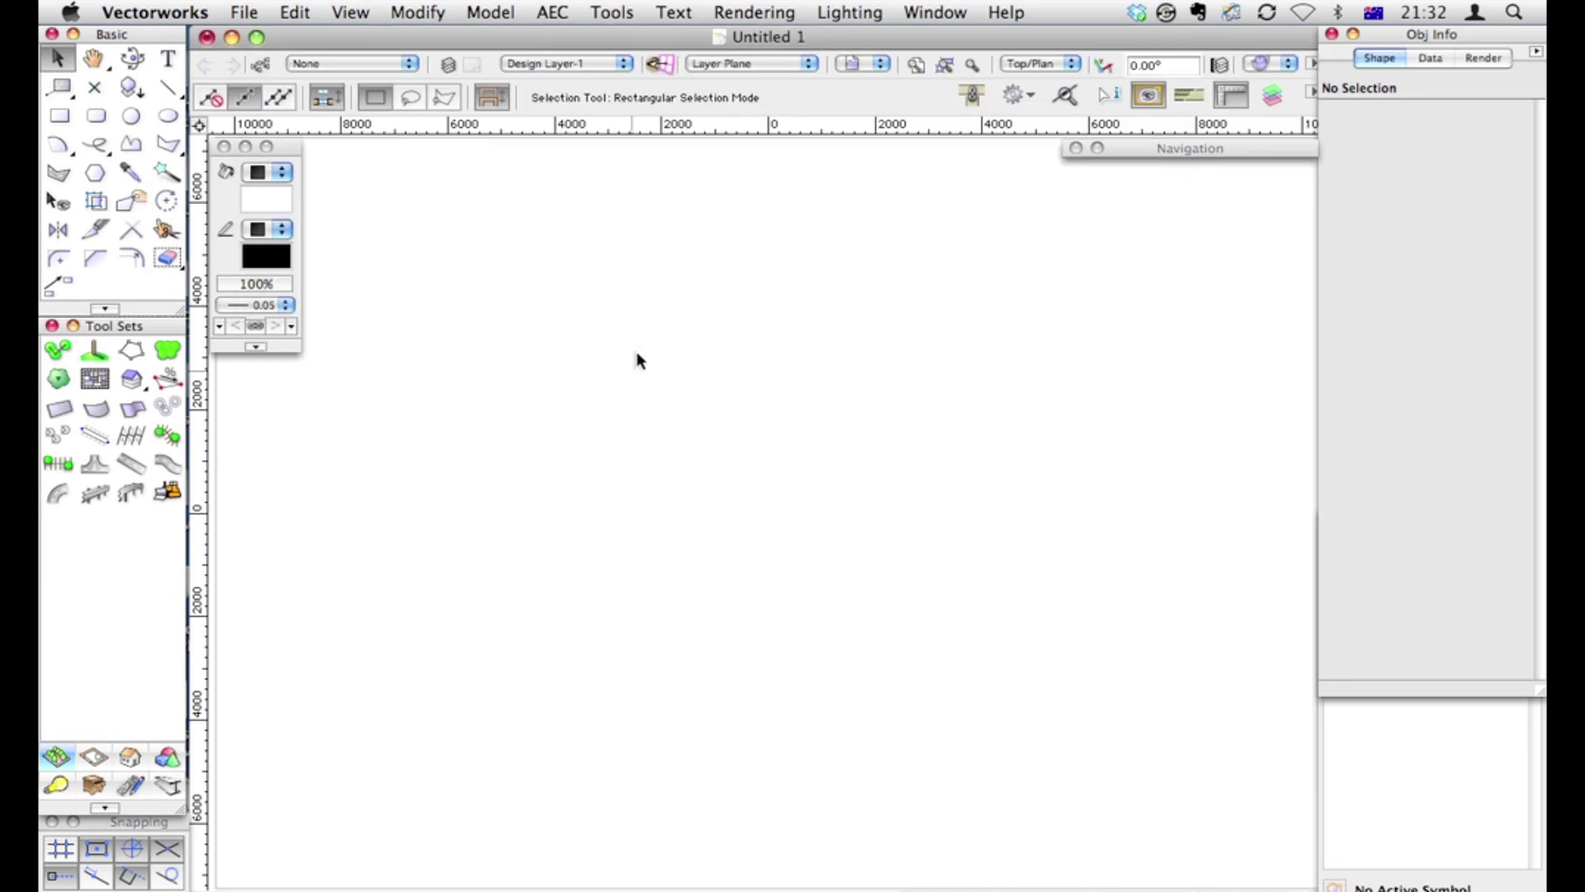
Draw a rectangle near page centre and show its Create Roof and Roof Face commands
key("4")
left_click(665, 344)
left_click(811, 484)
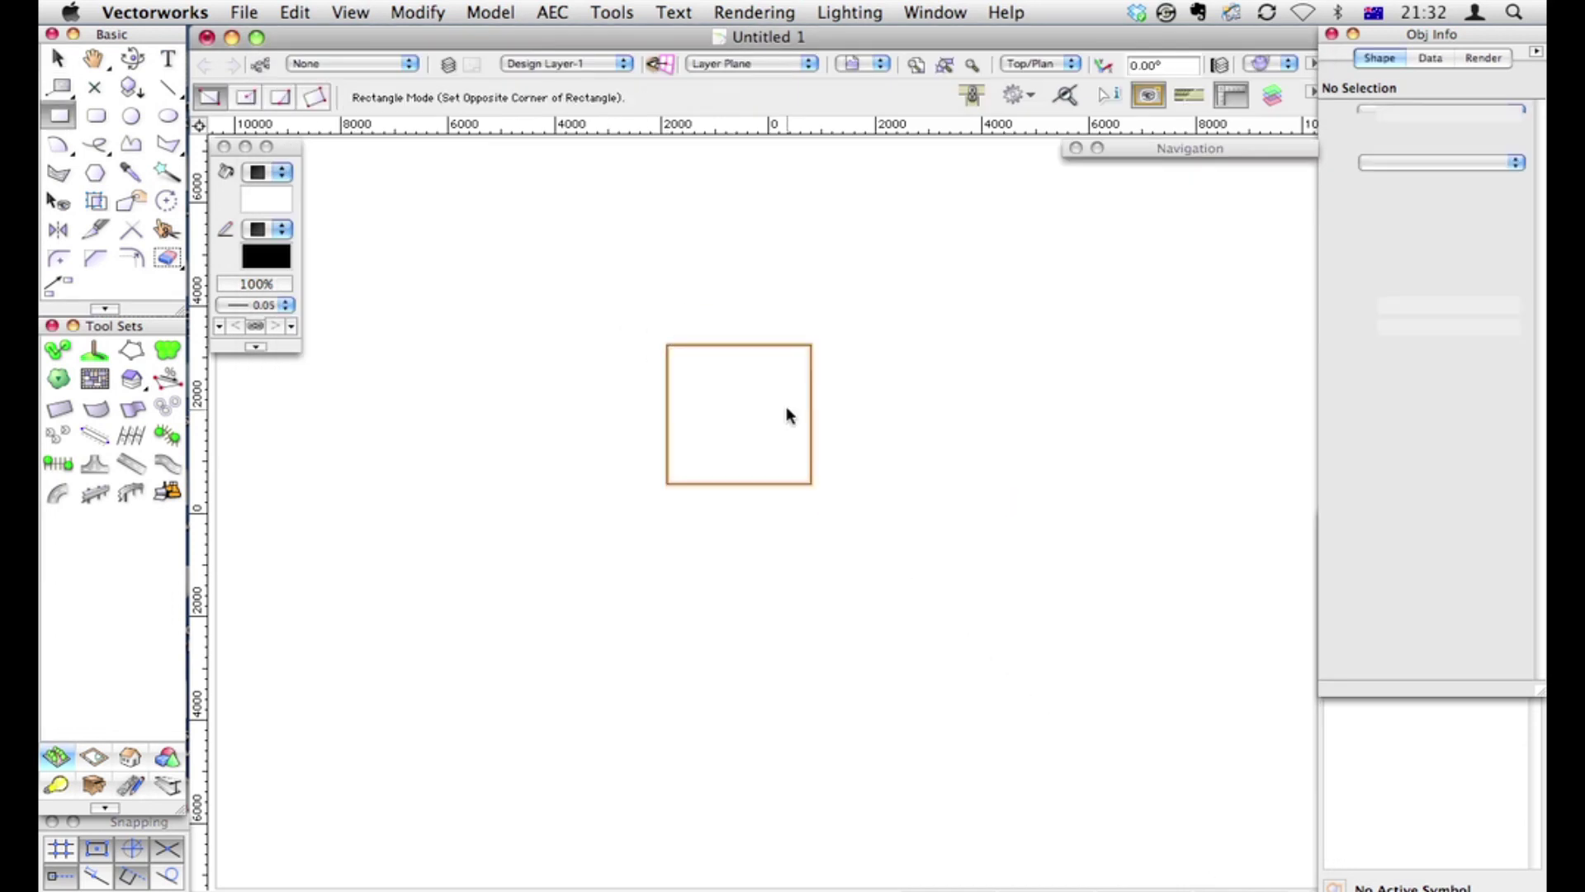
right_click(785, 407)
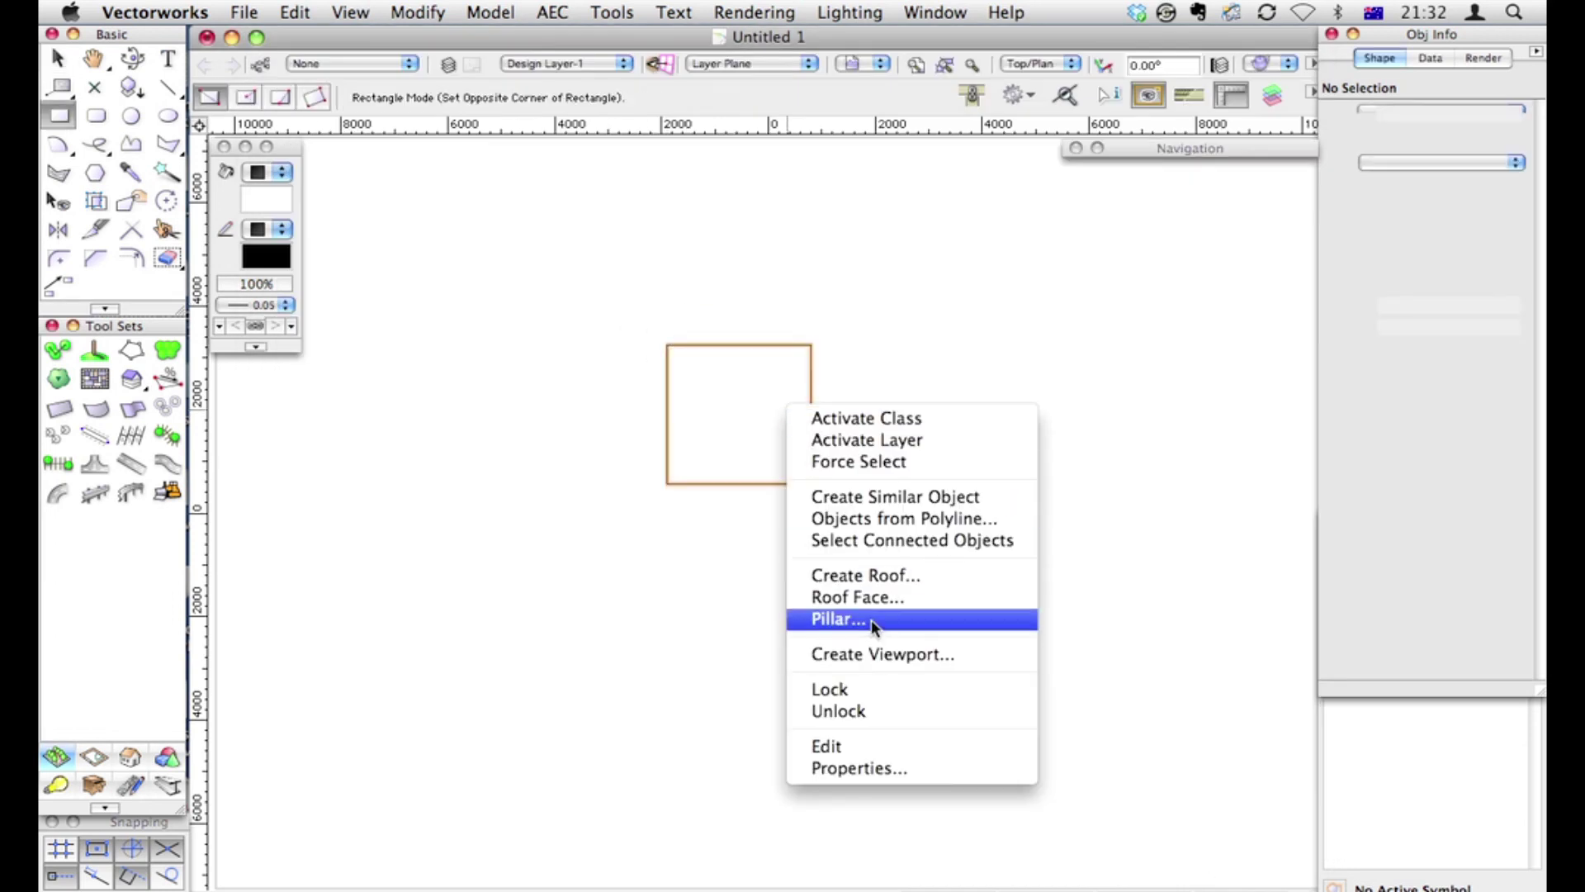